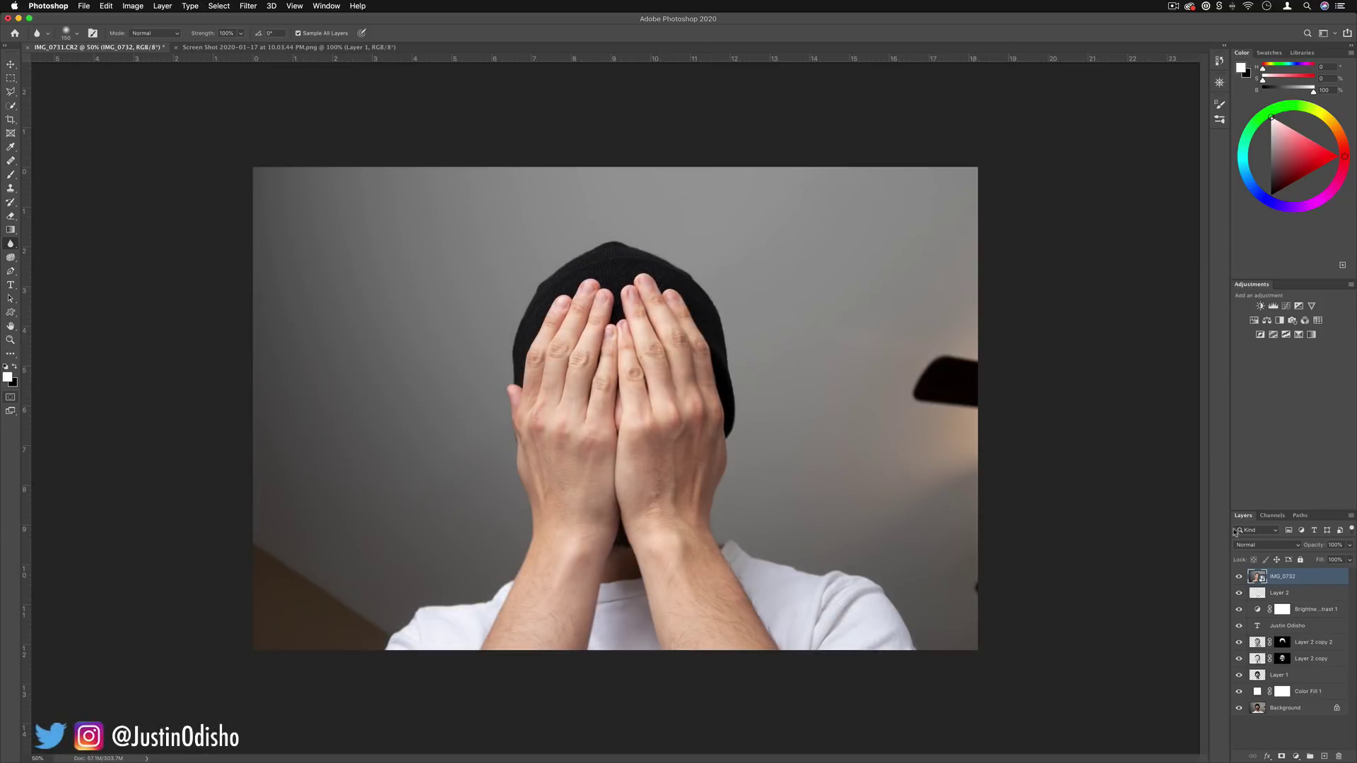
Check the reference screenshot, then show only the Background portrait and compare it against IMG_0732.
left_click(299, 49)
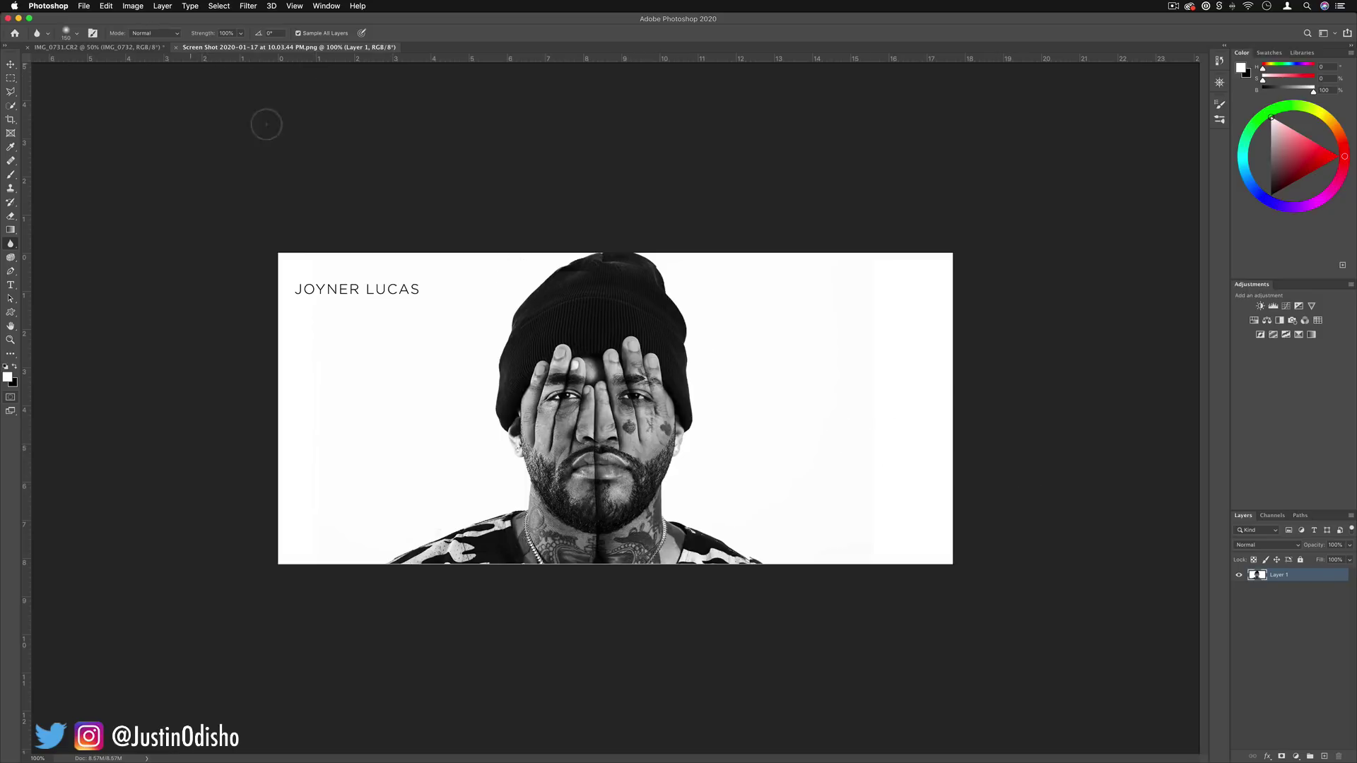
left_click(127, 47)
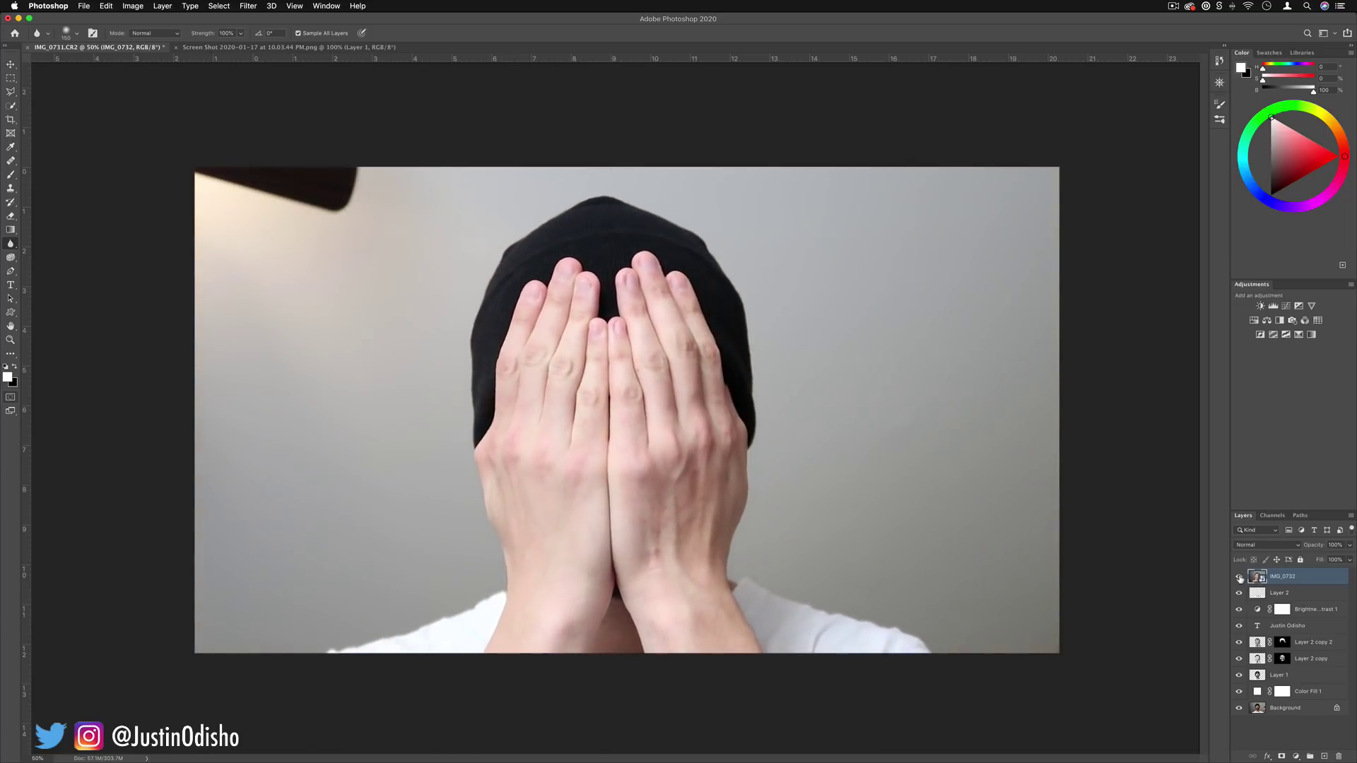
left_click(1239, 709, "alt")
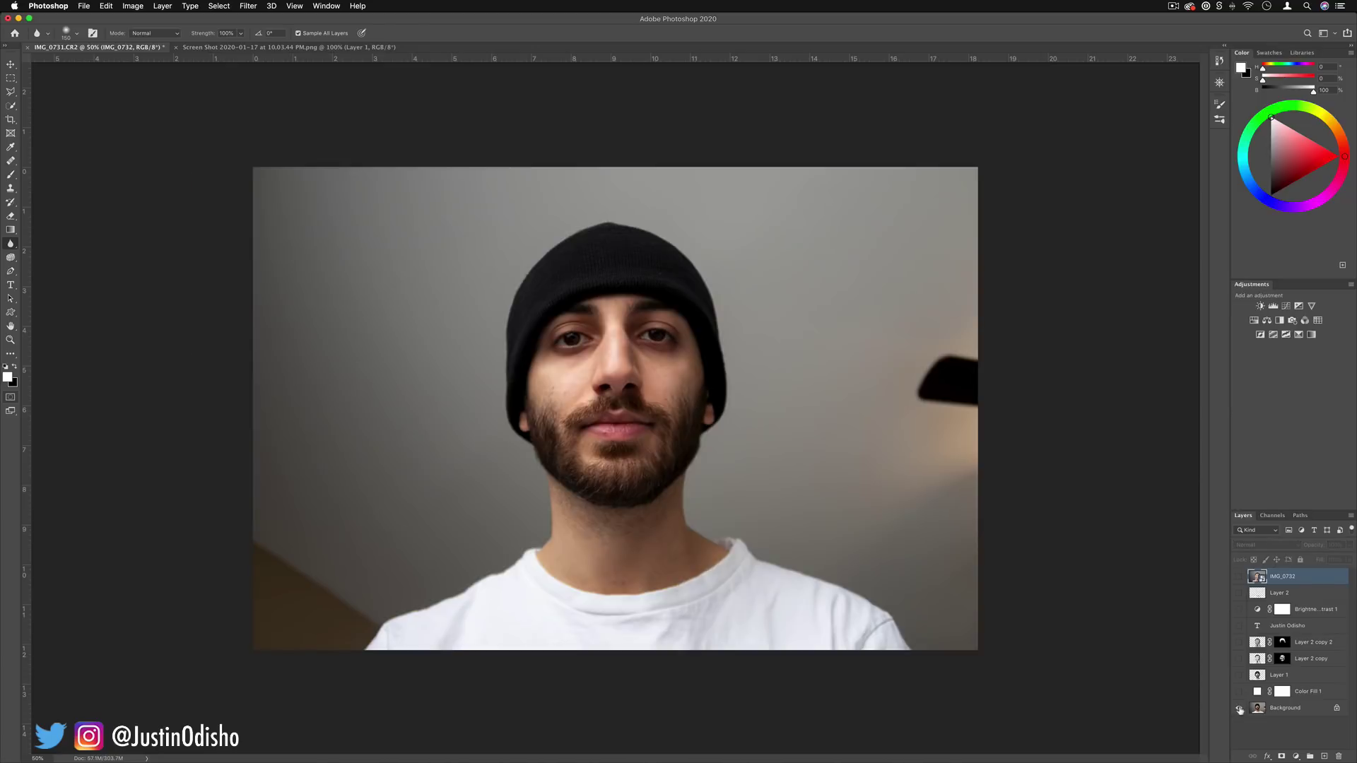
left_click(1239, 576)
left_click(1238, 576)
left_click(1239, 576)
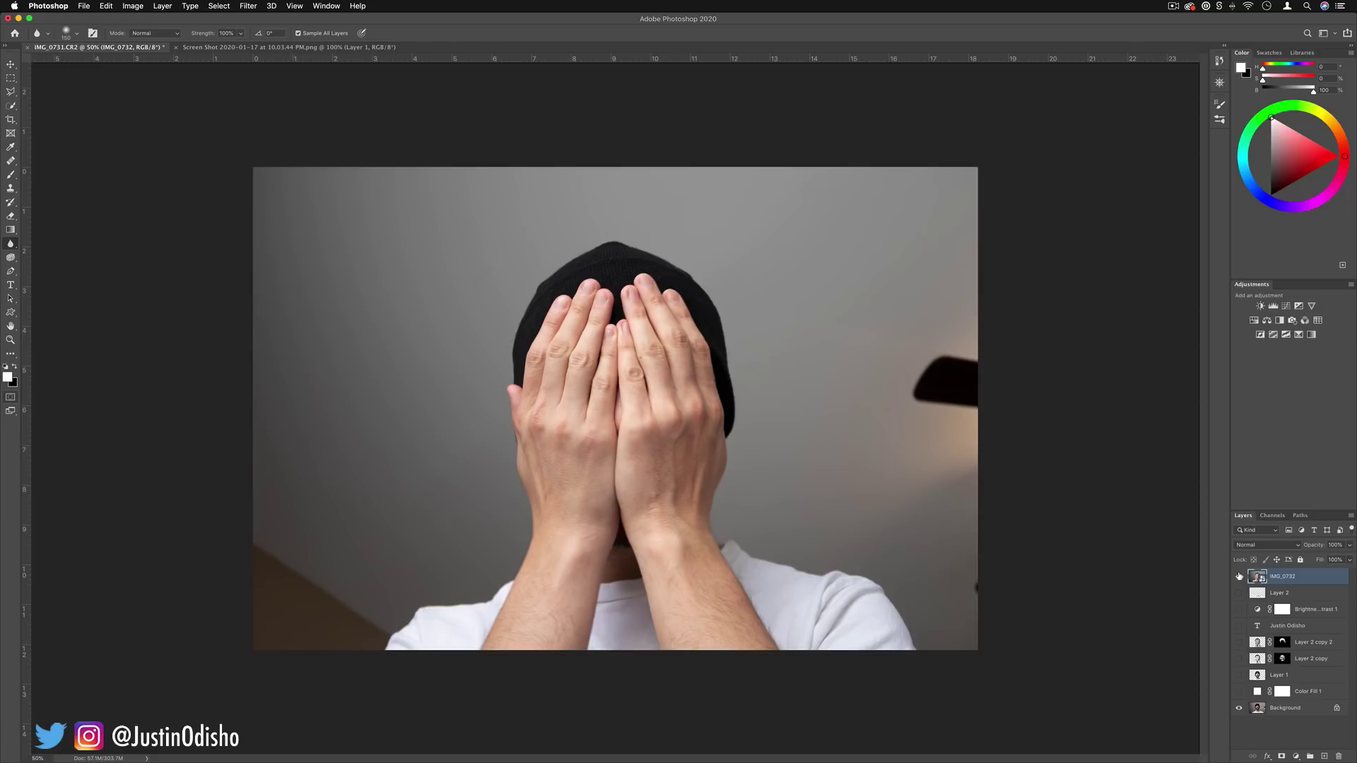
left_click(1238, 576)
left_click(1239, 576)
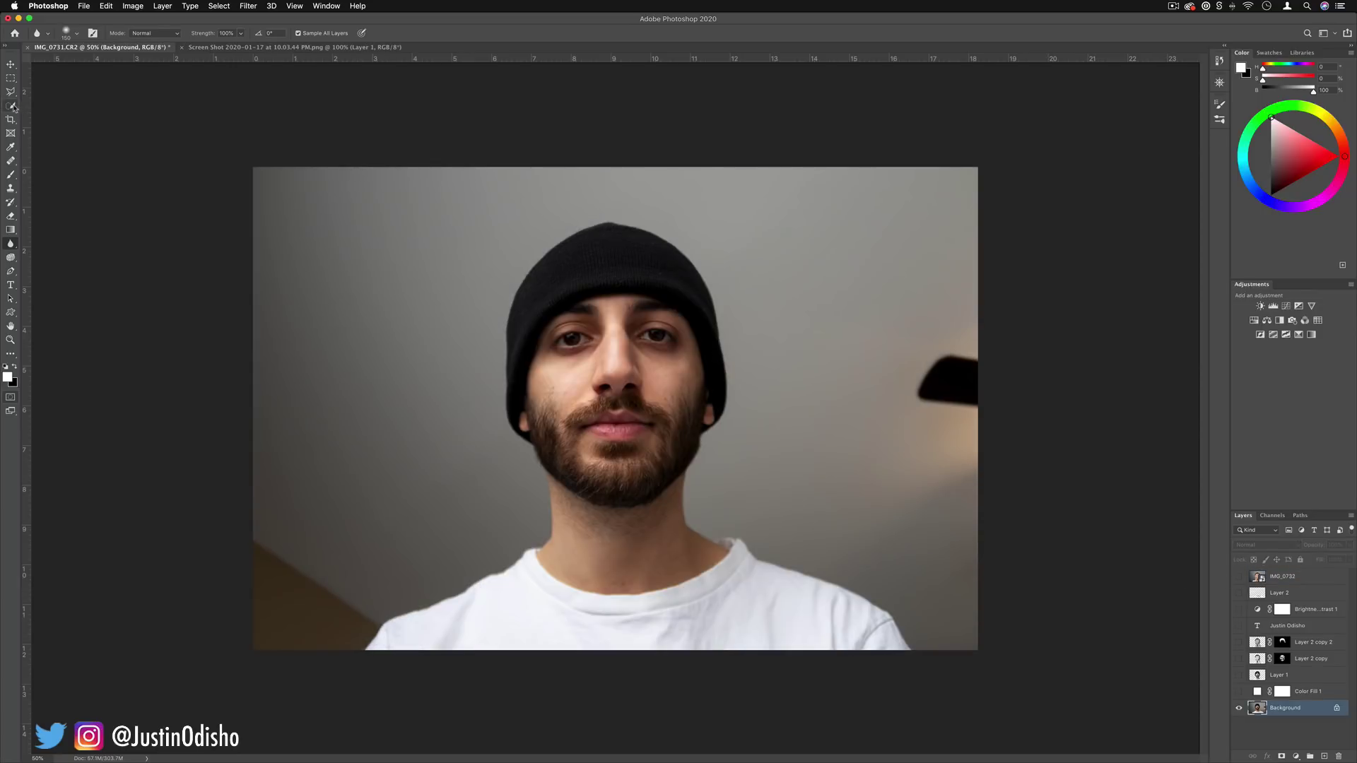
Move IMG_0732 above Background, delete the leftover layers, and quick-select the wall.
left_click_drag(1280, 577, 1276, 699)
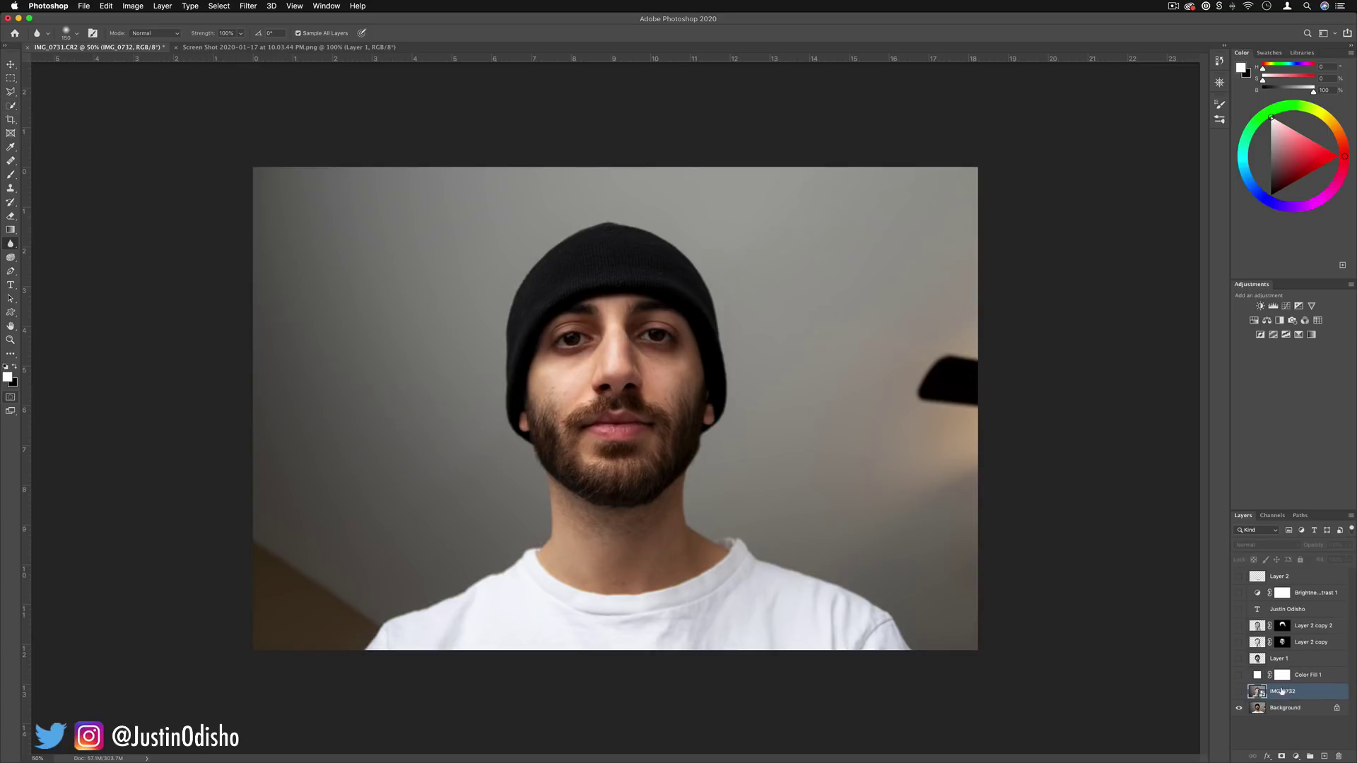
left_click(1293, 677)
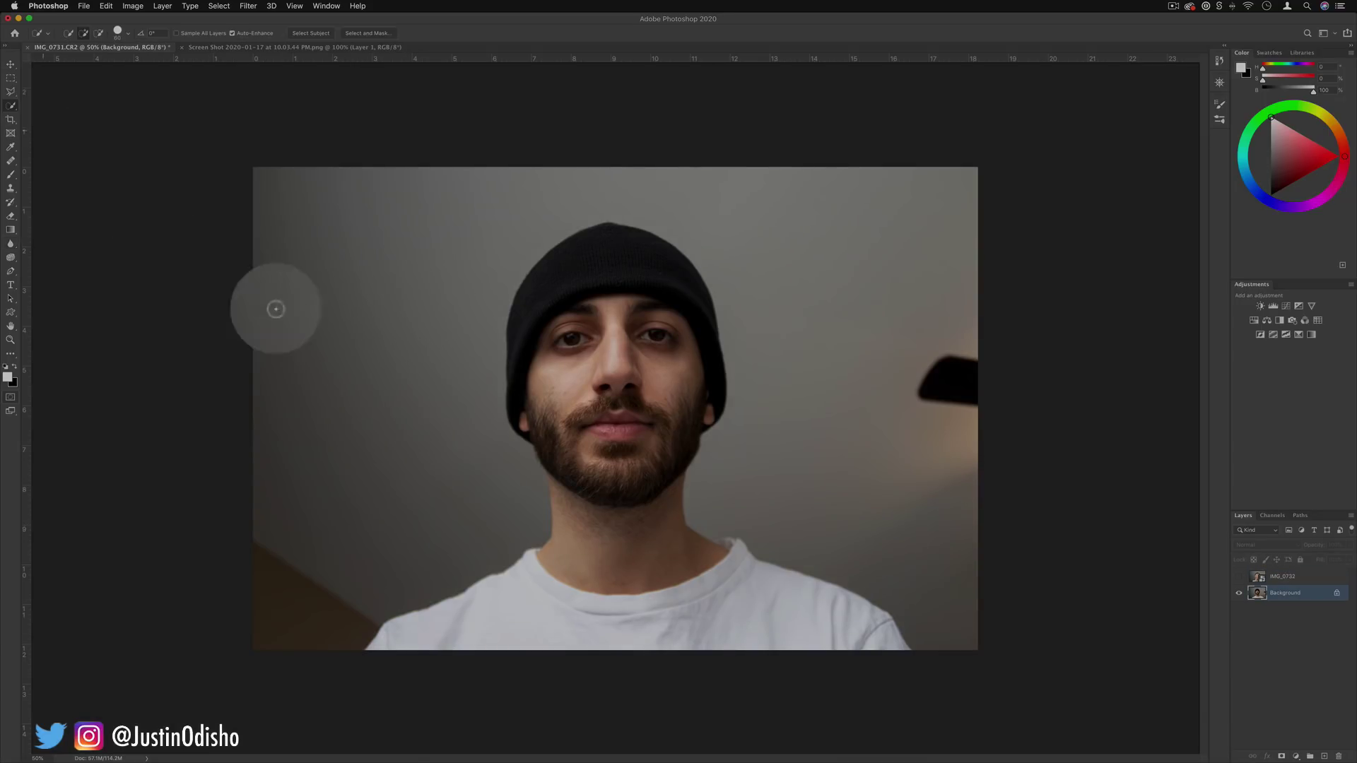
left_click_drag(276, 309, 361, 554)
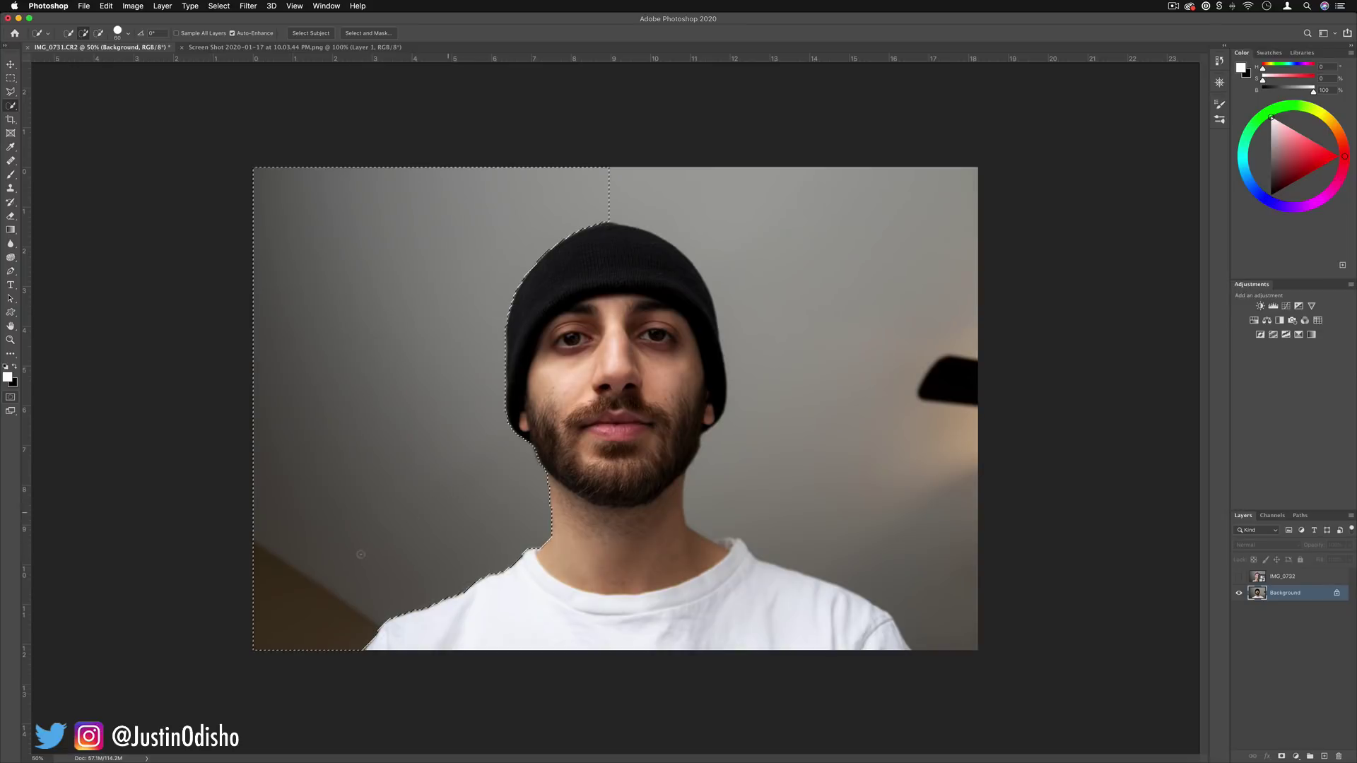
mouse_move(575, 143)
left_mouse_down()
mouse_move(884, 297)
mouse_move(933, 413)
left_mouse_up()
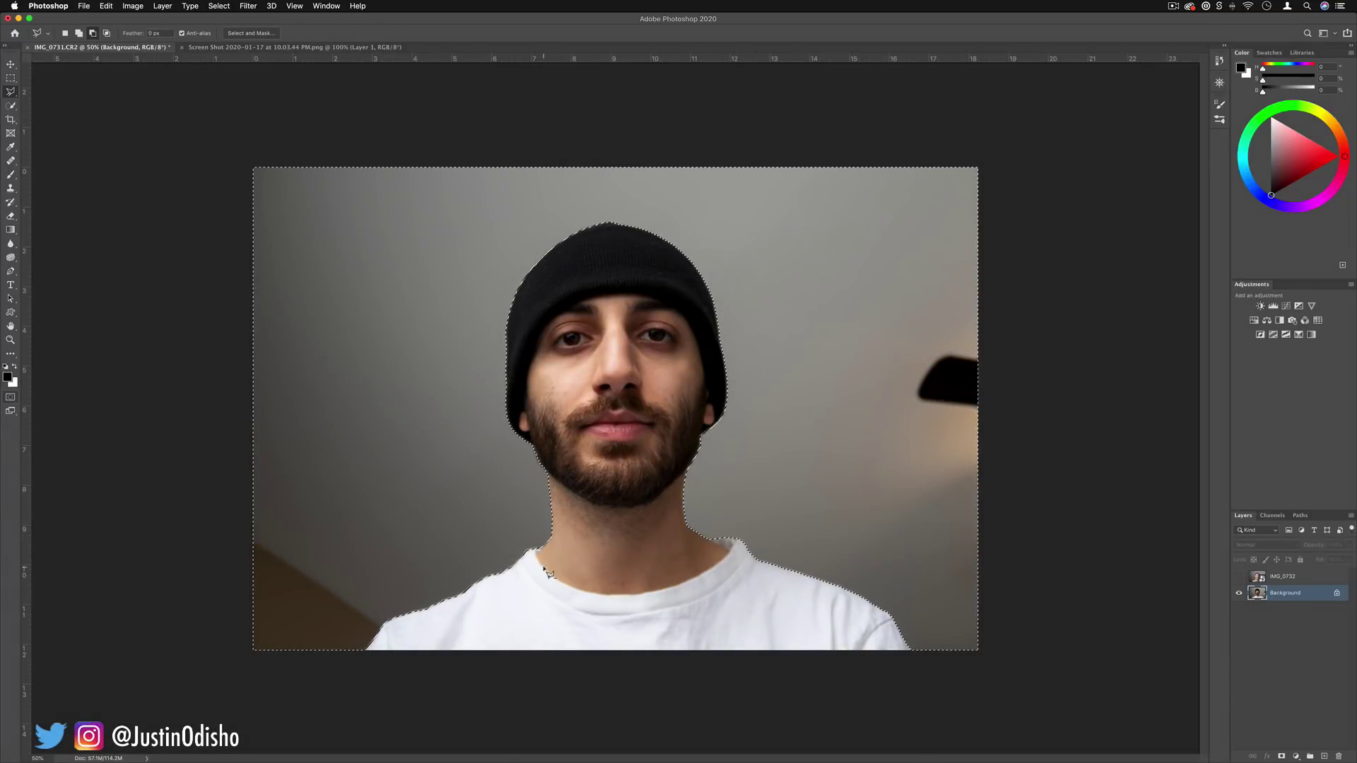
Invert the selection and copy the person onto a new Layer 1.
right_click(770, 346)
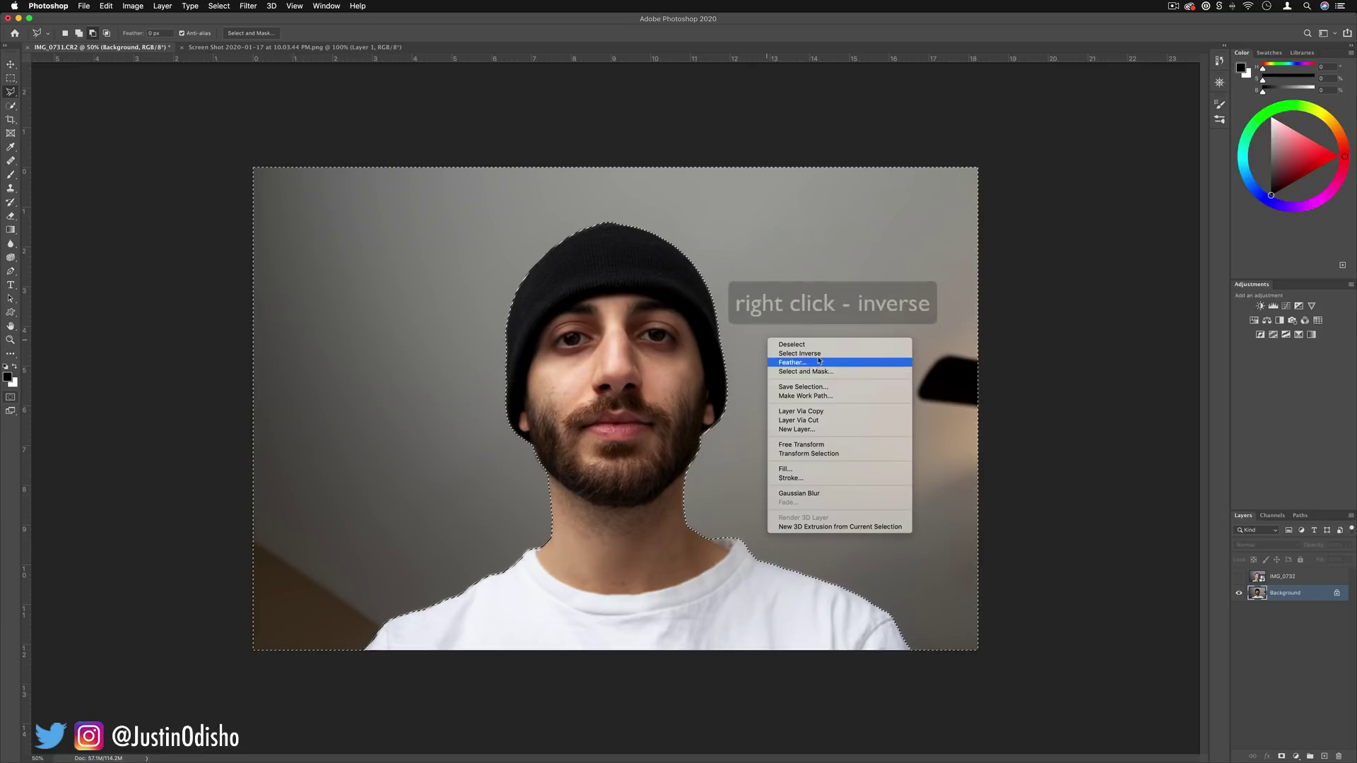
left_click(788, 361)
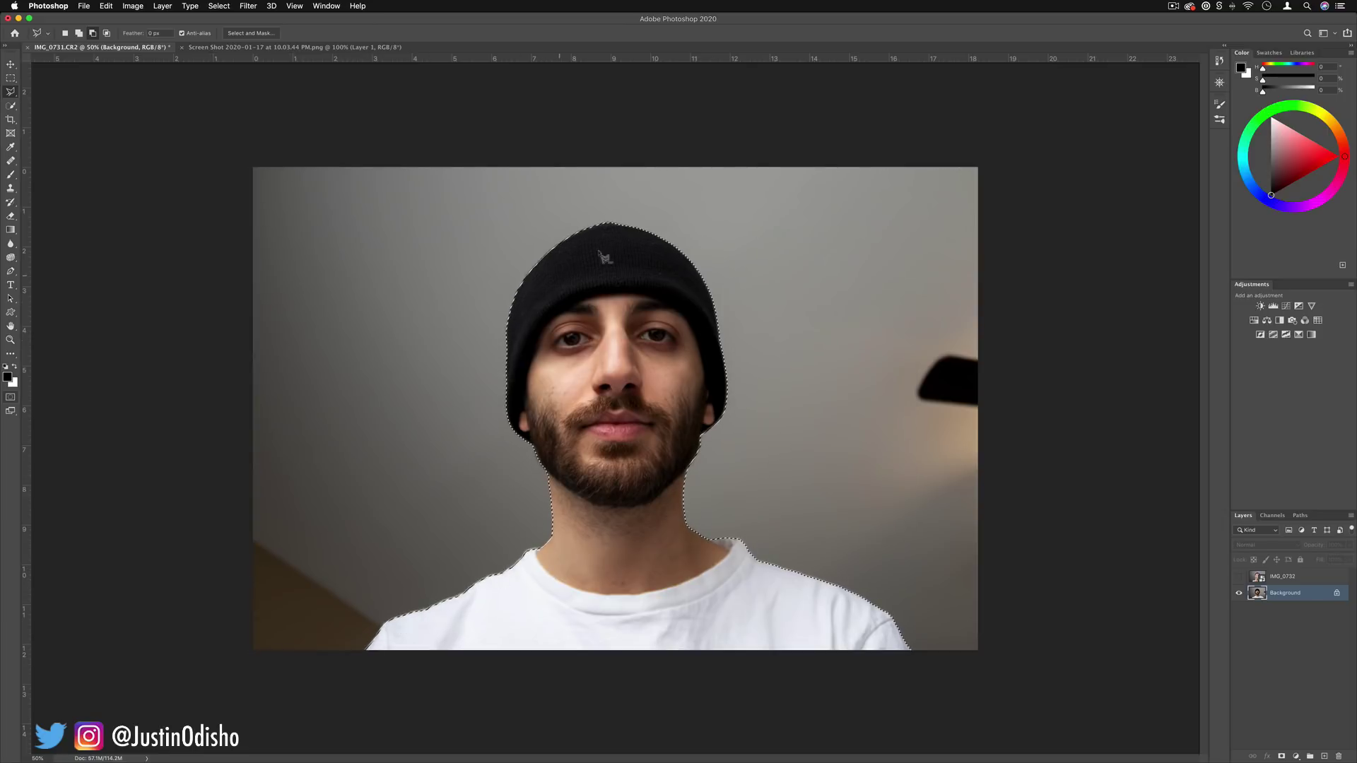
right_click(635, 380)
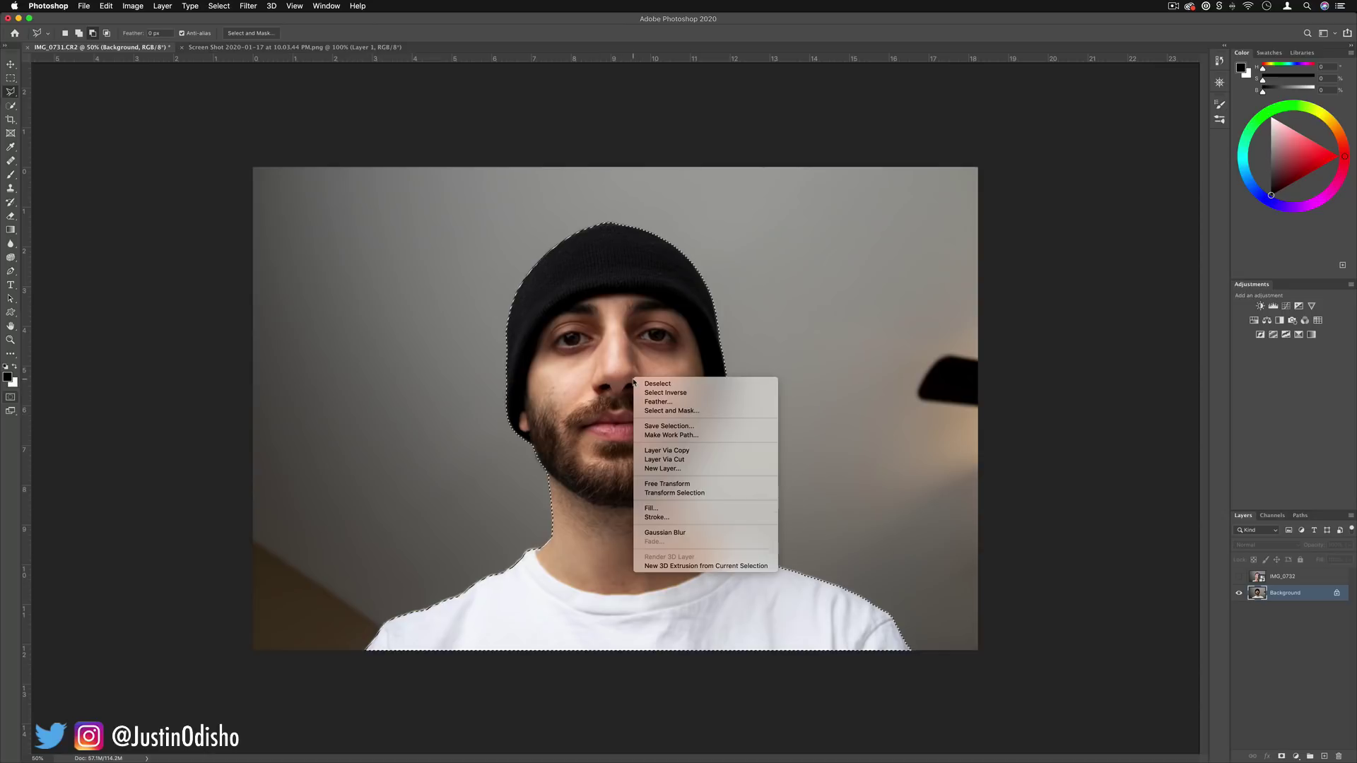
left_click(728, 452)
Toggle Background and Layer 1 visibility to check the cutout, then show IMG_0732.
left_click(1239, 593)
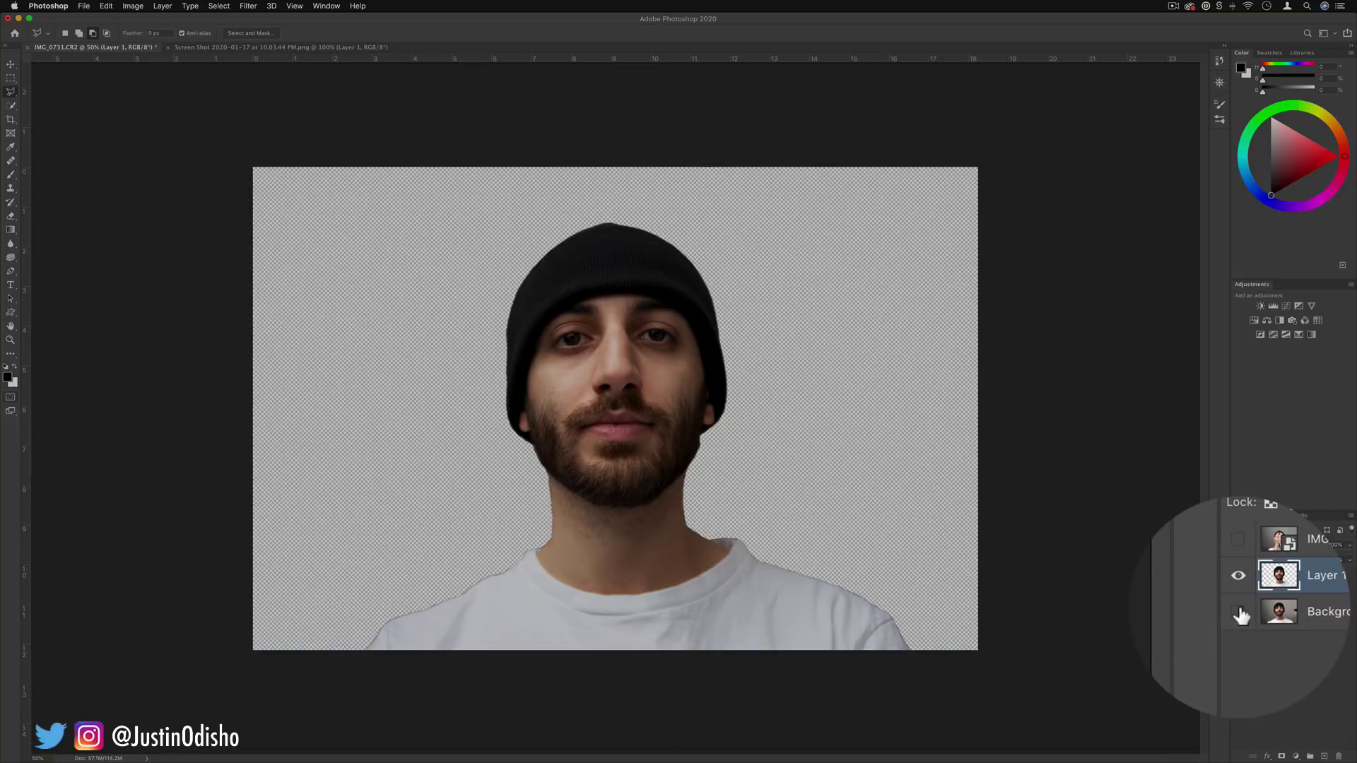
left_click(1240, 613)
left_click(1239, 610)
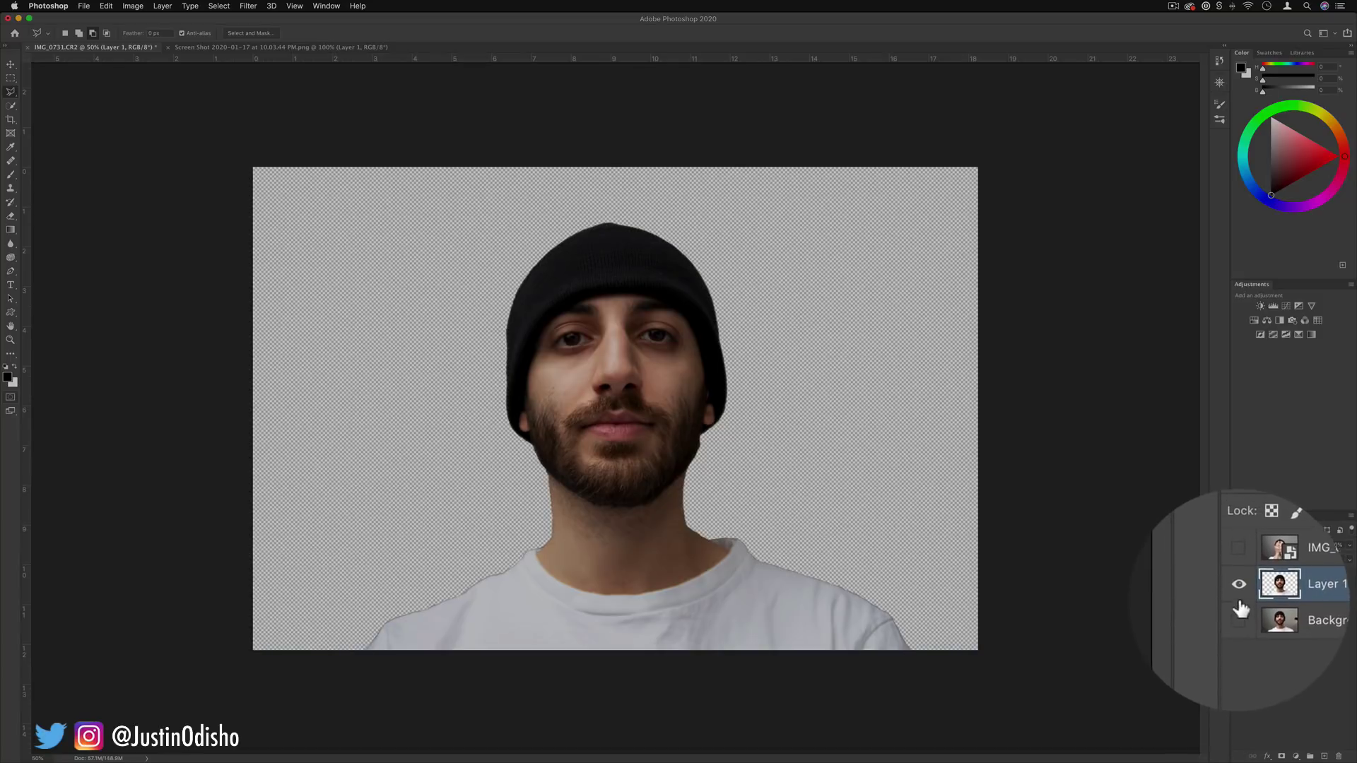
left_click(1239, 598)
left_click(1241, 600)
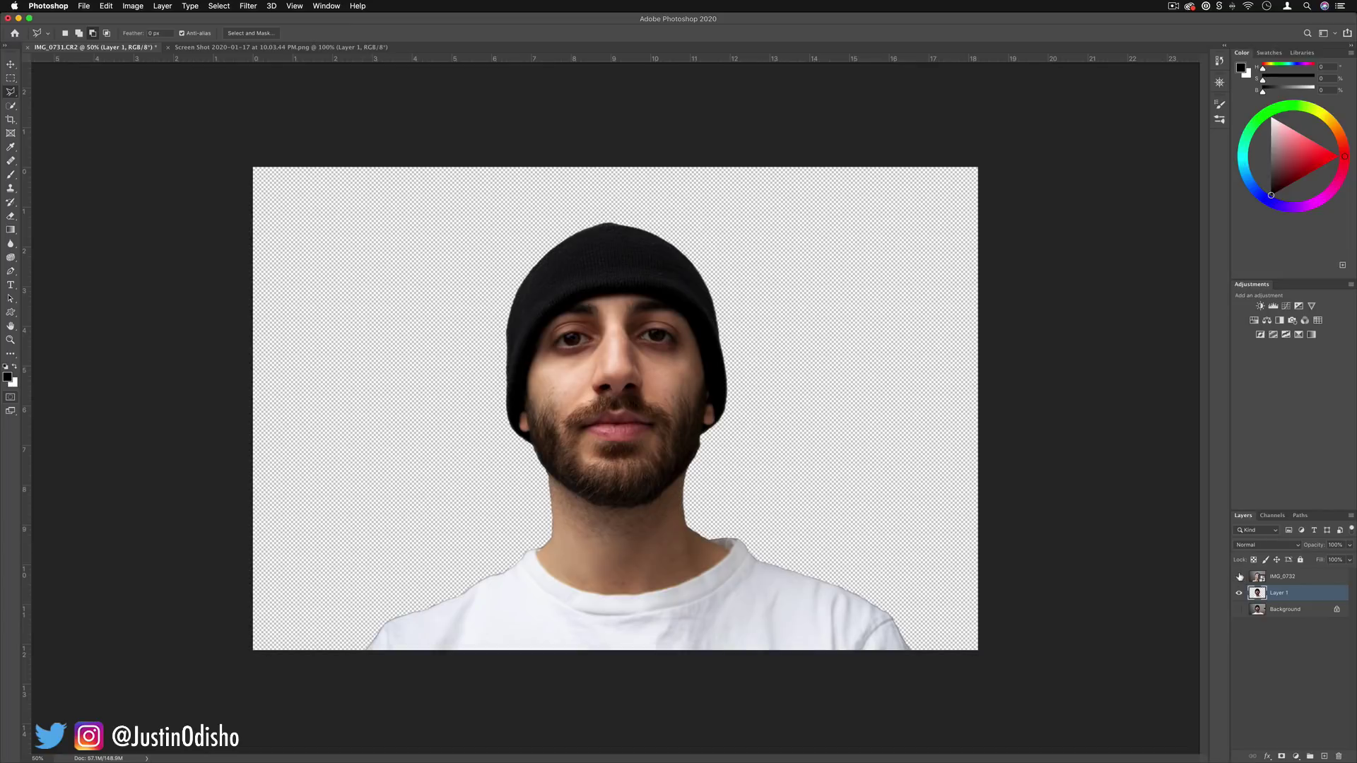
left_click(1239, 577)
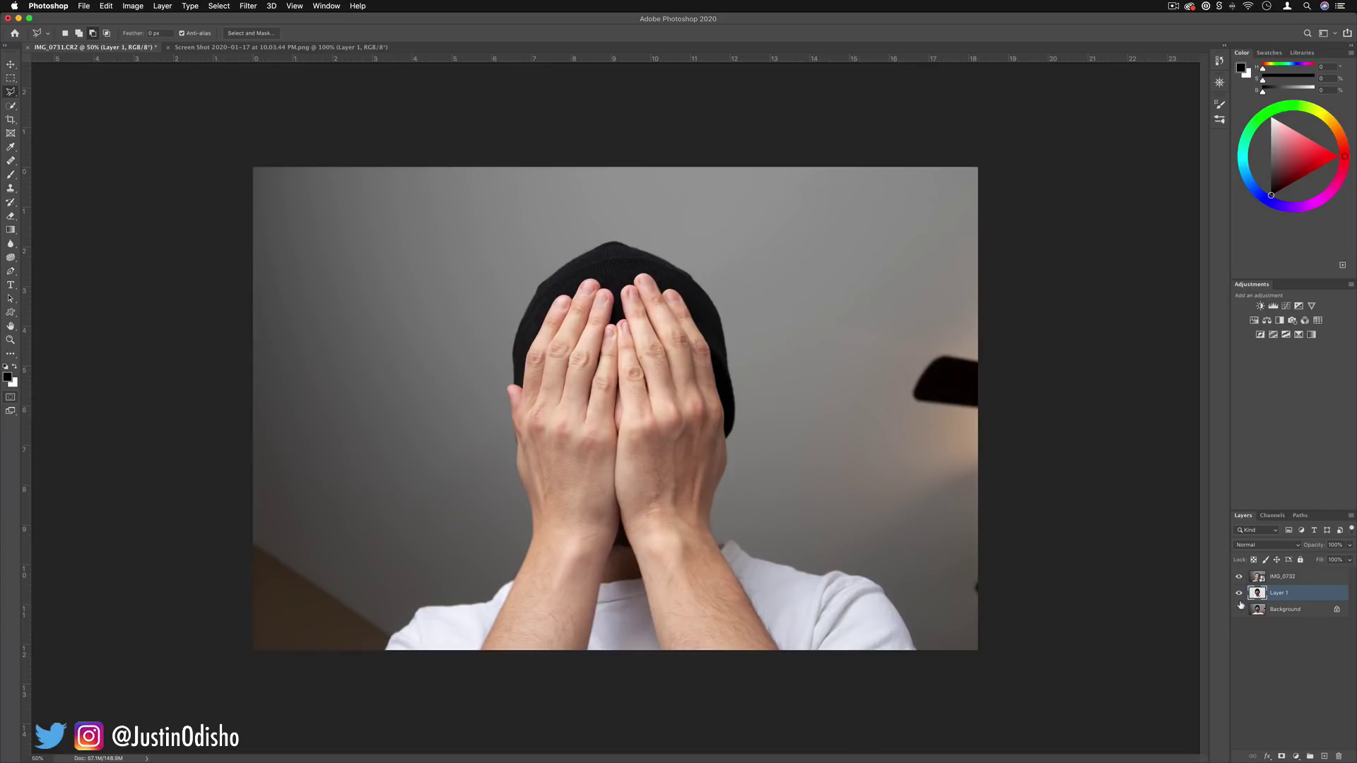
Quick-select the hands-over-face figure and copy it onto a new Layer 2.
left_click(1286, 577)
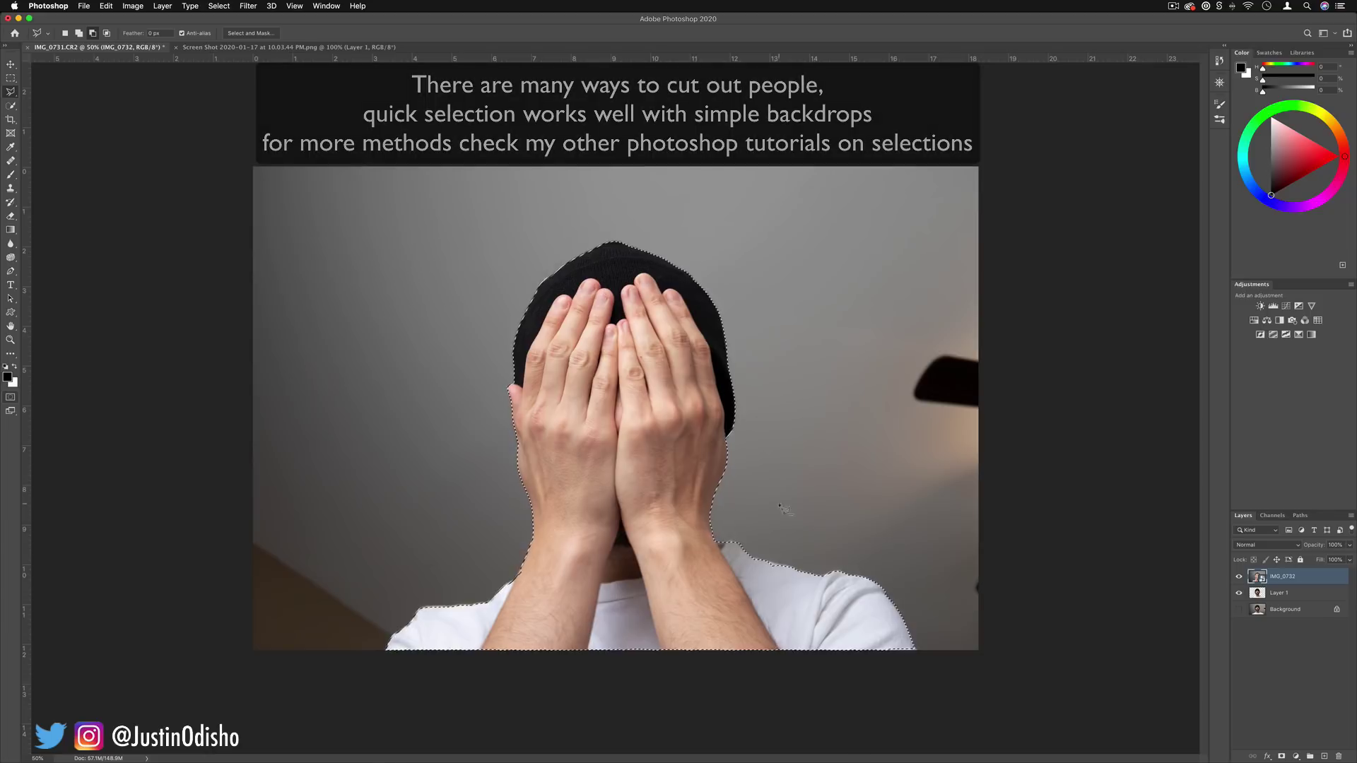
right_click(676, 417)
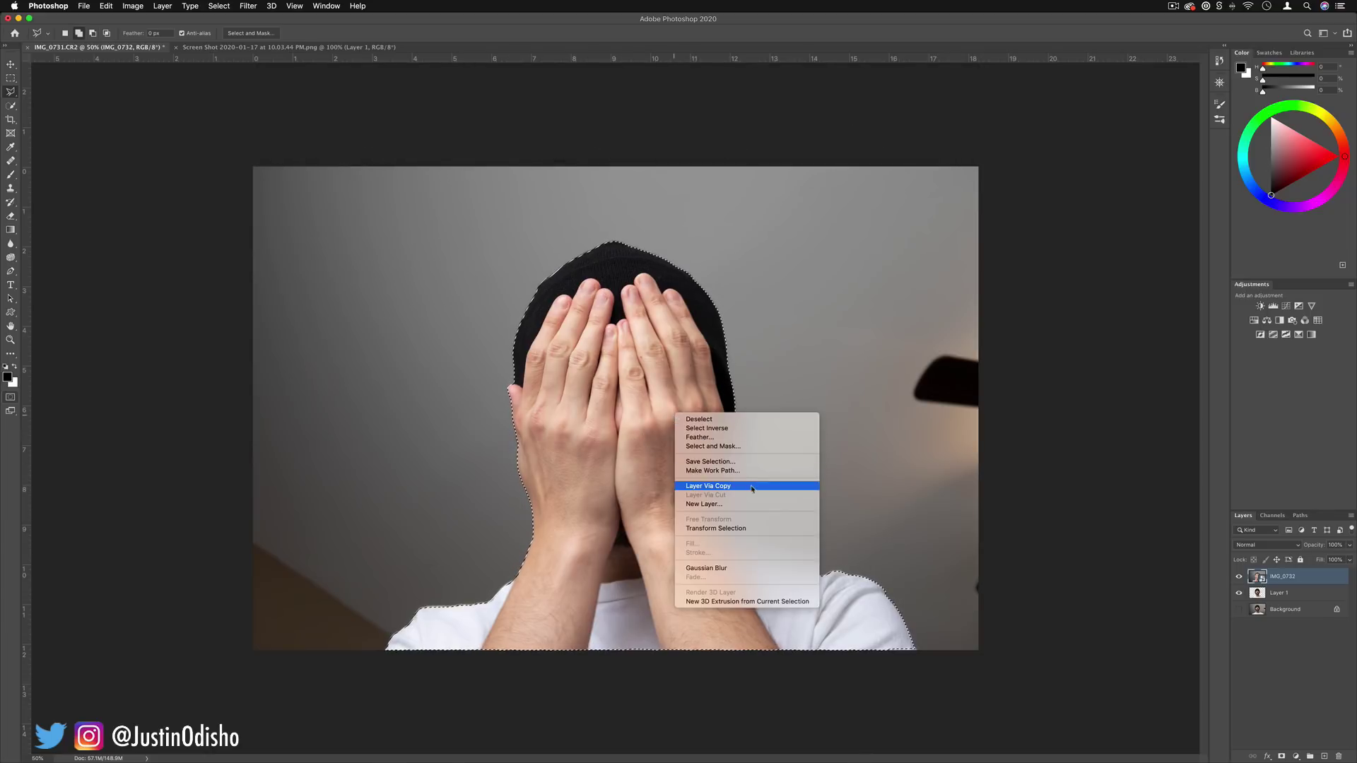
left_click(710, 486)
Hide IMG_0732, move it below Layer 1, and toggle Layer 2 to compare.
left_click(1239, 593)
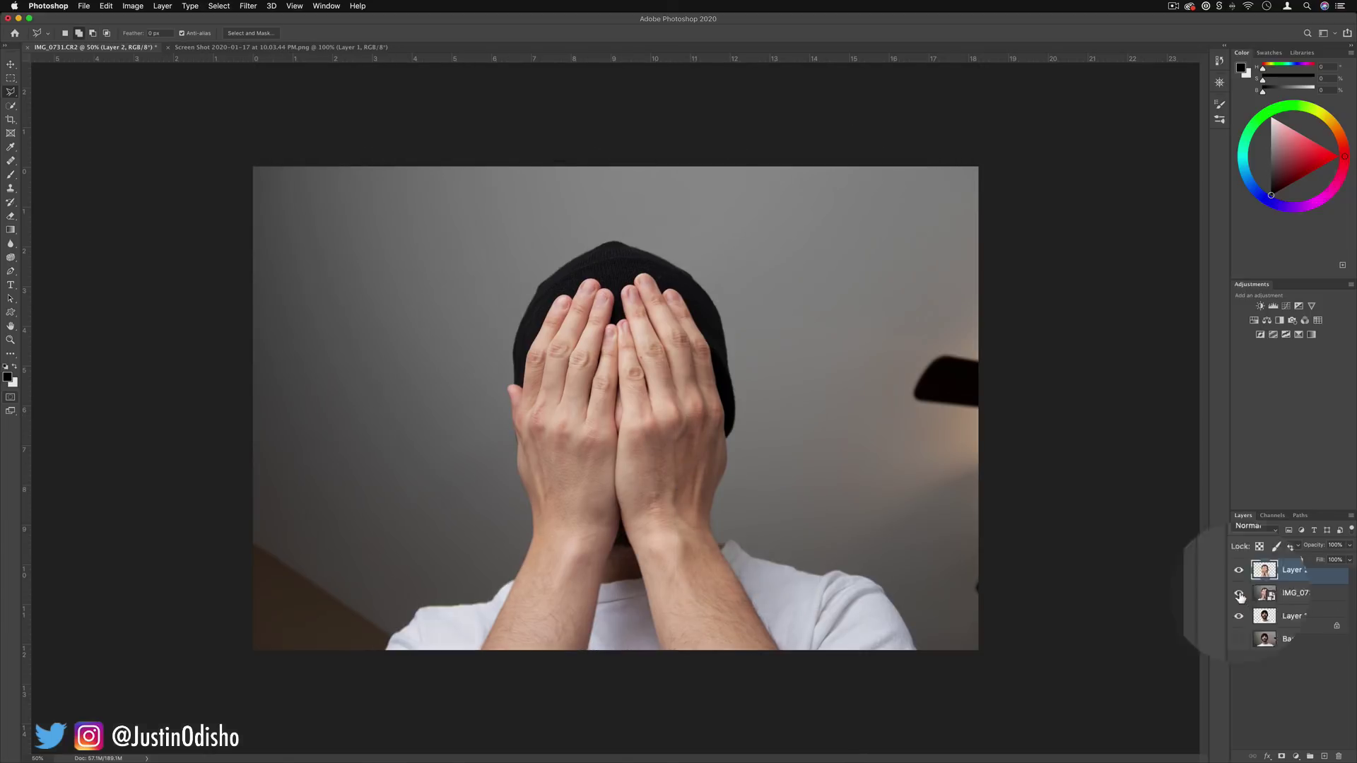
left_click(1272, 595)
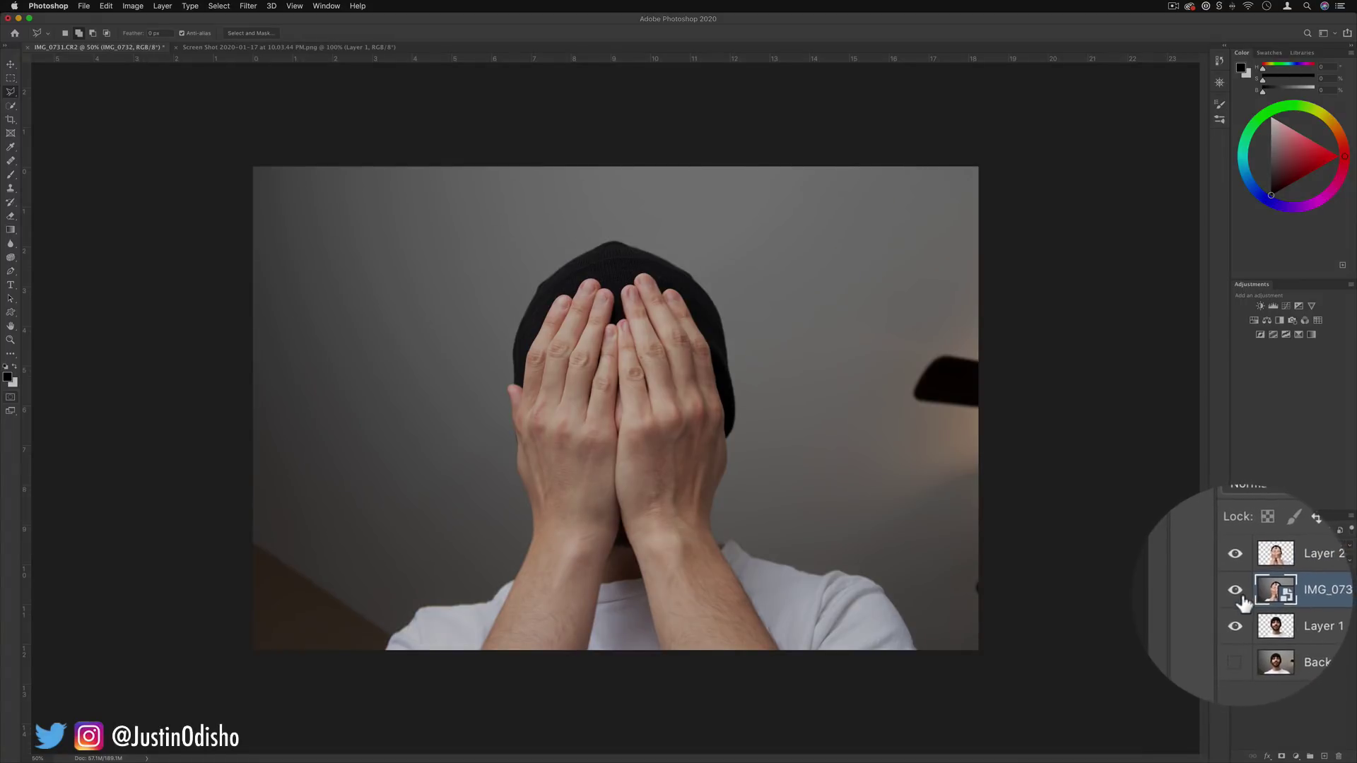
left_click(1239, 597)
left_click_drag(1245, 597, 1270, 622)
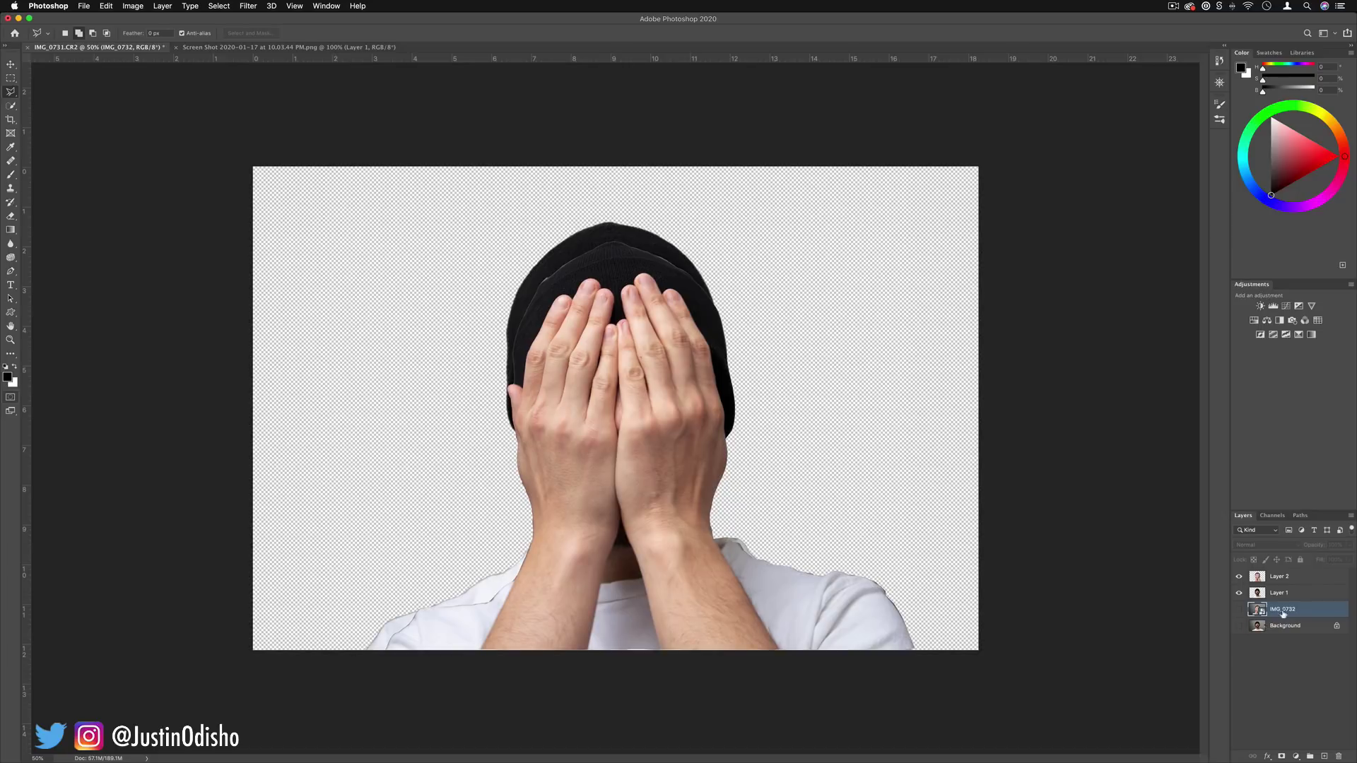
left_click(1277, 578)
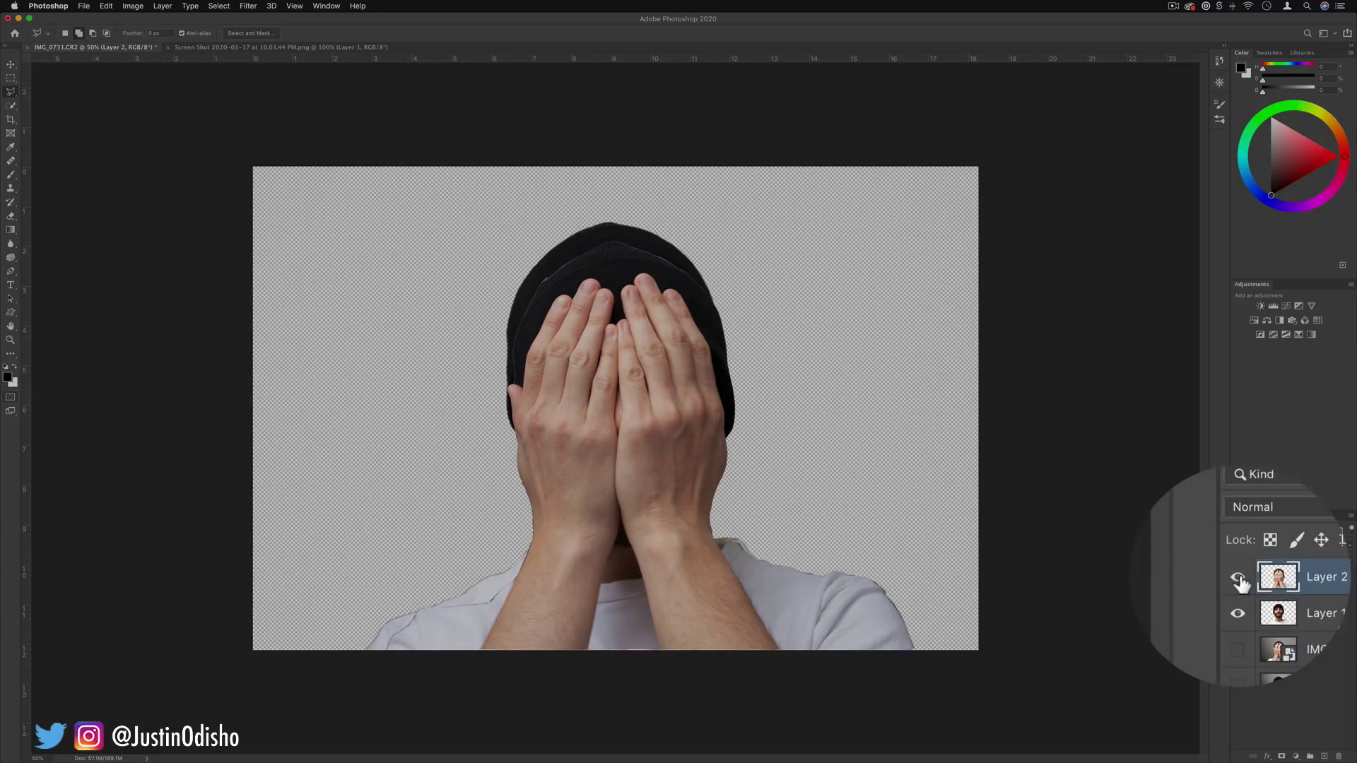
left_click(1239, 577)
left_click(1239, 579)
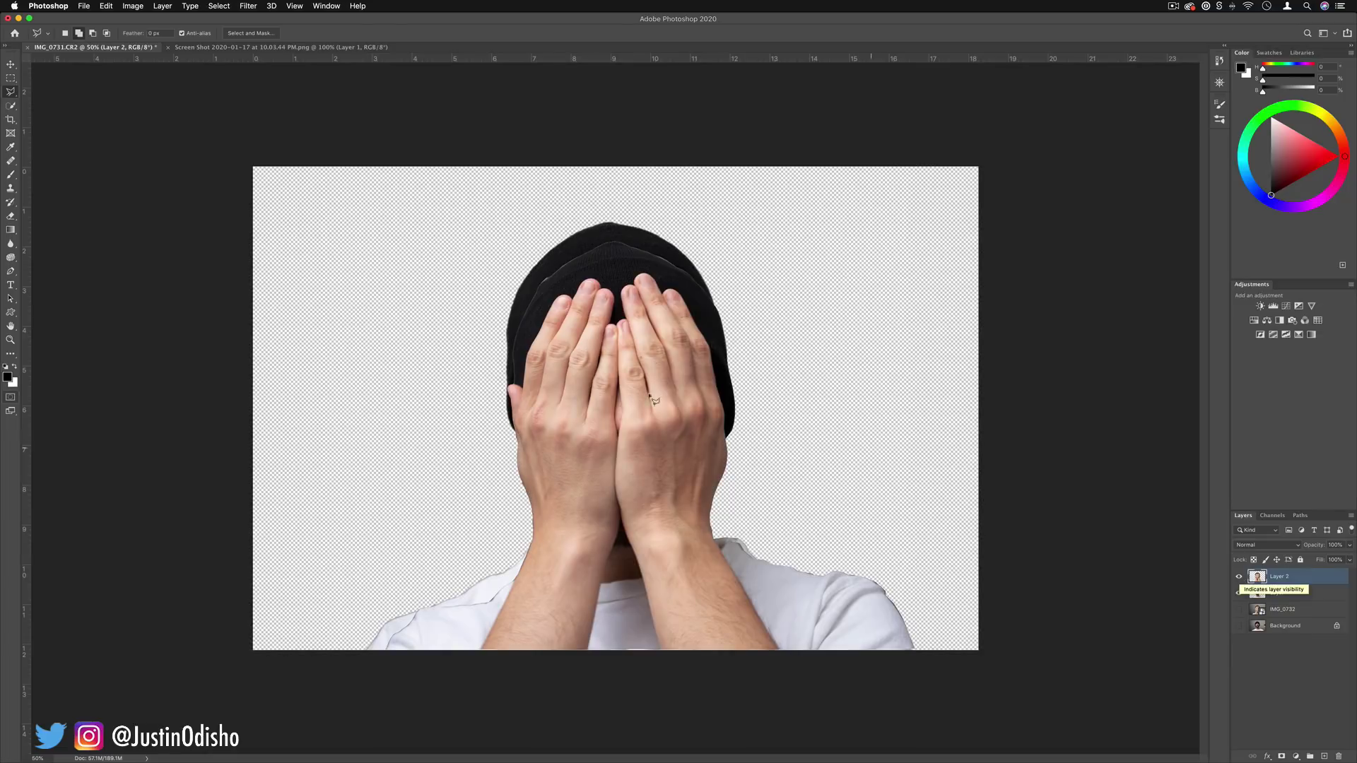
left_click(10, 64)
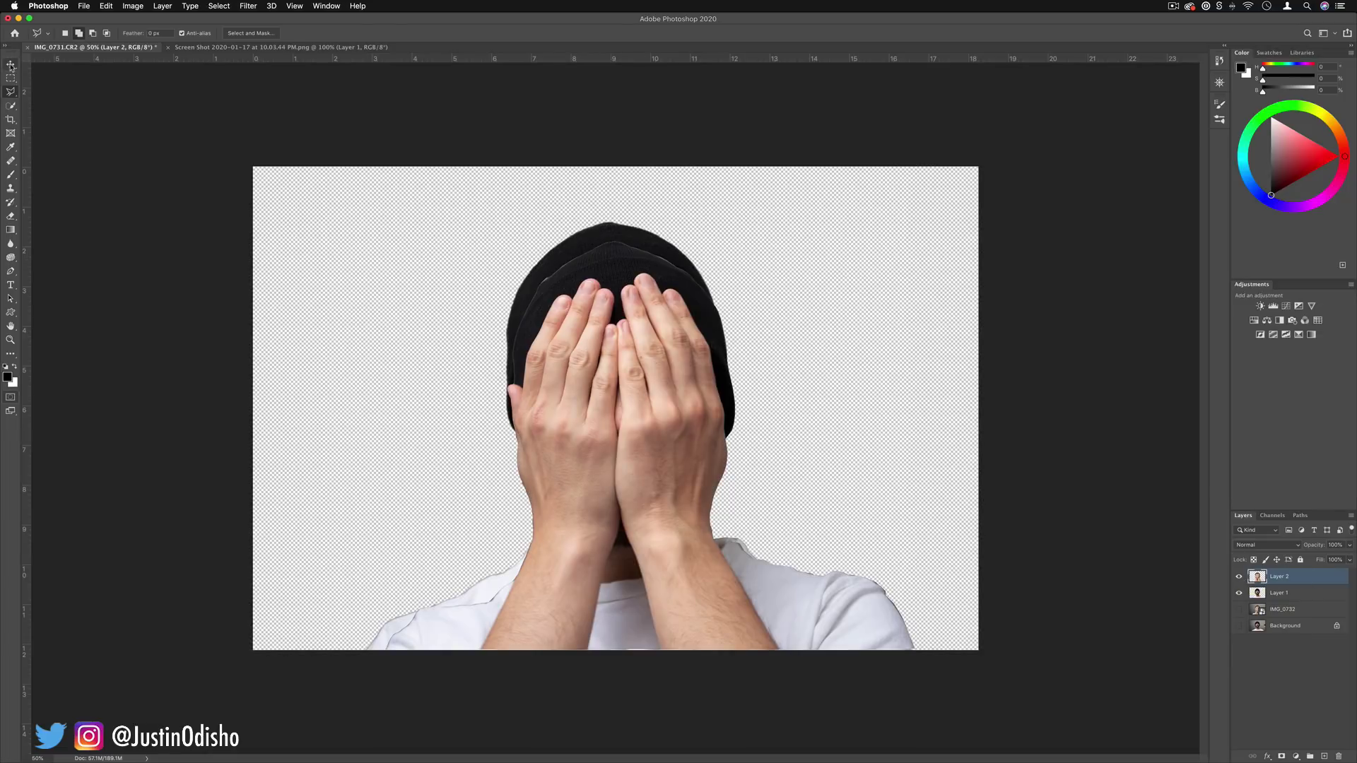
left_click_drag(658, 397, 652, 379)
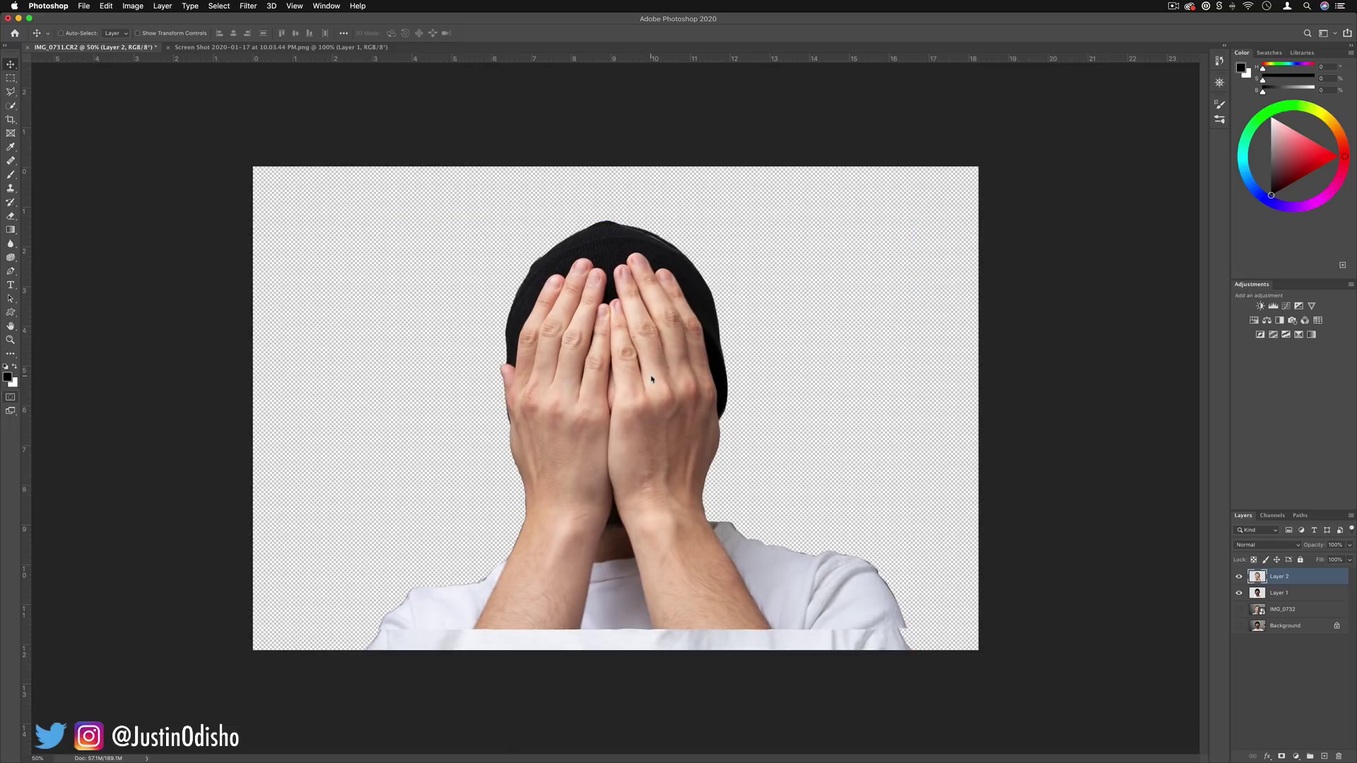
key("Right")
key("Right")
key("Right")
key("Right")
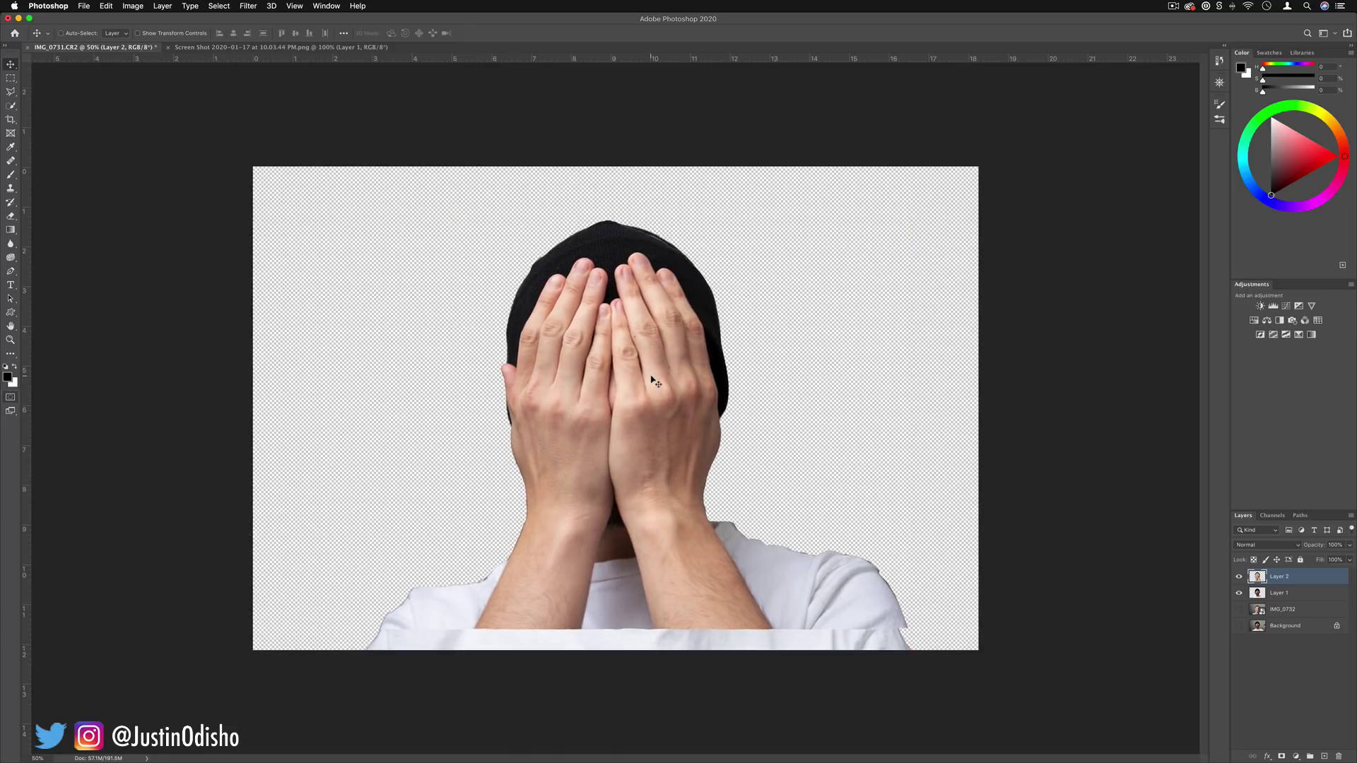
left_click_drag(1230, 385, 1141, 385)
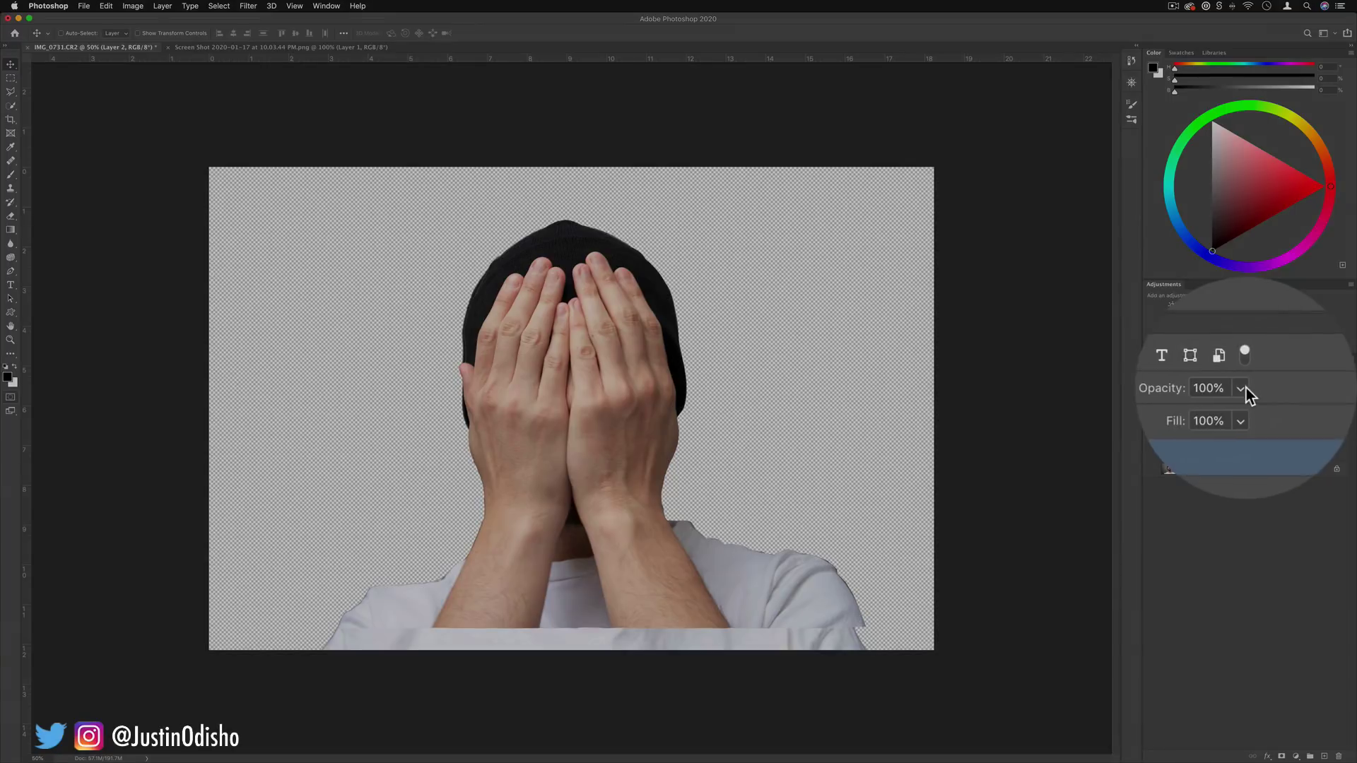
mouse_move(1263, 388)
left_mouse_down()
mouse_move(1264, 400)
mouse_move(1217, 403)
mouse_move(1261, 404)
mouse_move(1246, 403)
left_mouse_up()
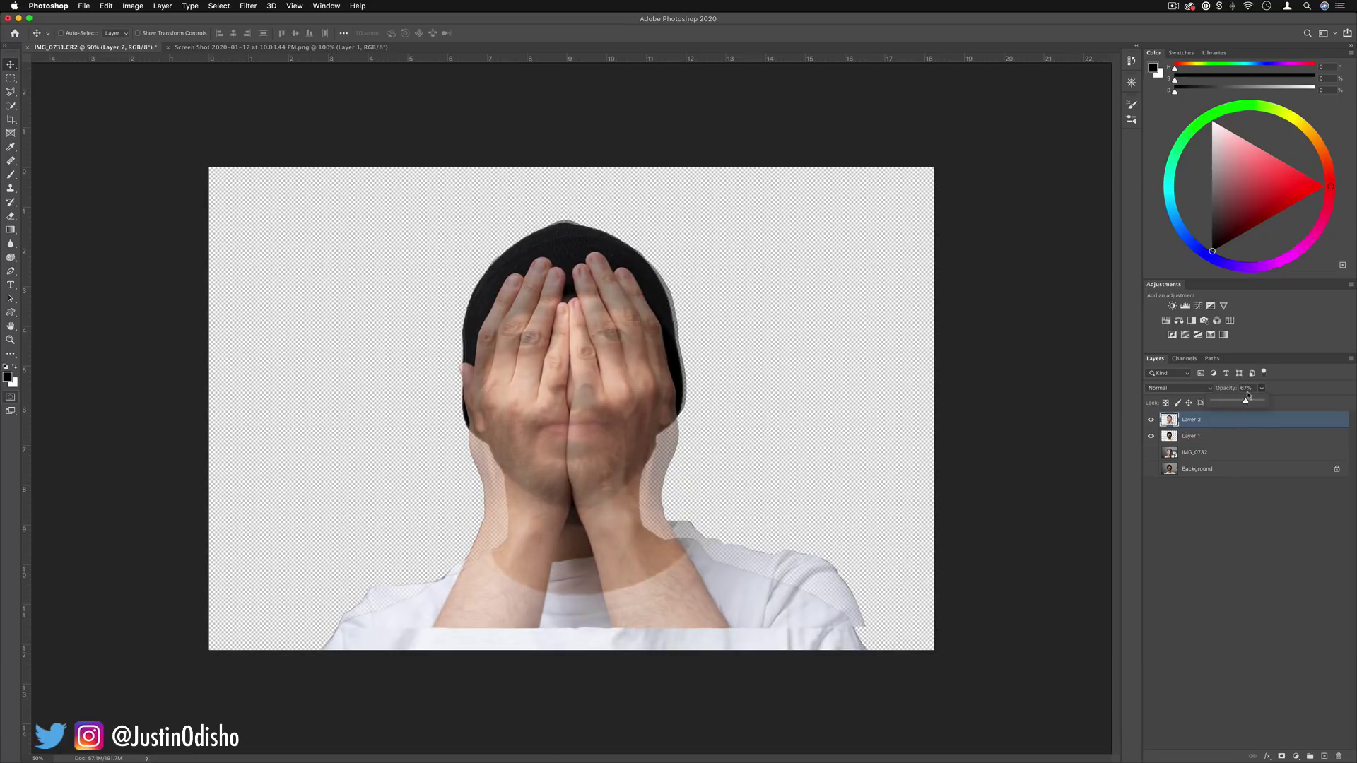
left_click_drag(1243, 403, 1265, 403)
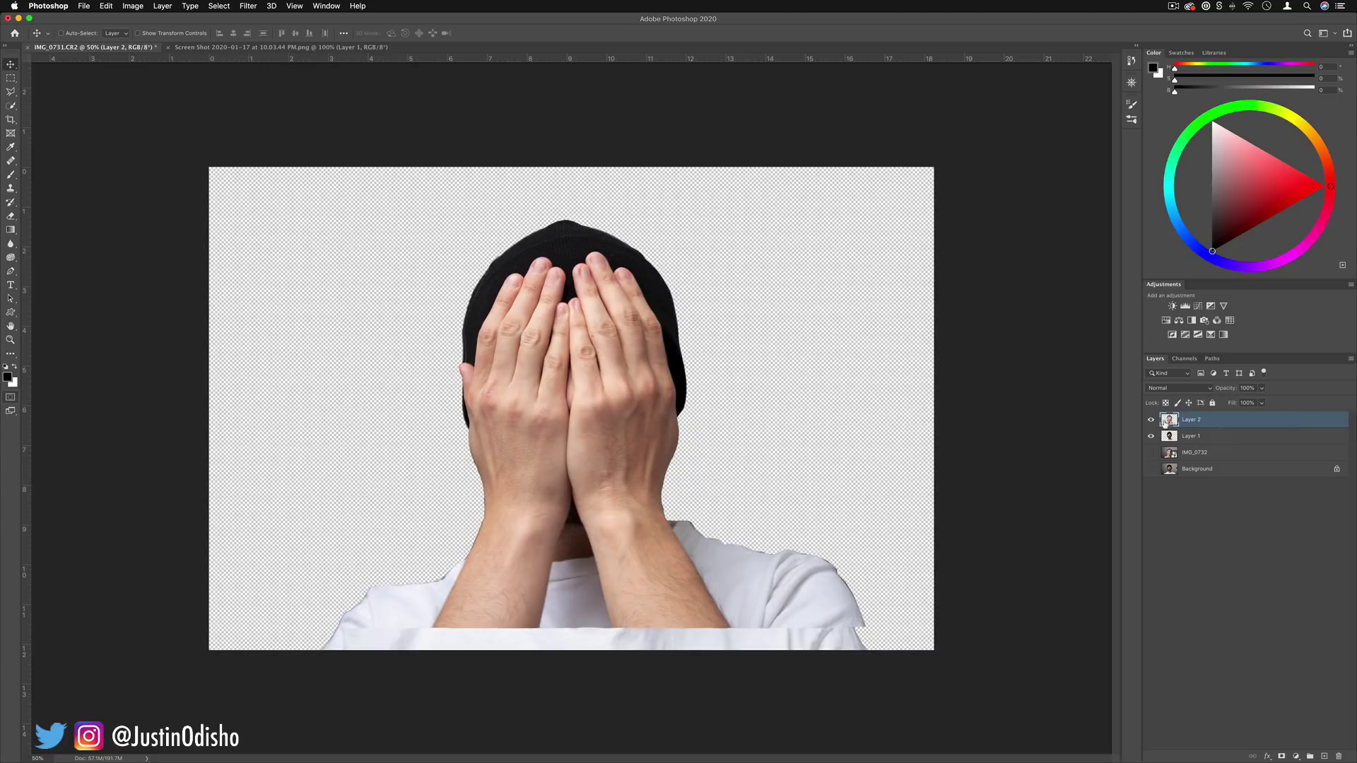
left_click(1150, 421)
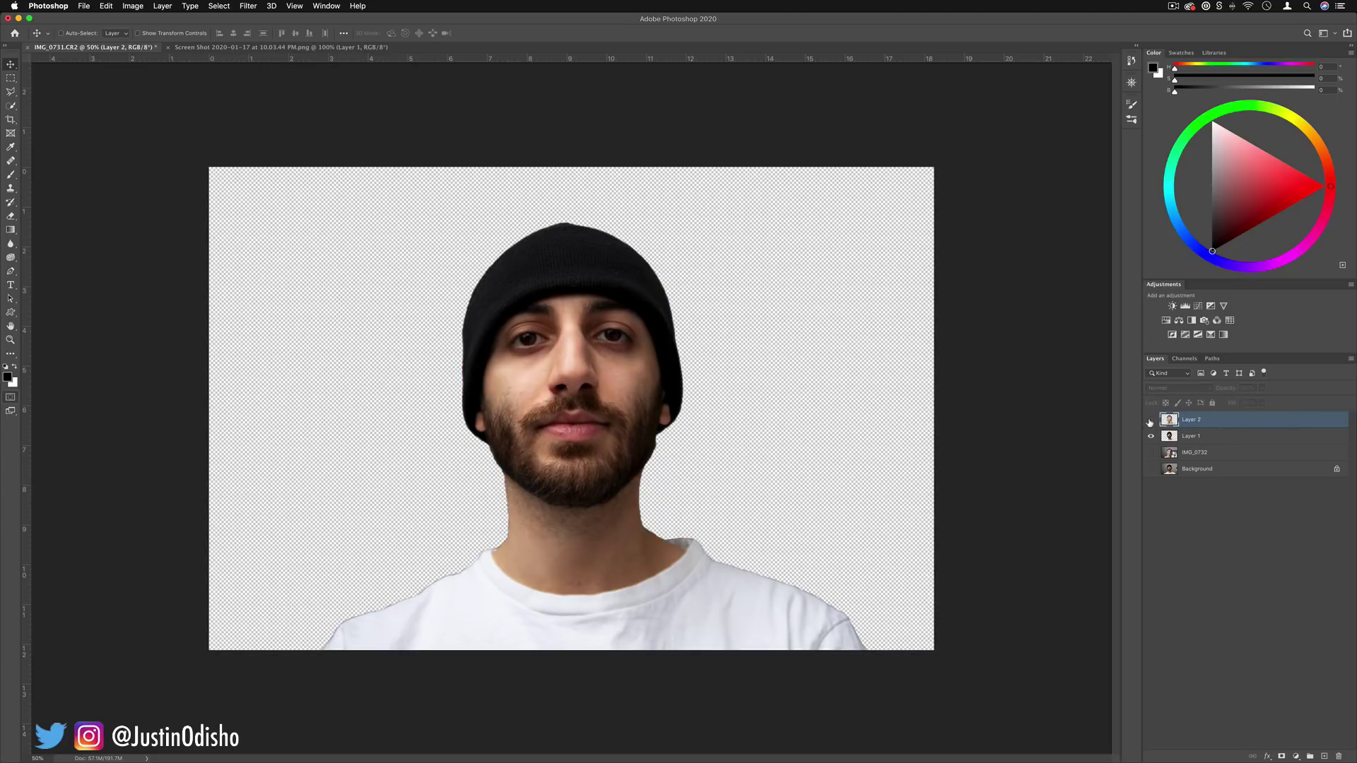
left_click(1150, 420)
left_click(1201, 439)
left_click(1150, 421)
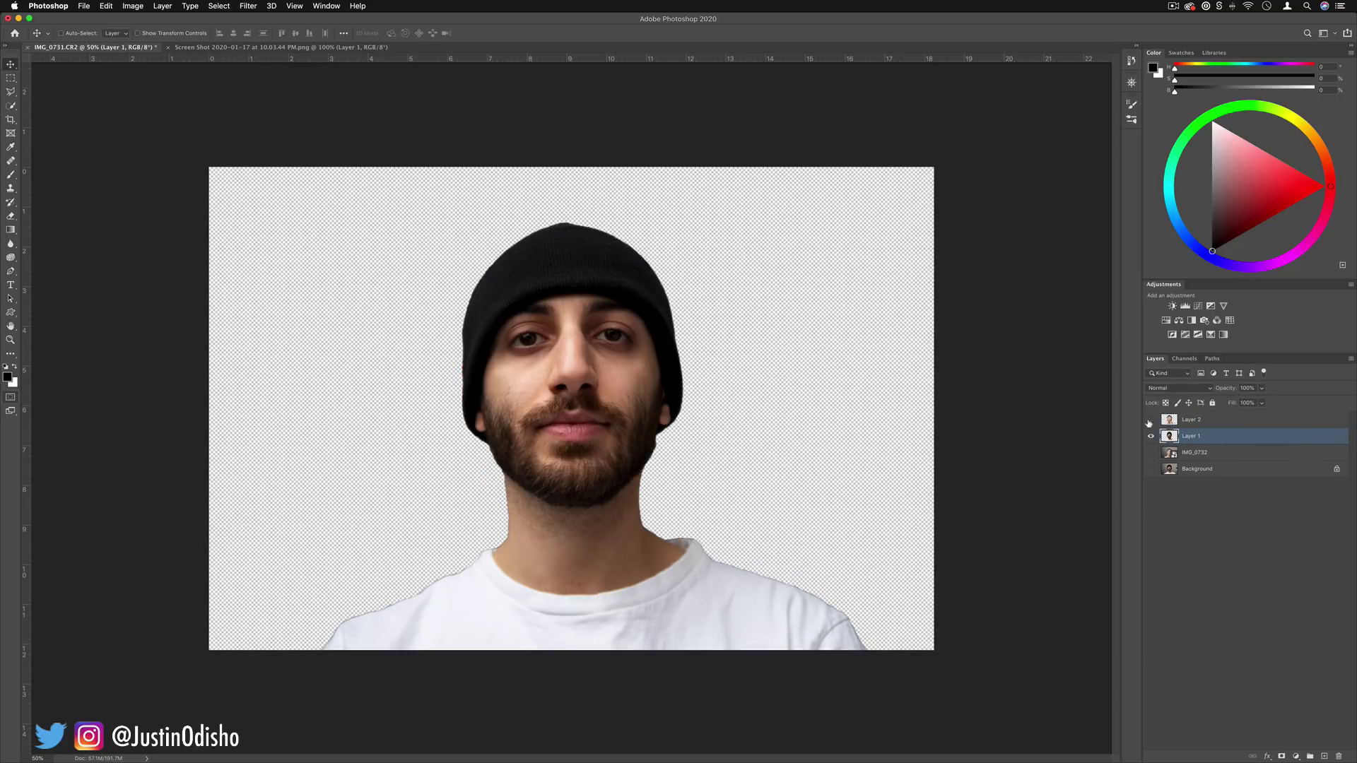
left_click(1150, 420)
left_click(1204, 421)
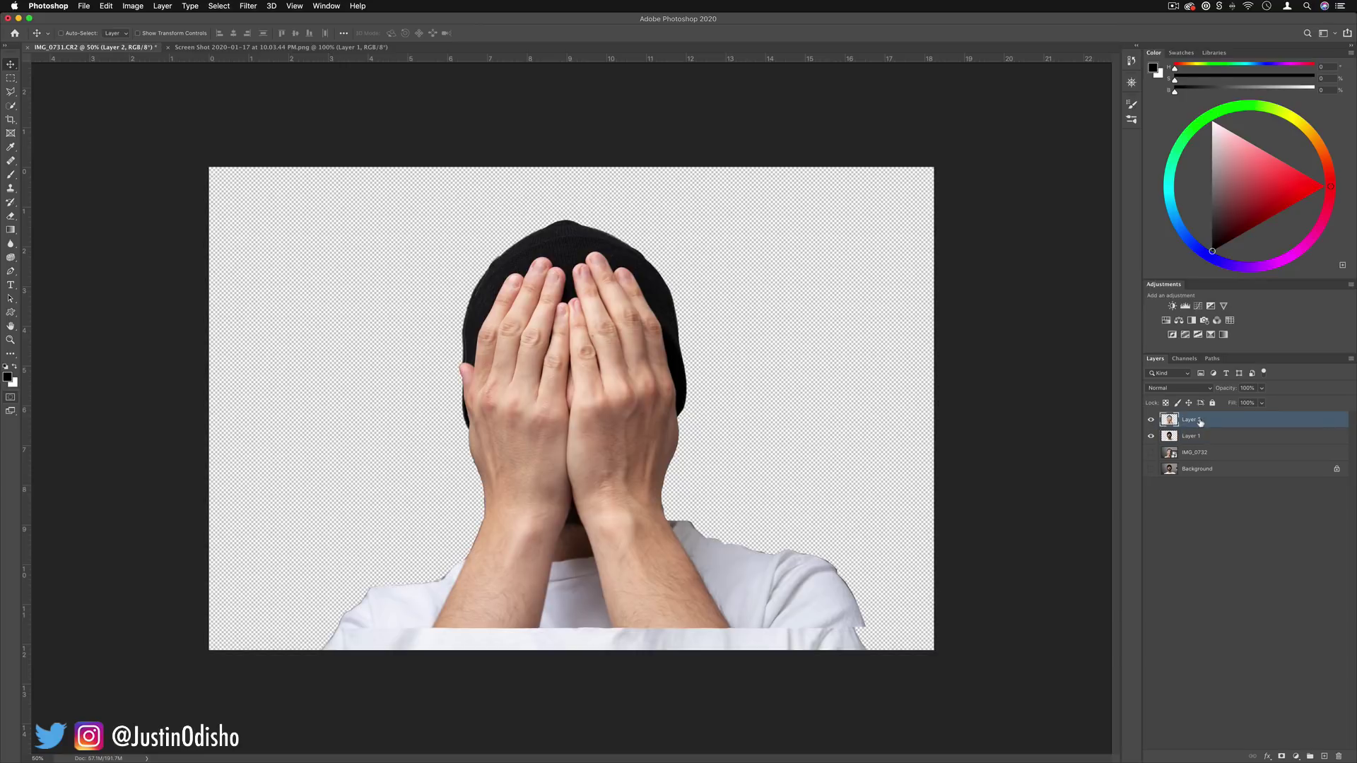
Set Layer 2's blend mode to Multiply and compare with the Screen Shot reference.
left_click(1178, 389)
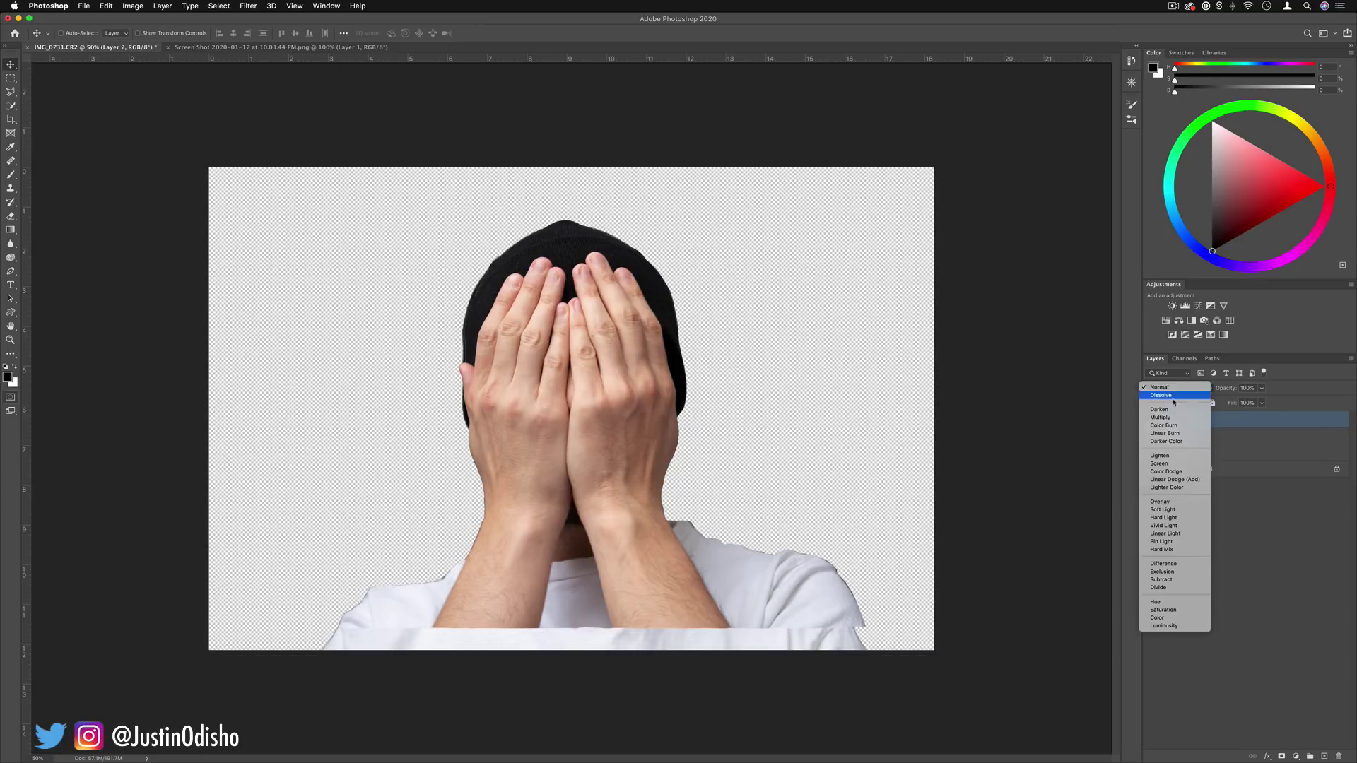
left_click(1171, 418)
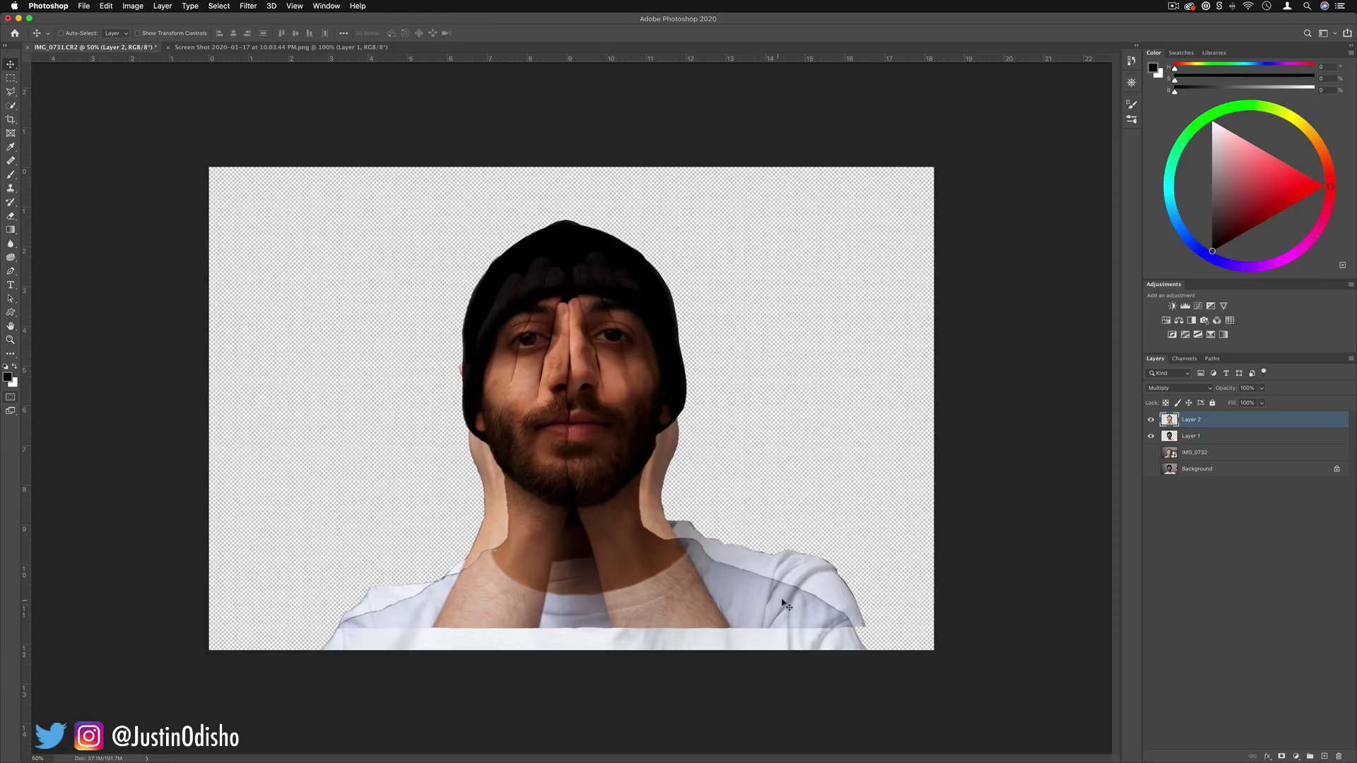
left_click(279, 47)
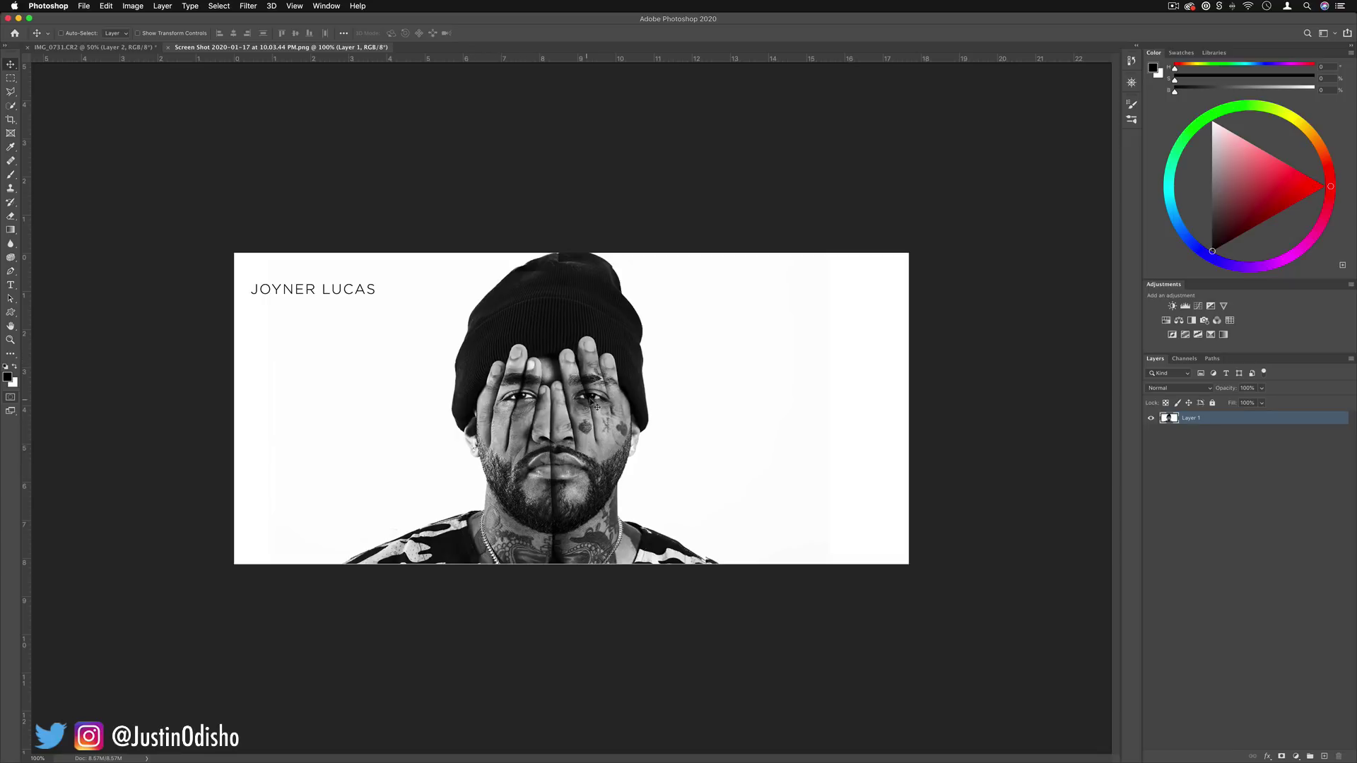
left_click(114, 48)
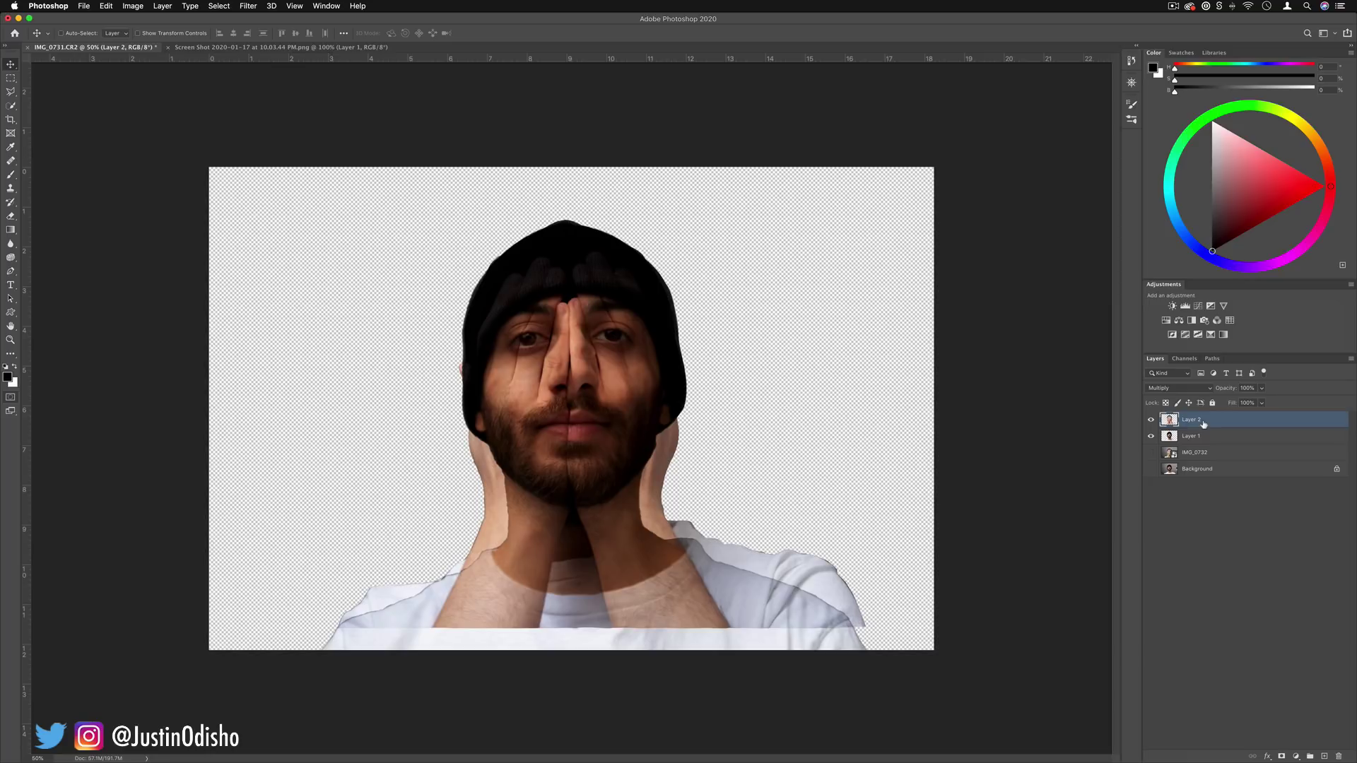
Duplicate Layer 2 and set the copy's blend mode to Normal.
key("super+j")
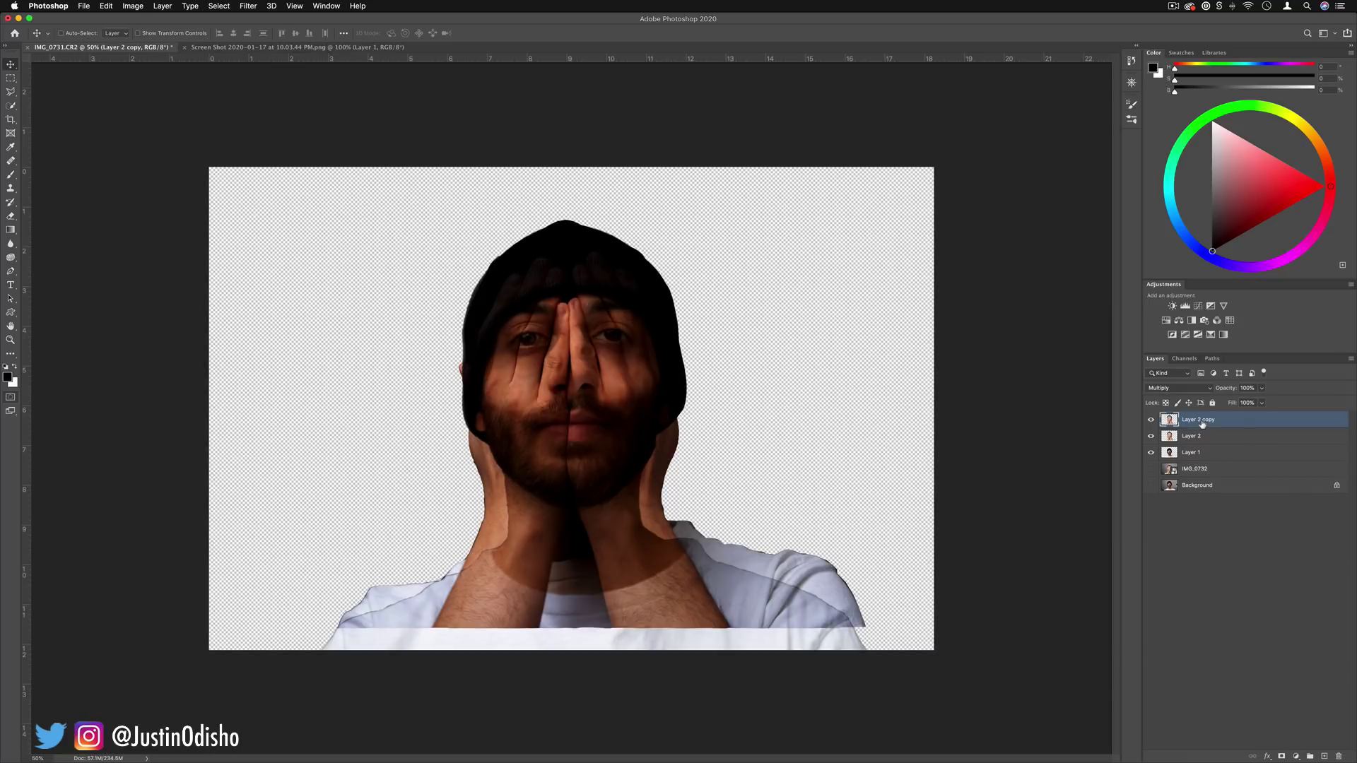
left_click(1176, 388)
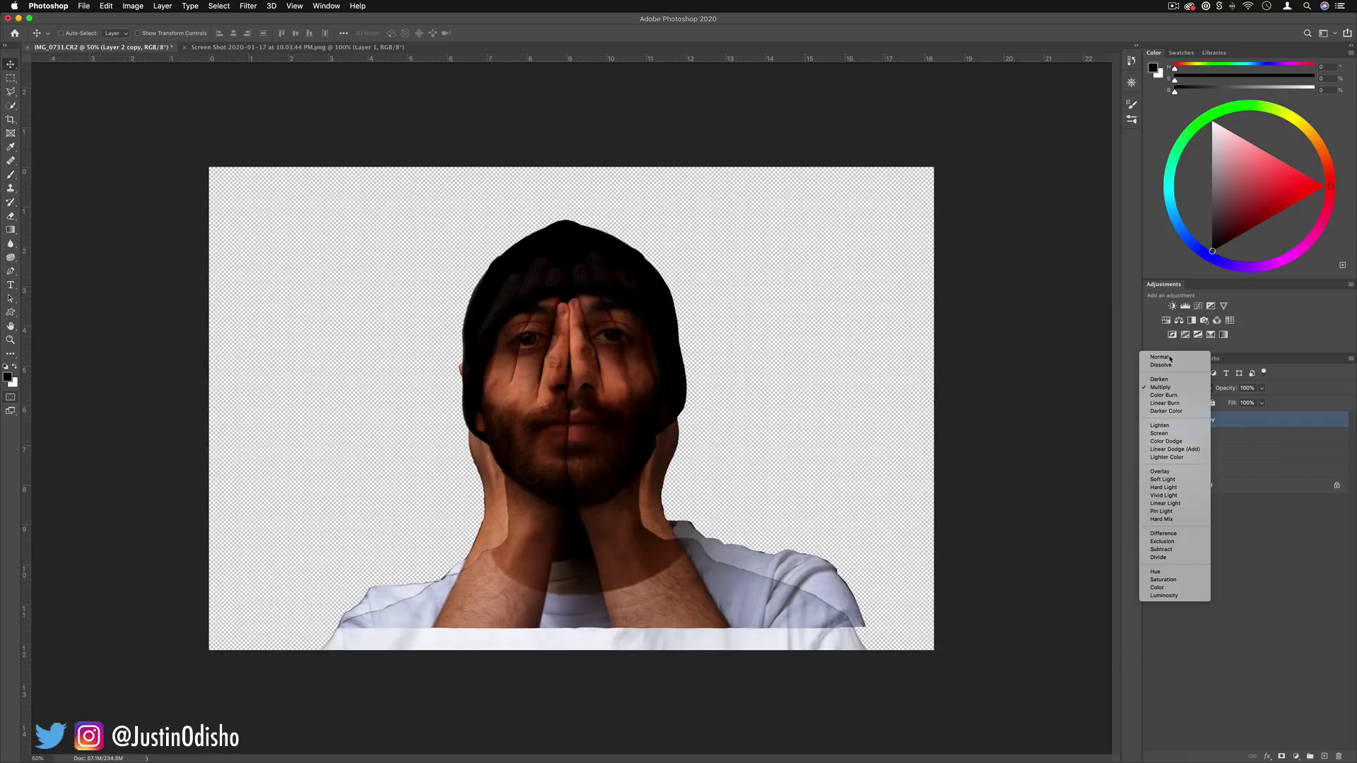
left_click(1155, 364)
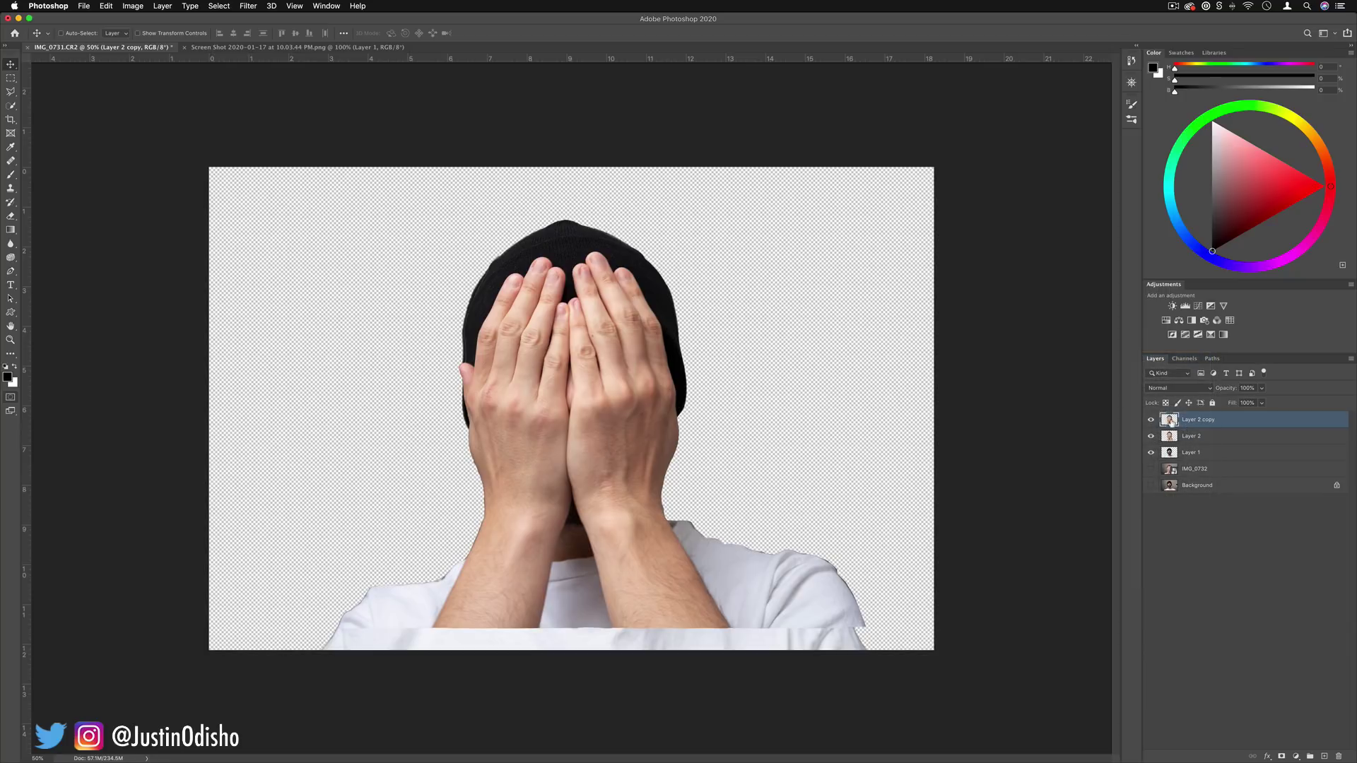
Switch to the Eraser and toggle the Layer 2 copy's visibility to compare.
key("e")
left_click(1262, 403)
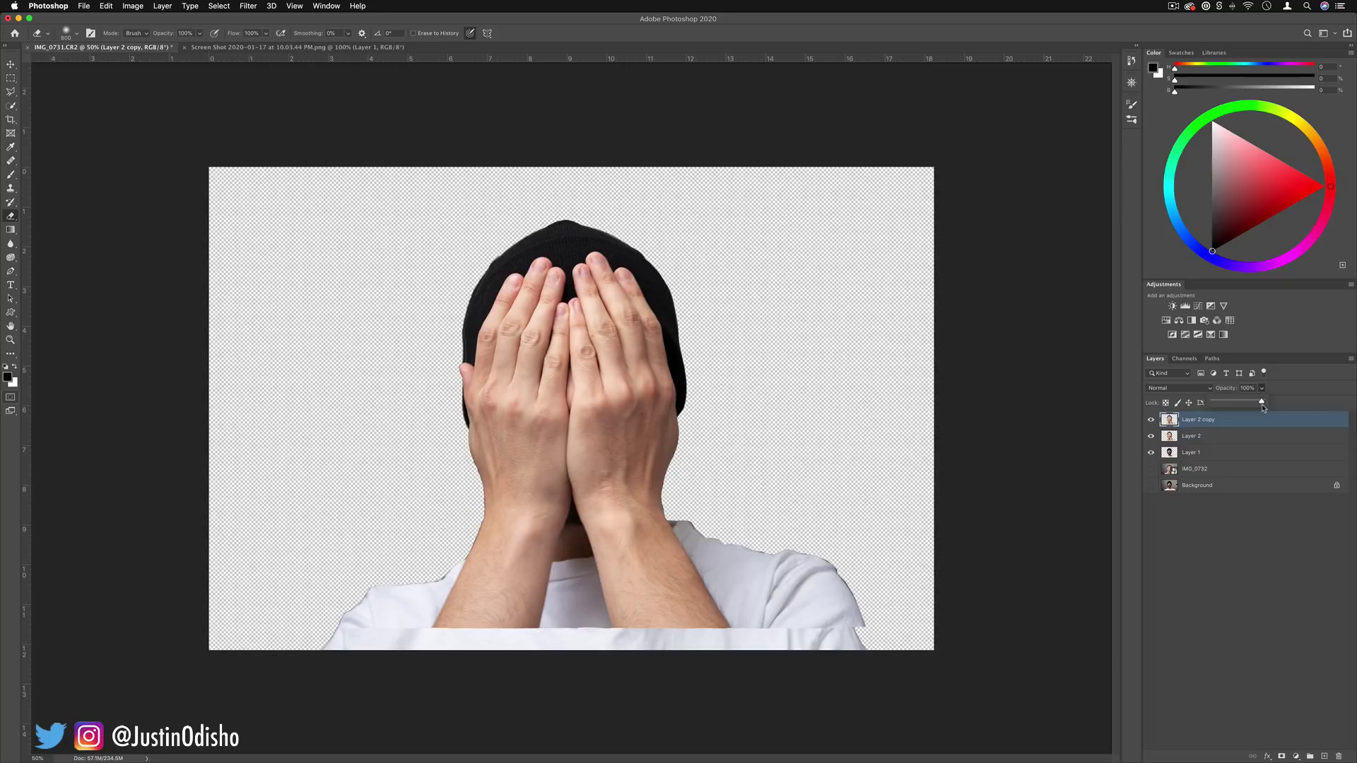
left_click(1185, 453)
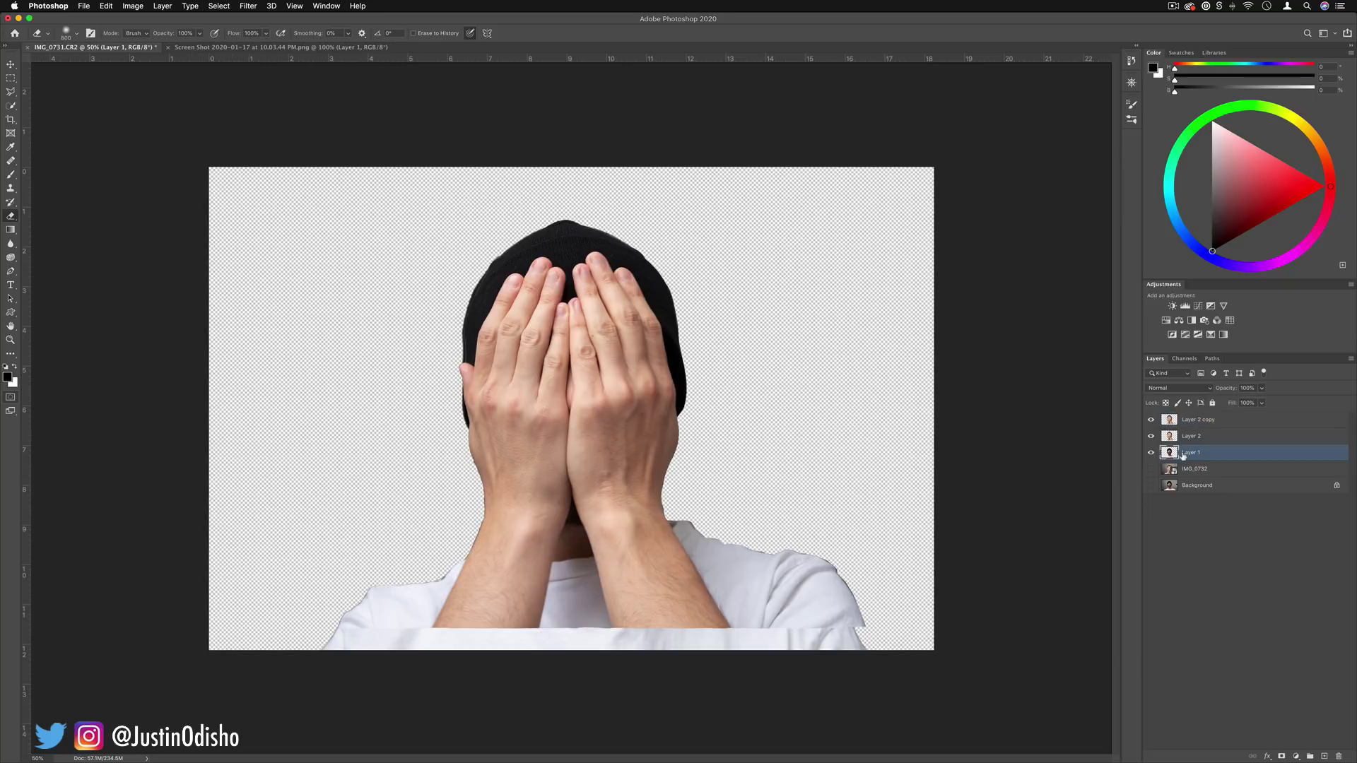
left_click(1151, 420)
left_click(1150, 420)
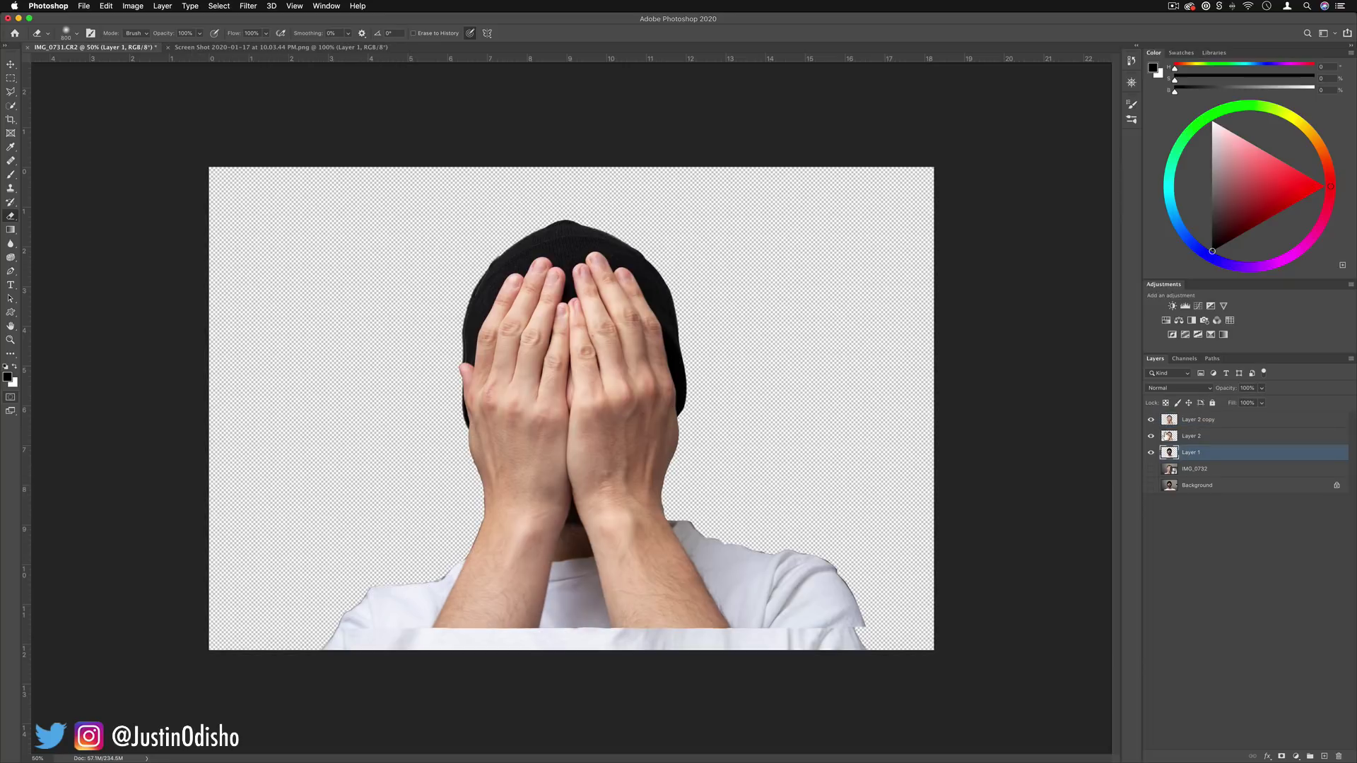
left_click(1200, 423)
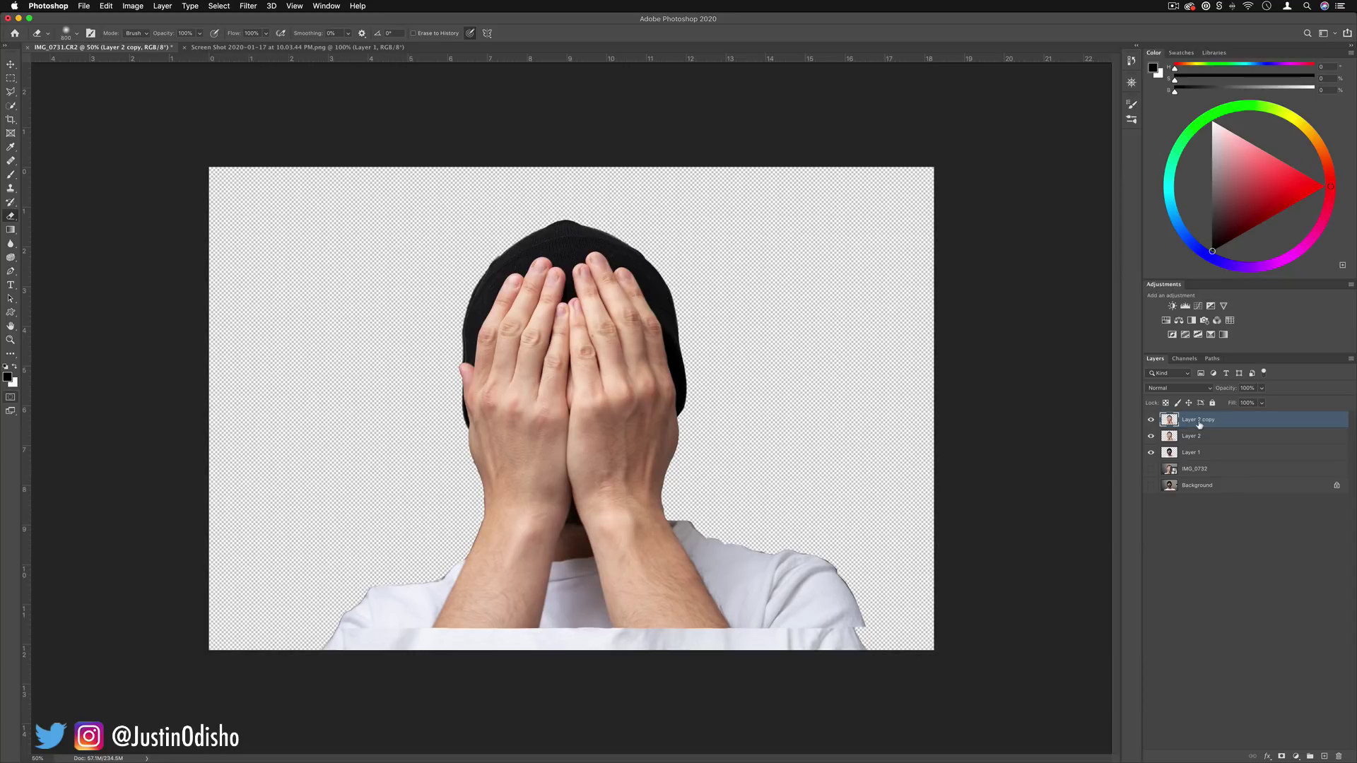
Lower the Layer 2 copy's opacity to 33%.
left_click(1261, 391)
left_click_drag(1236, 403, 1234, 403)
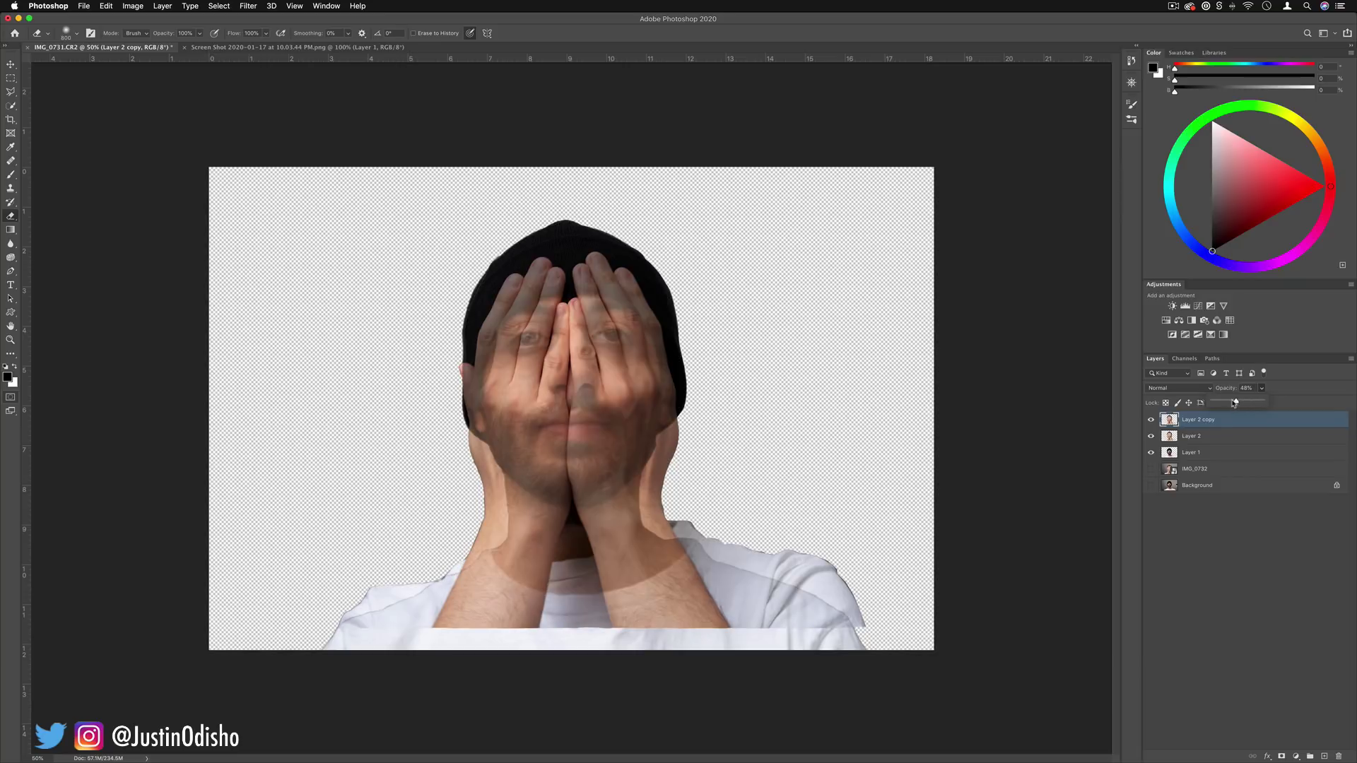
left_click_drag(1230, 402, 1229, 403)
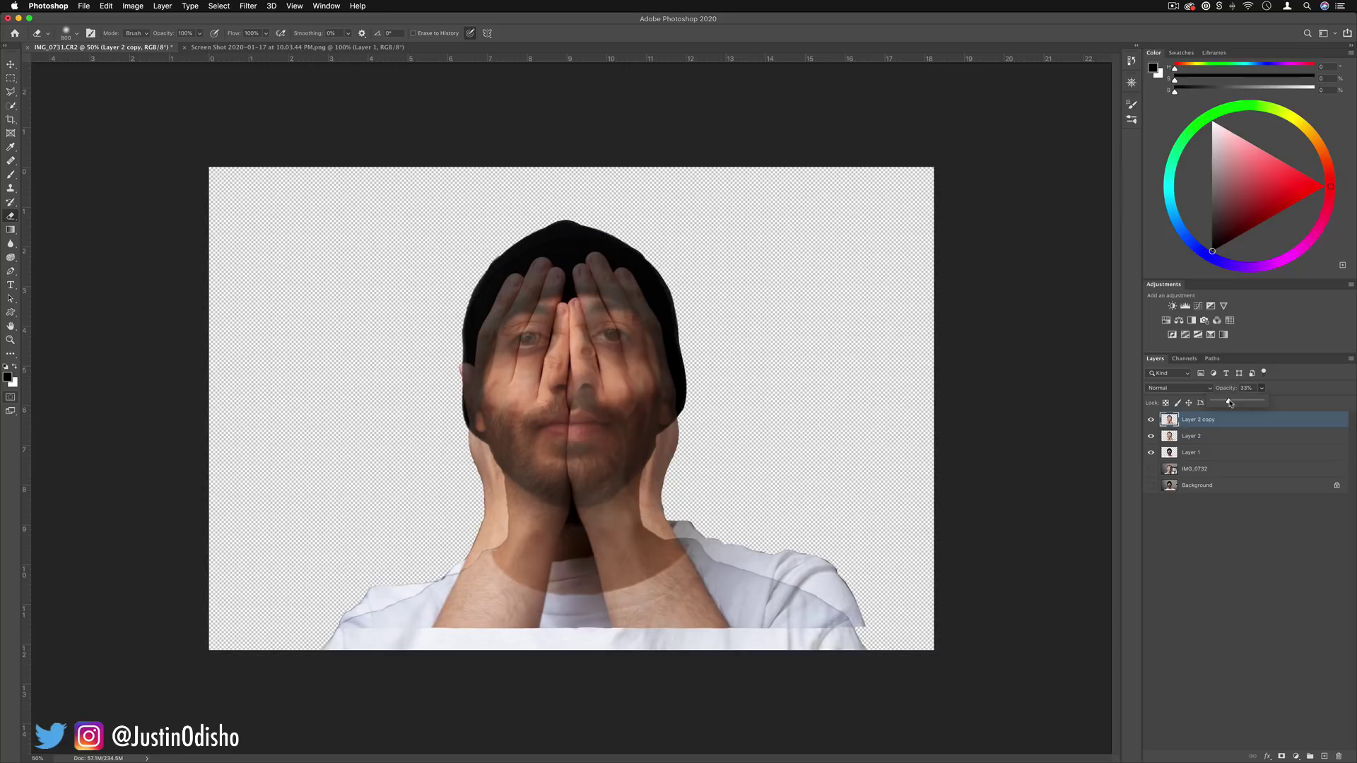
left_click(1294, 387)
Add a Reveal All layer mask to the Layer 2 copy.
left_click(168, 5)
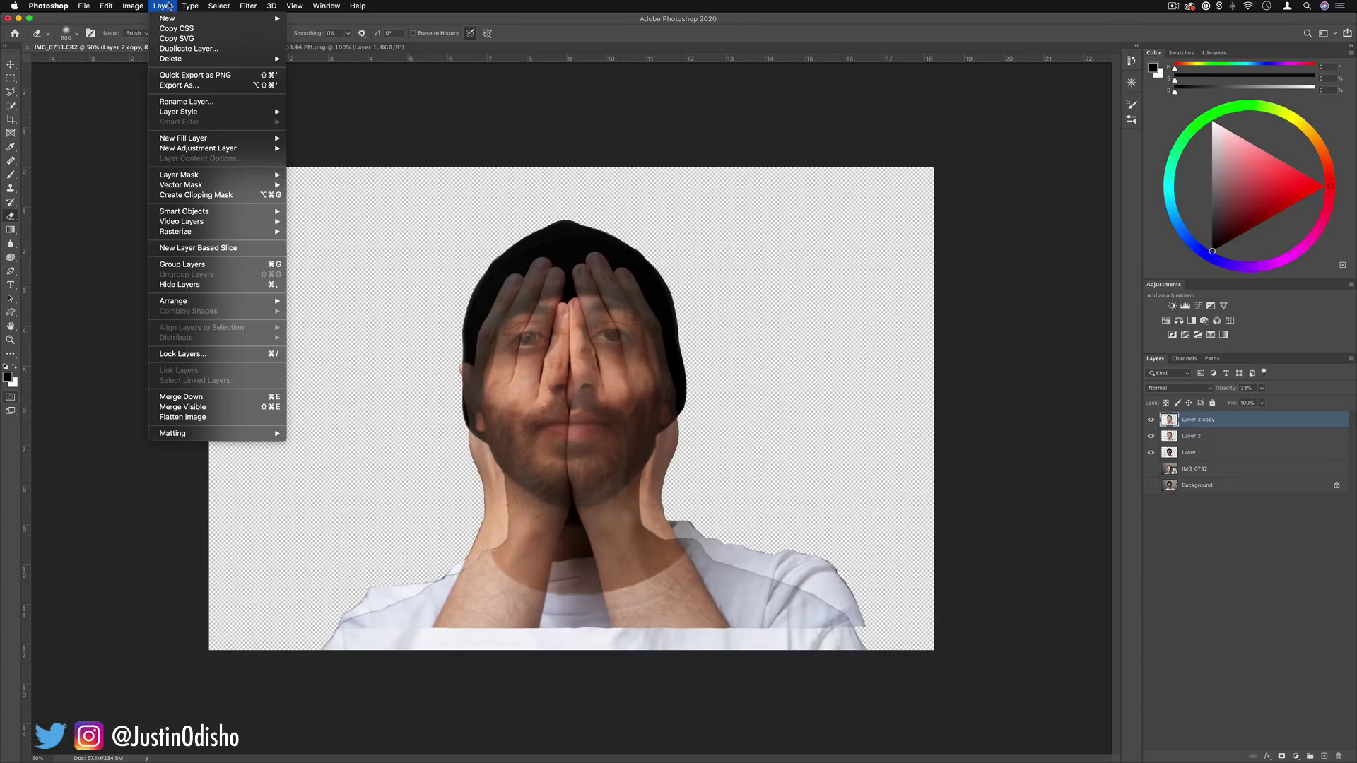
mouse_move(209, 174)
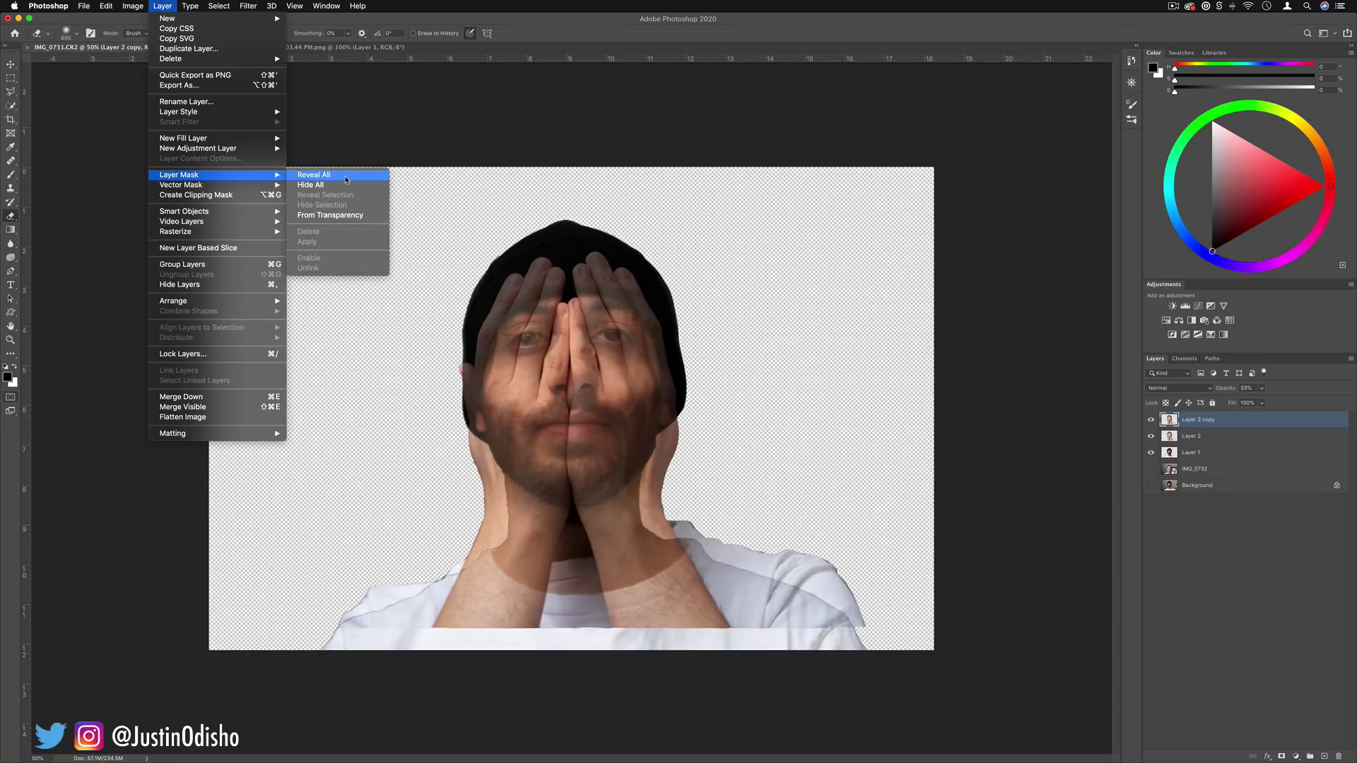
left_click(347, 180)
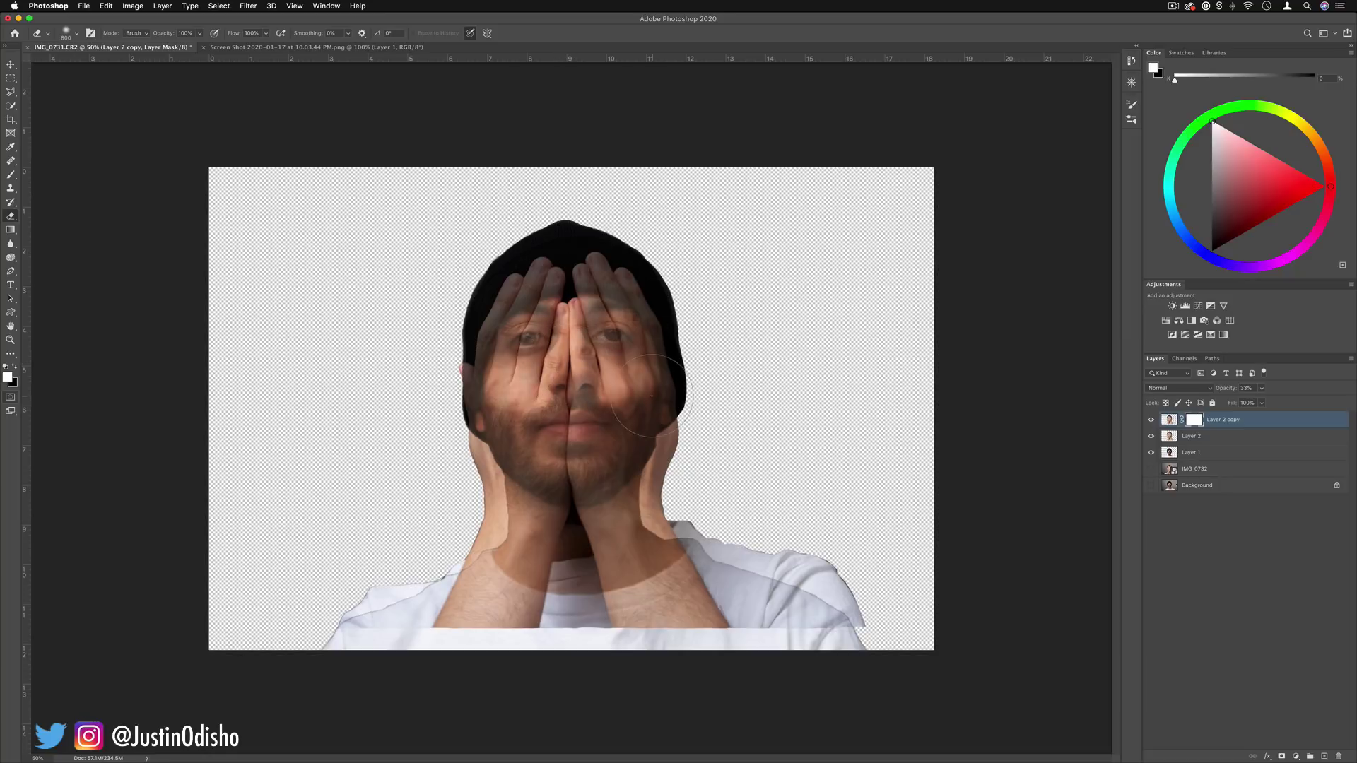
Set up a black brush at 220 px with 0% hardness.
left_click(11, 174)
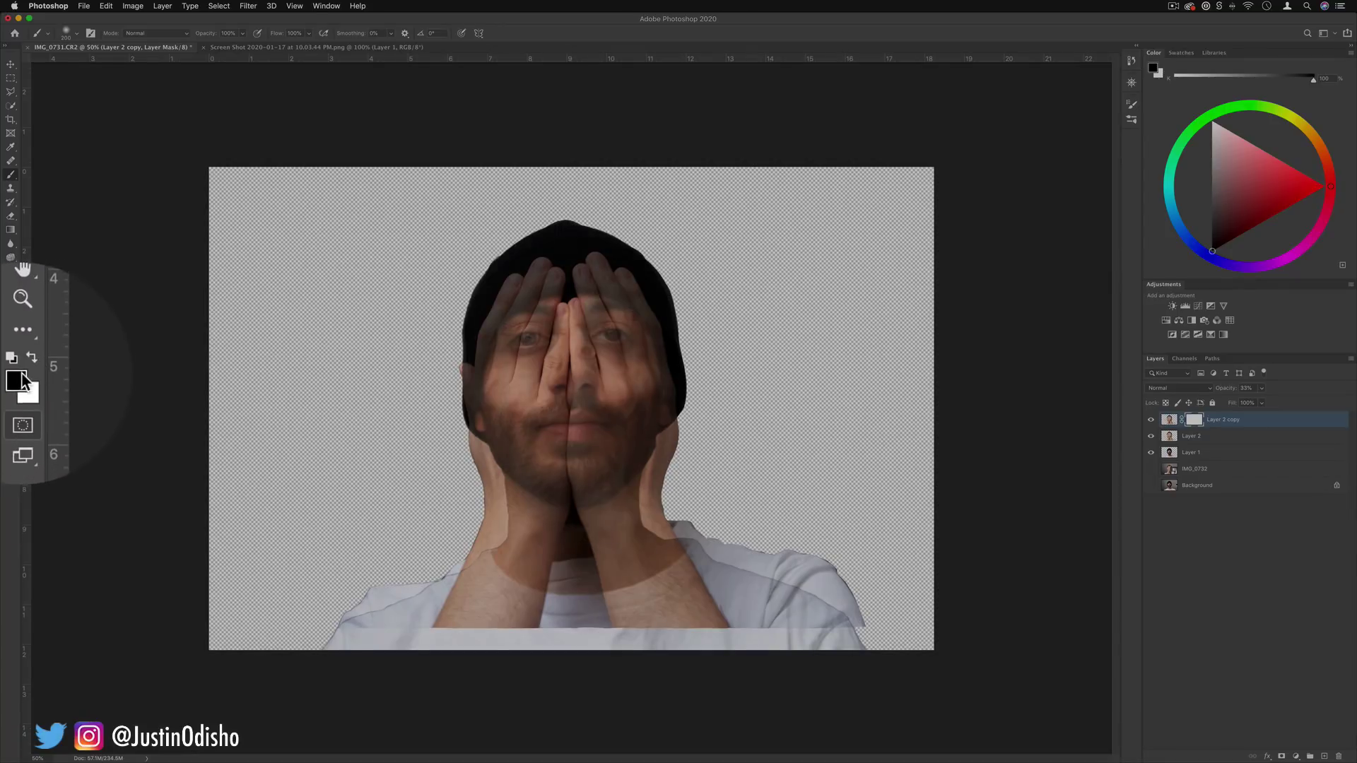
left_click(9, 366)
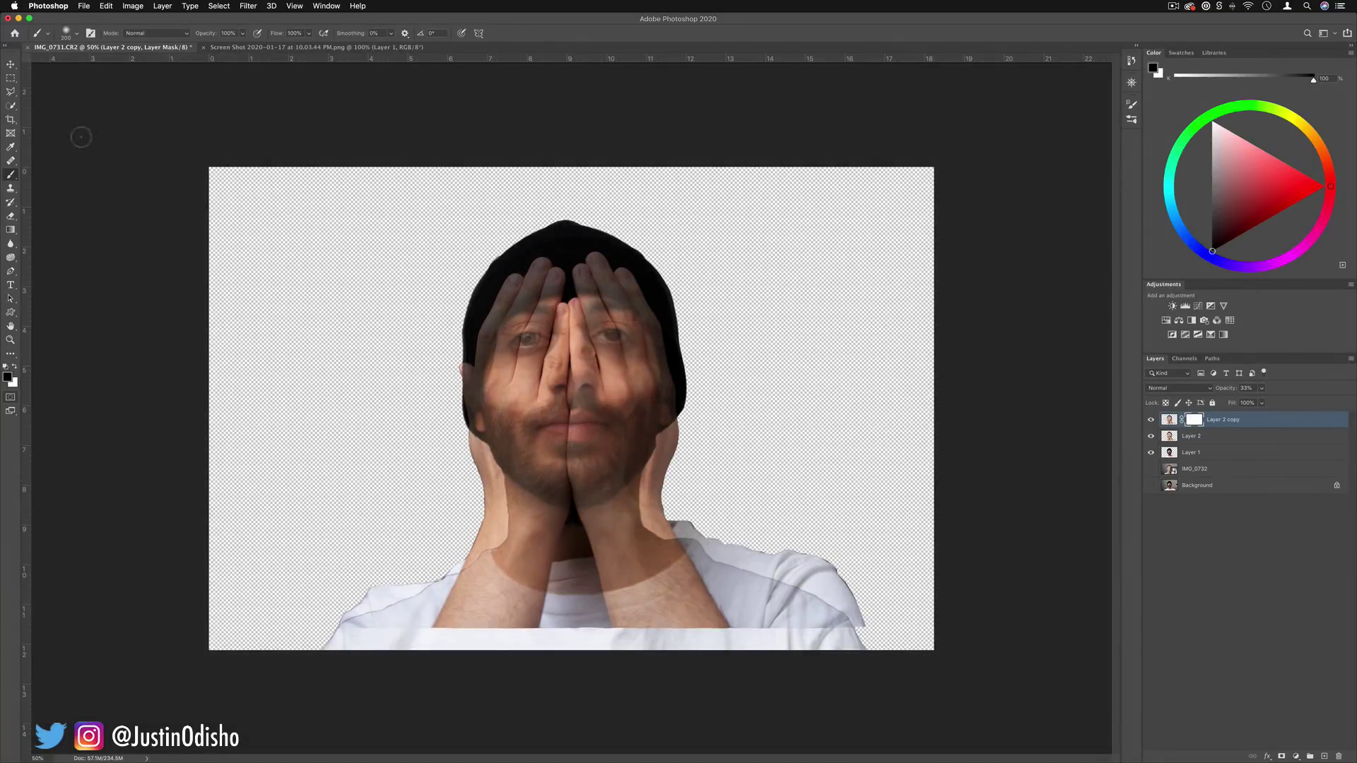
left_click(77, 33)
left_click_drag(110, 66, 111, 65)
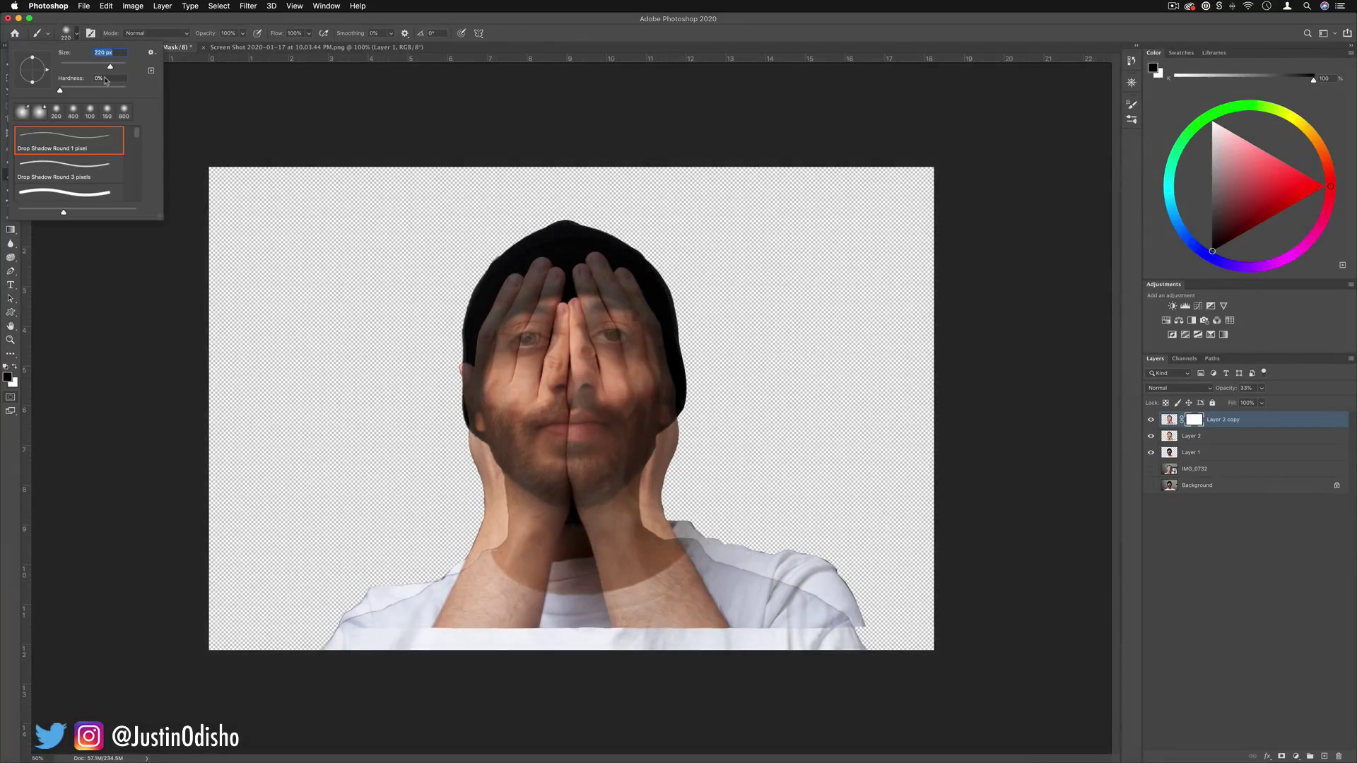
left_click(60, 89)
left_click(76, 36)
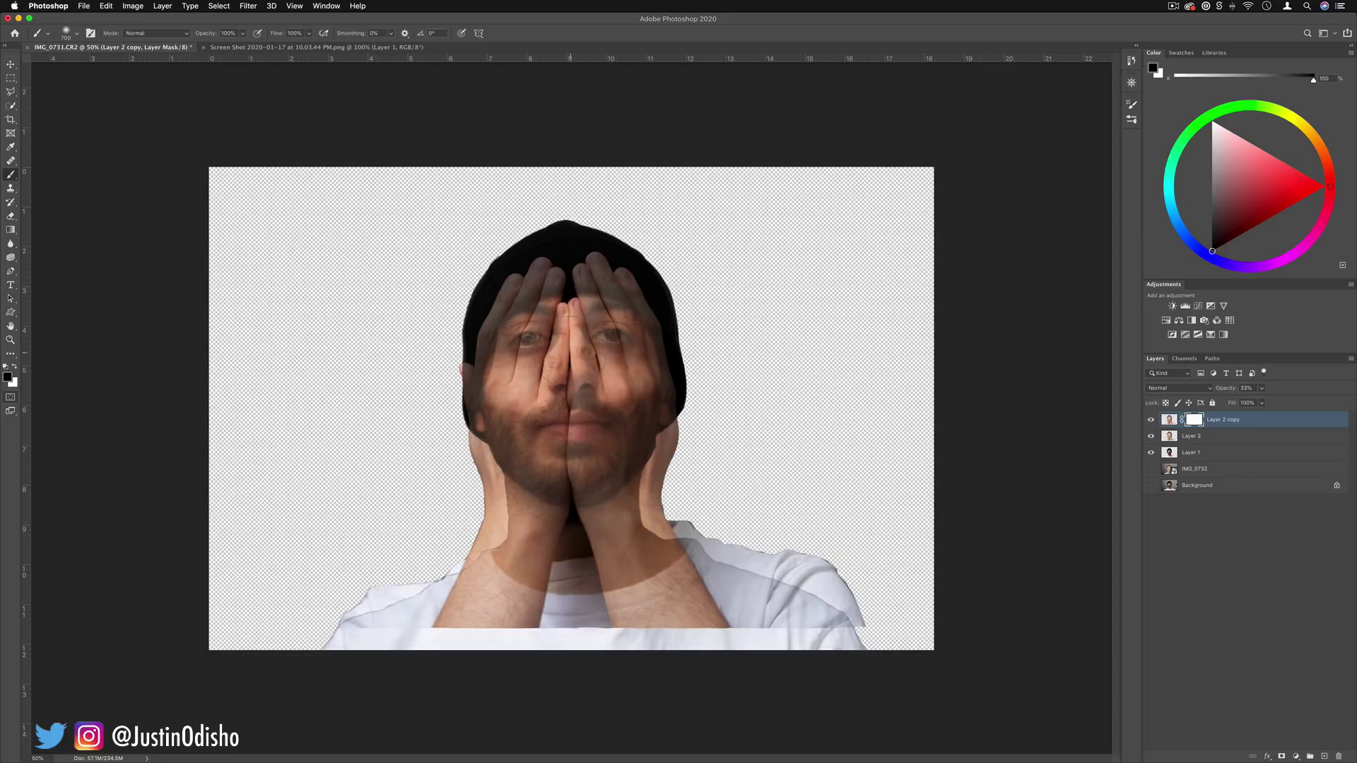
Paint the overlay hand off the left eye and raise Layer 2 copy's fill to full.
key("bracketleft")
key("bracketleft")
key("bracketleft")
key("bracketleft")
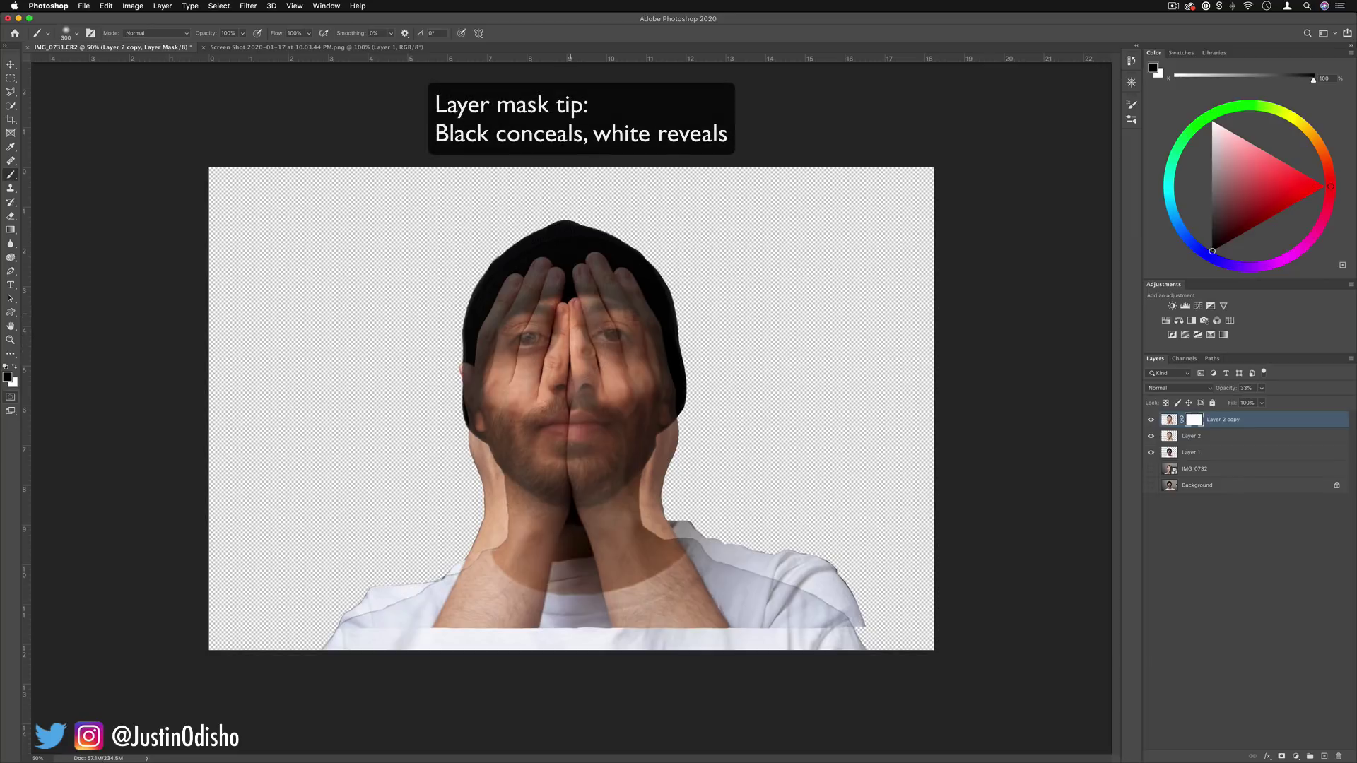
mouse_move(558, 311)
left_mouse_down()
mouse_move(529, 343)
mouse_move(515, 396)
mouse_move(597, 339)
mouse_move(594, 311)
mouse_move(636, 357)
mouse_move(628, 389)
mouse_move(597, 396)
mouse_move(562, 452)
mouse_move(506, 435)
mouse_move(488, 402)
mouse_move(530, 473)
mouse_move(558, 488)
mouse_move(615, 466)
mouse_move(647, 424)
mouse_move(611, 424)
left_mouse_up()
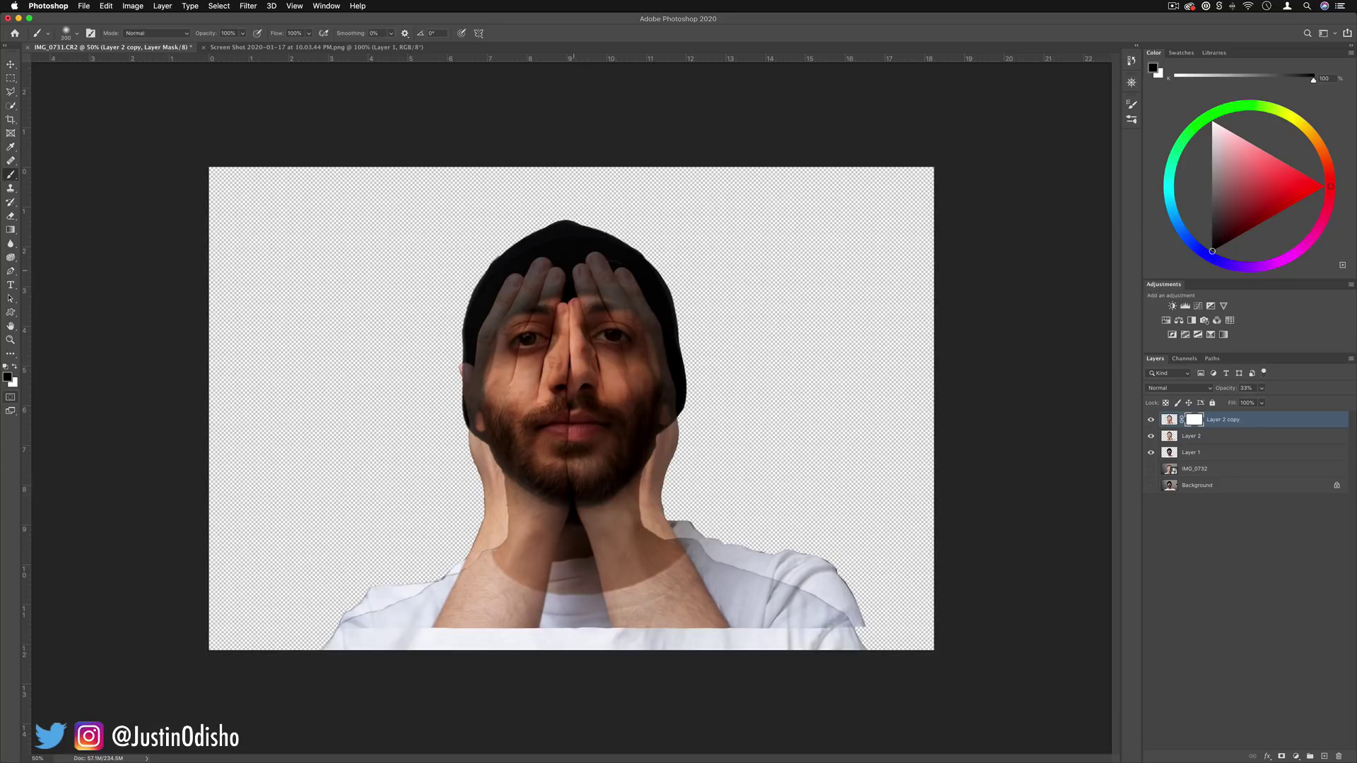
left_click(1254, 403)
left_click_drag(1317, 407, 1319, 408)
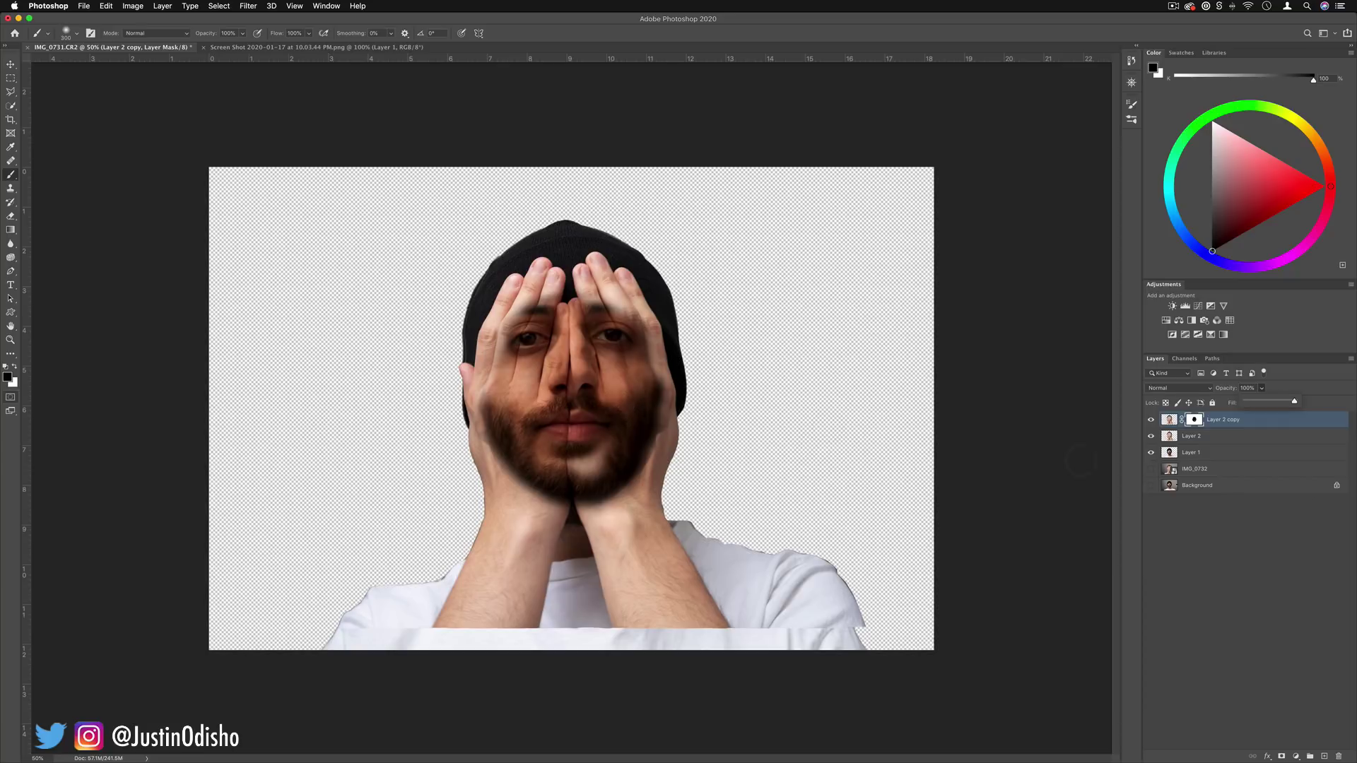
Toggle Layer 2 to compare, then add a Levels 1 adjustment layer.
left_click(1151, 436)
left_click(1152, 436)
left_click(1213, 436)
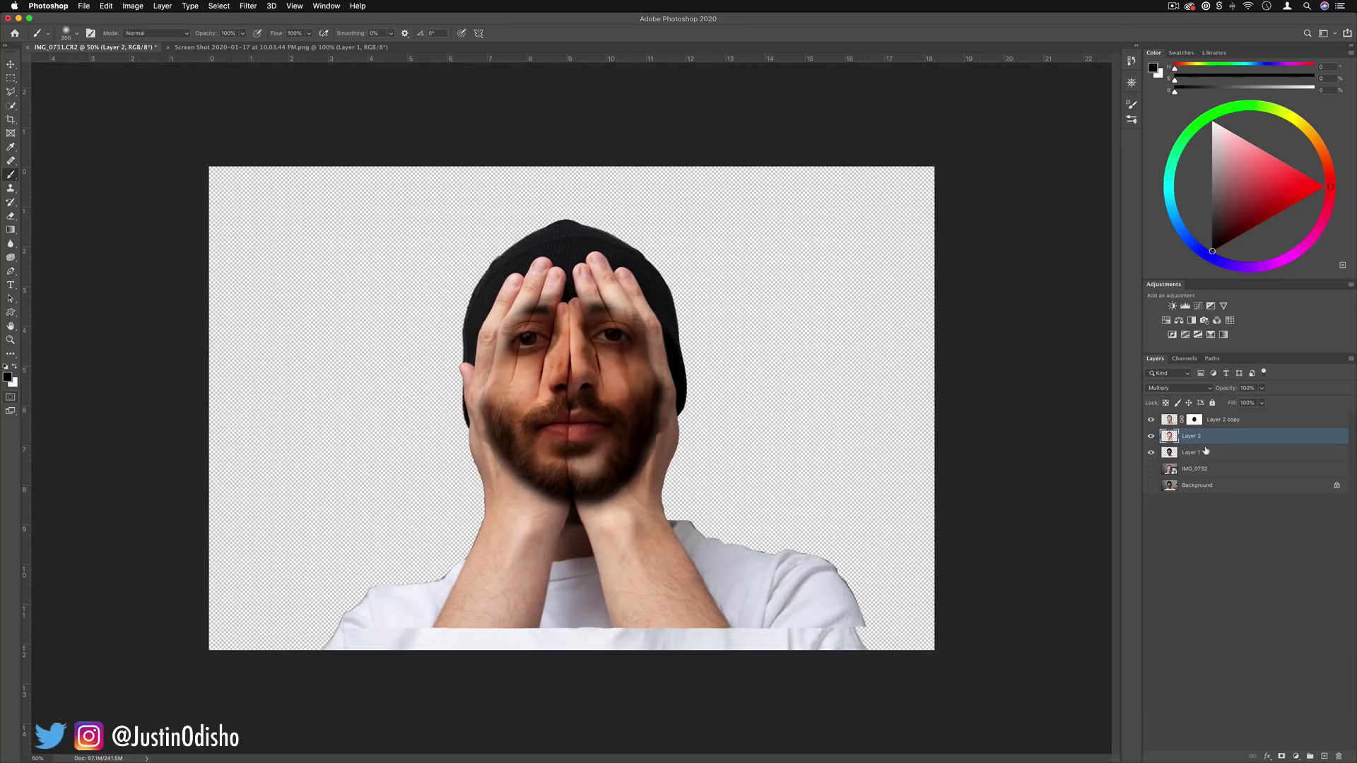
left_click(163, 6)
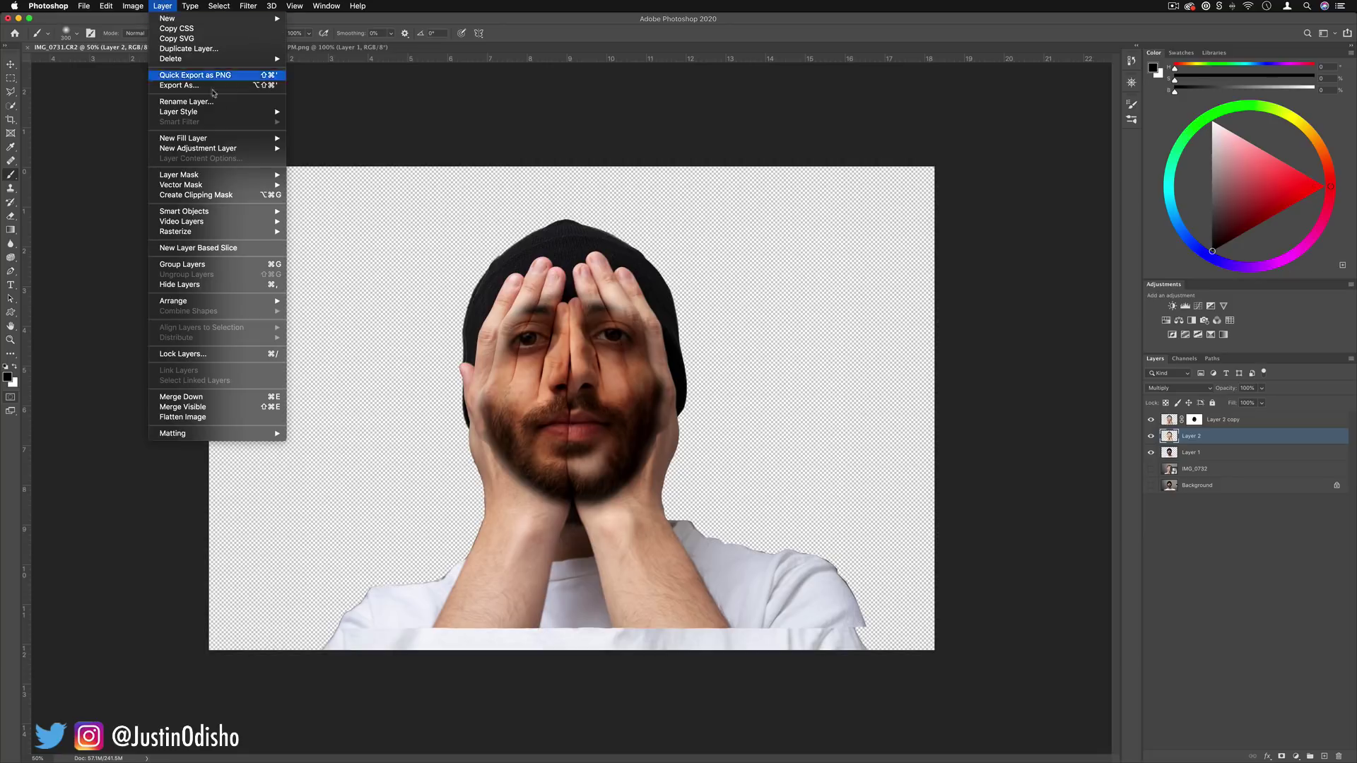
mouse_move(273, 148)
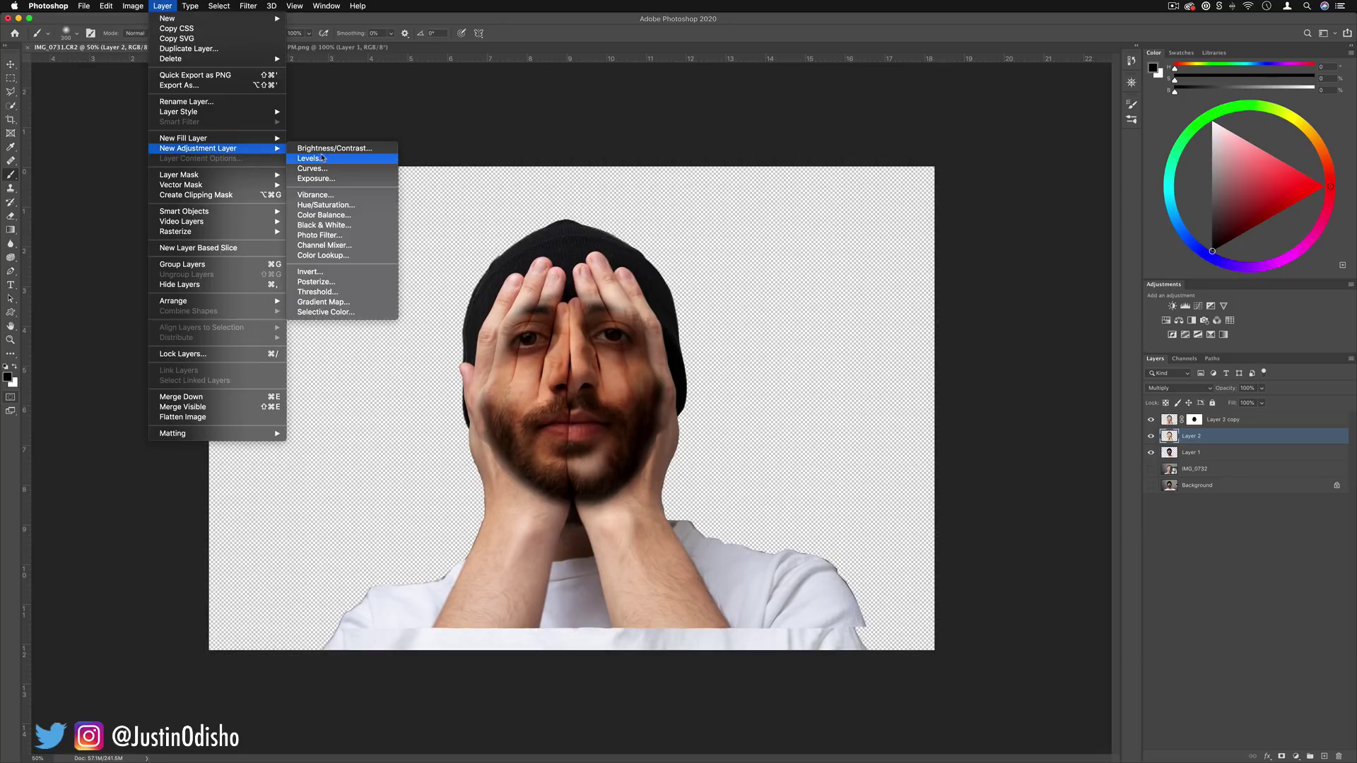
left_click(316, 160)
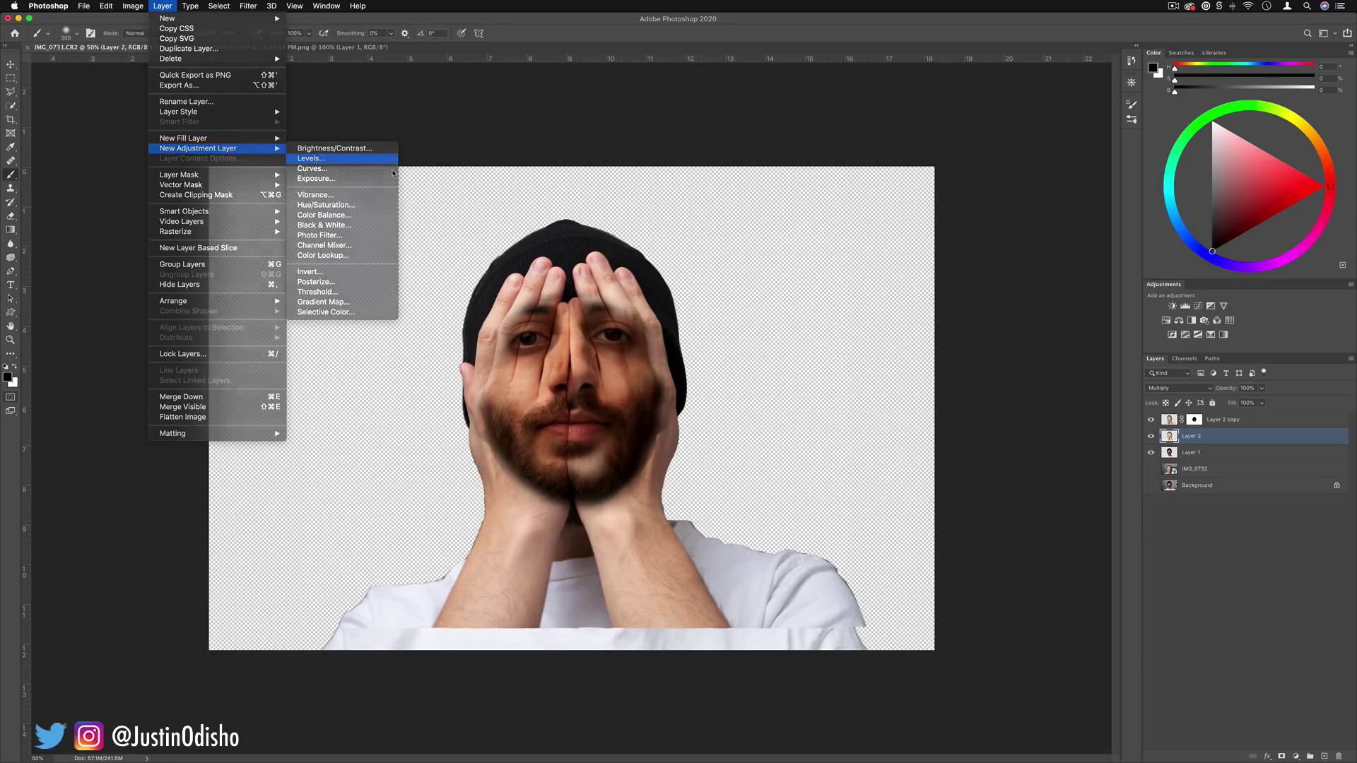
left_click(463, 202)
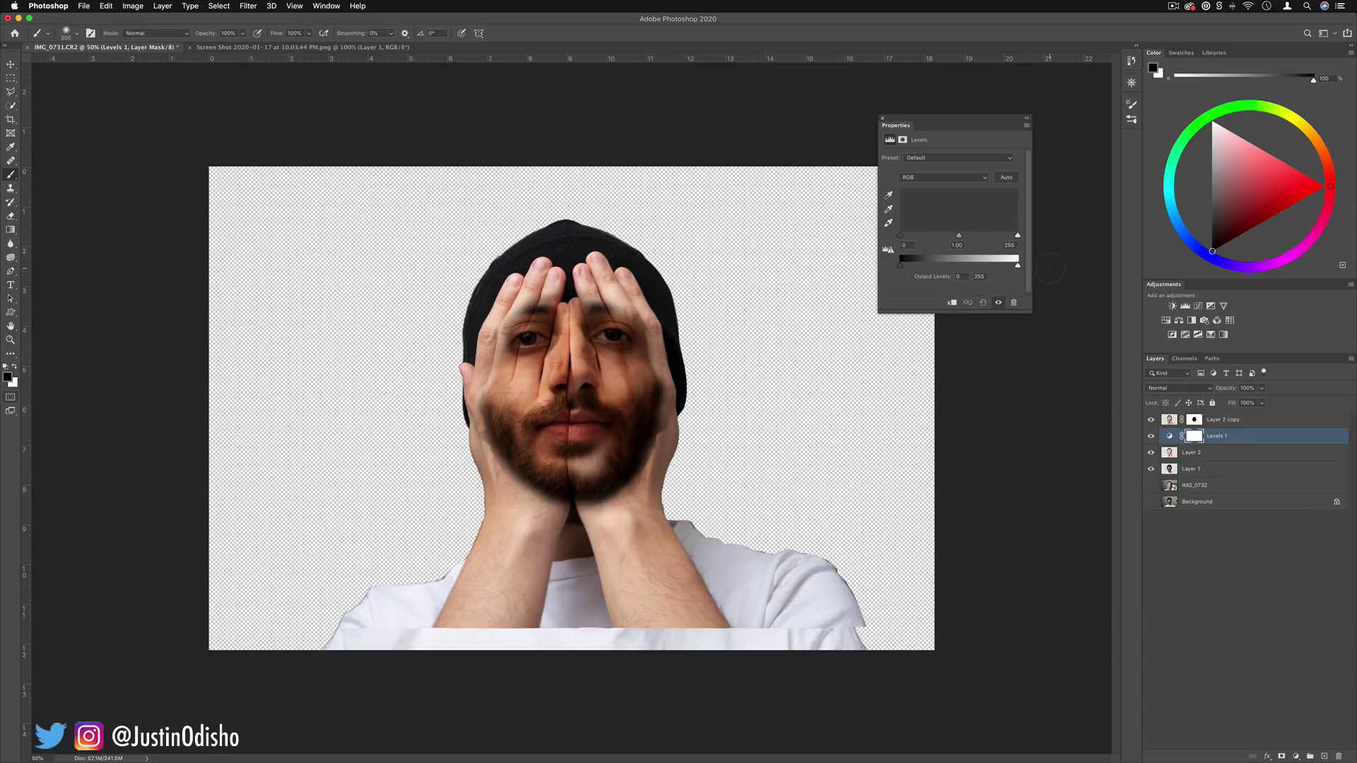
Set Levels midtones to 1.55, black point 11, white point 230, and compare.
mouse_move(960, 236)
left_mouse_down()
mouse_move(975, 238)
mouse_move(941, 237)
left_mouse_up()
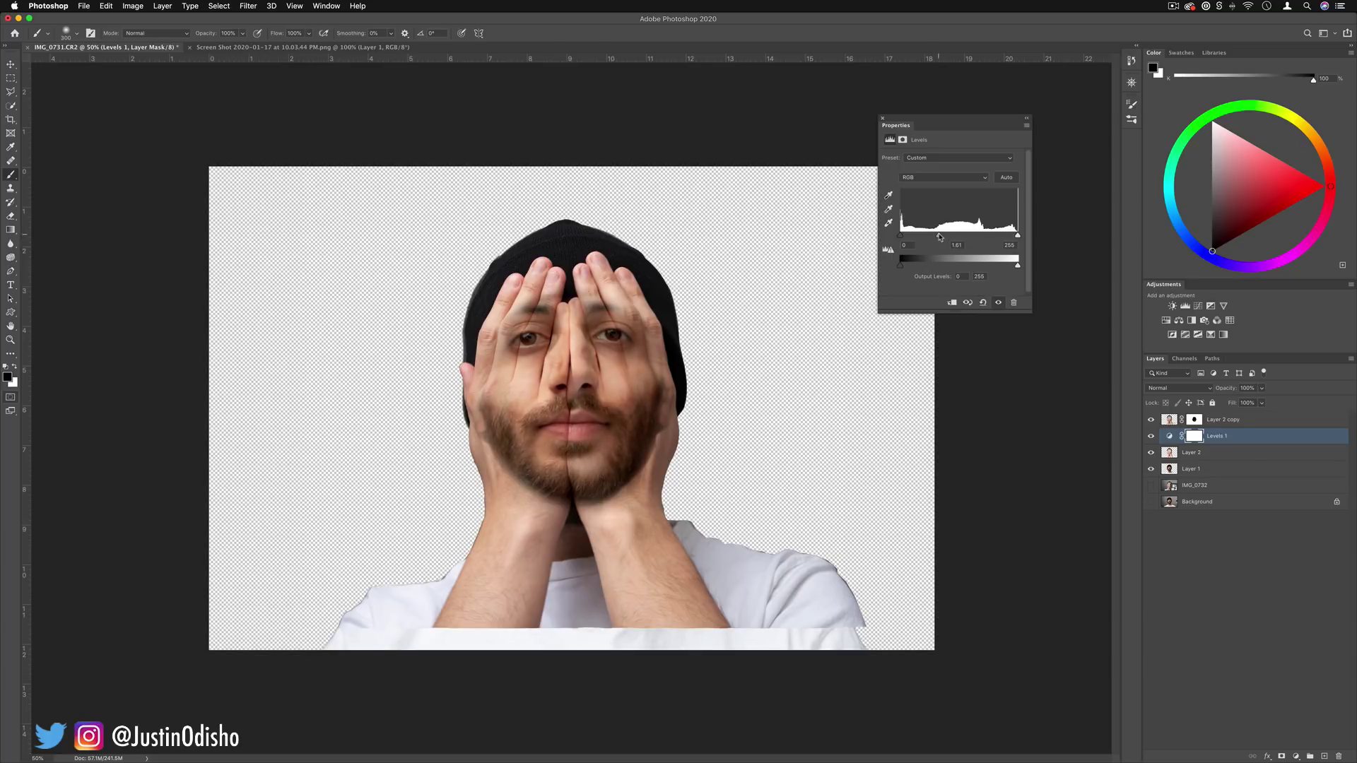
left_click_drag(1016, 239, 1005, 238)
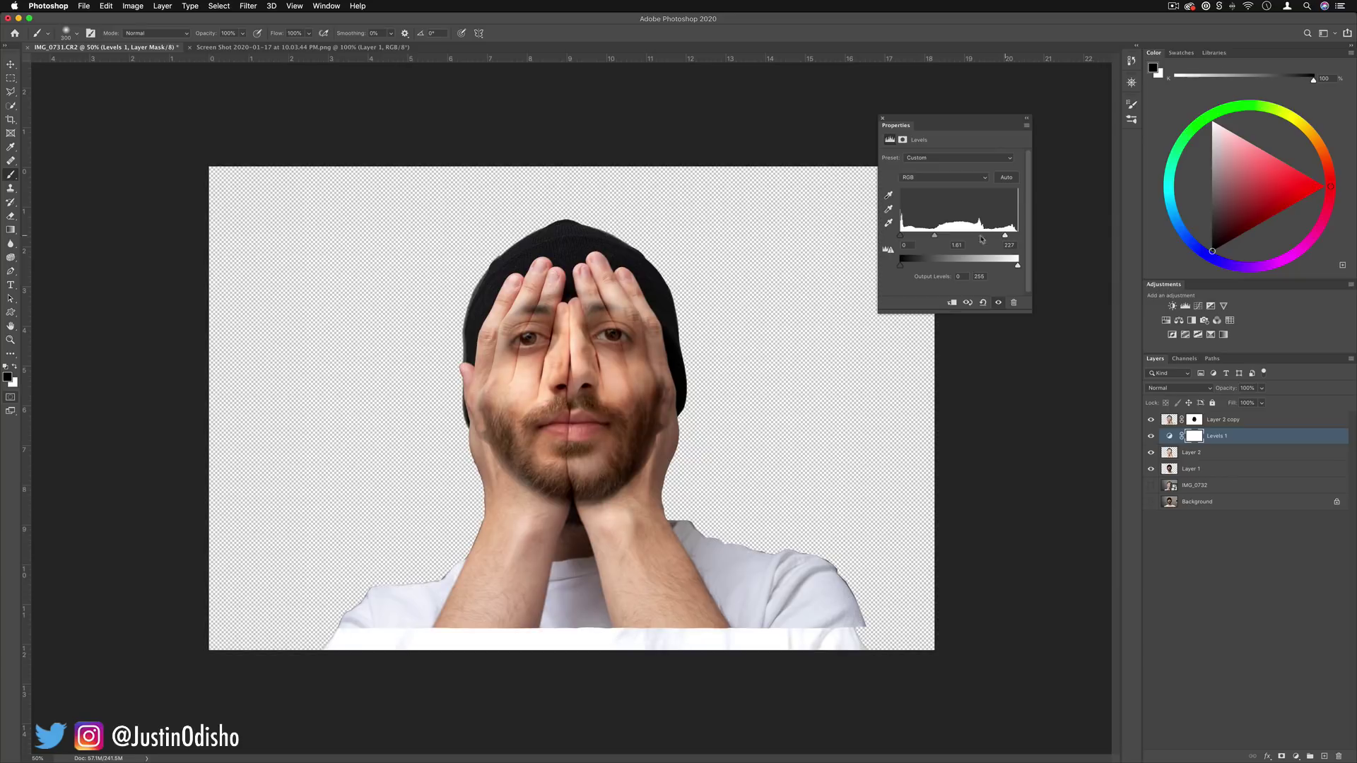
left_click_drag(901, 237, 899, 237)
left_click_drag(1006, 237, 1007, 238)
left_click(1150, 437)
left_click(1150, 437)
Close the Levels properties and target the Layer 2 copy's mask with white foreground.
left_click(882, 118)
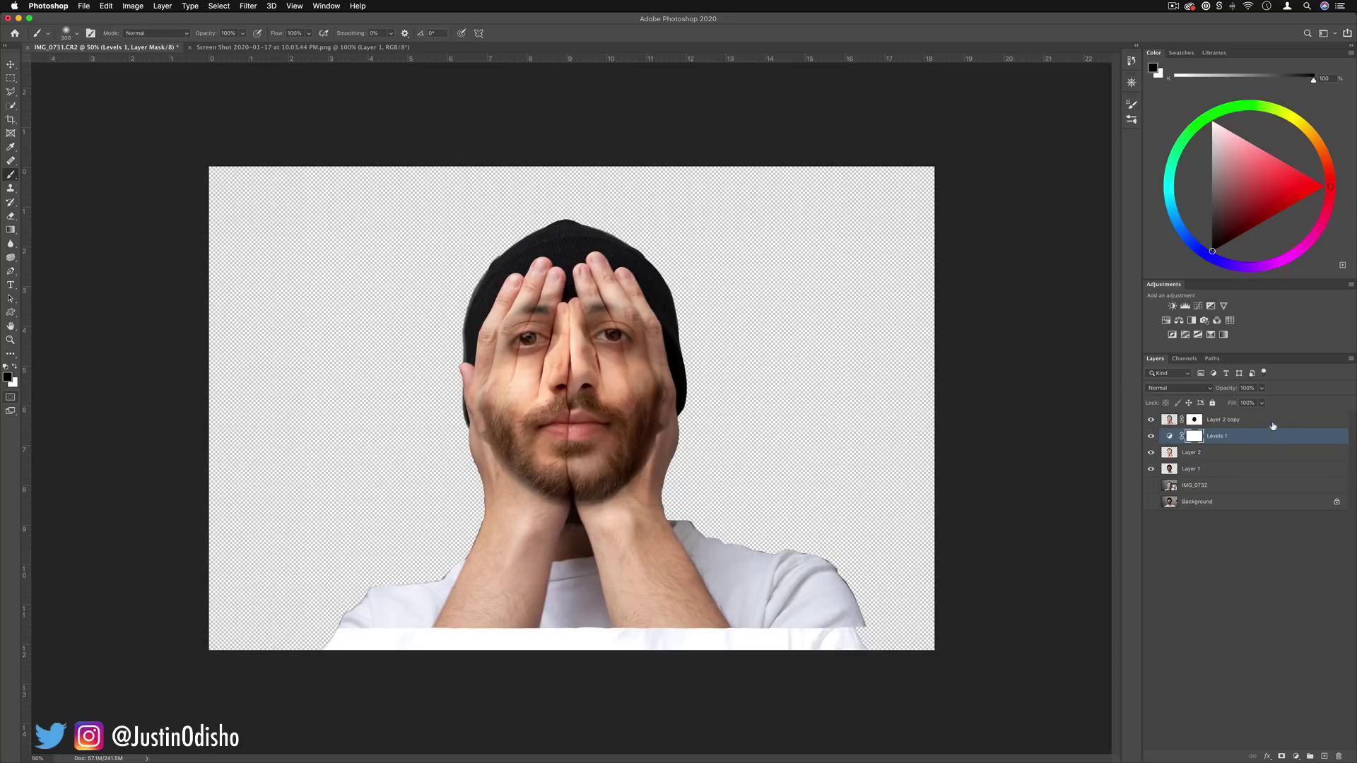
left_click(1269, 423)
left_click(1193, 422)
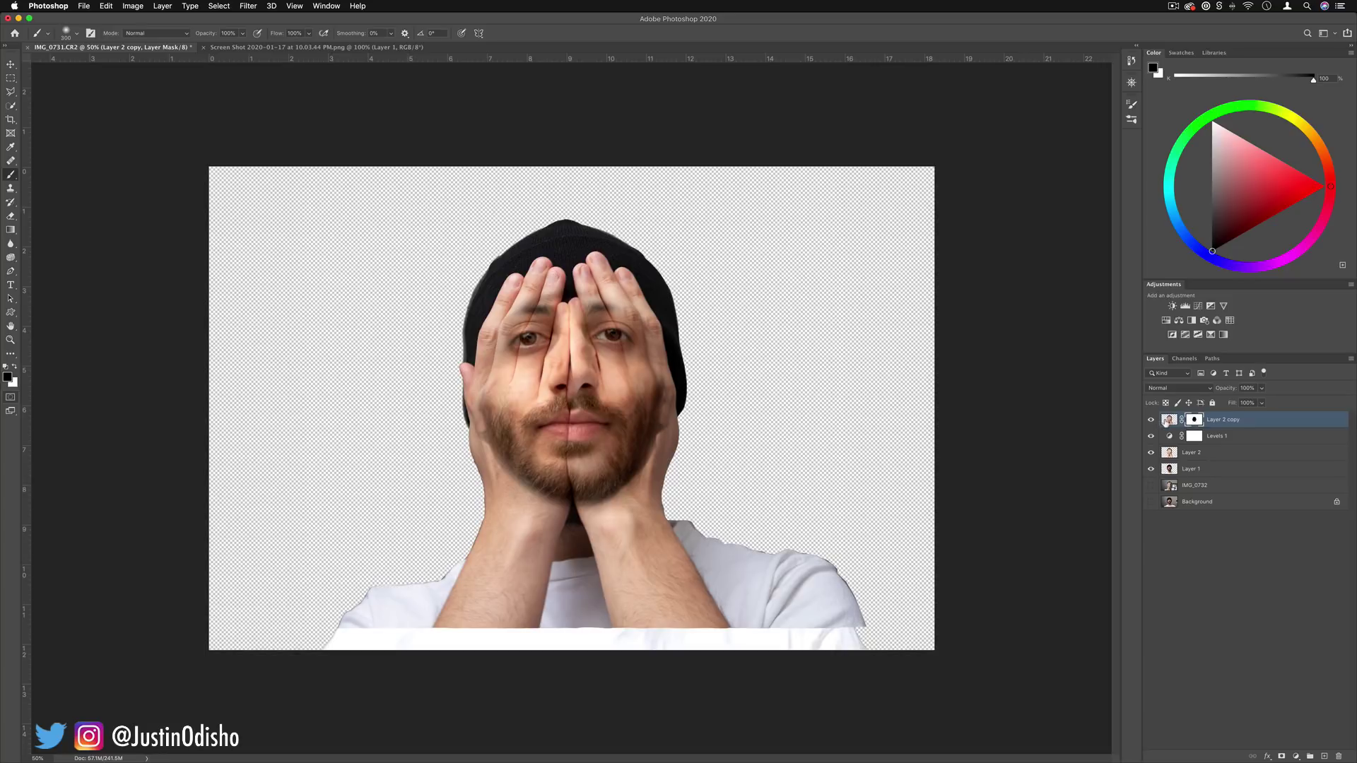
left_click(15, 368)
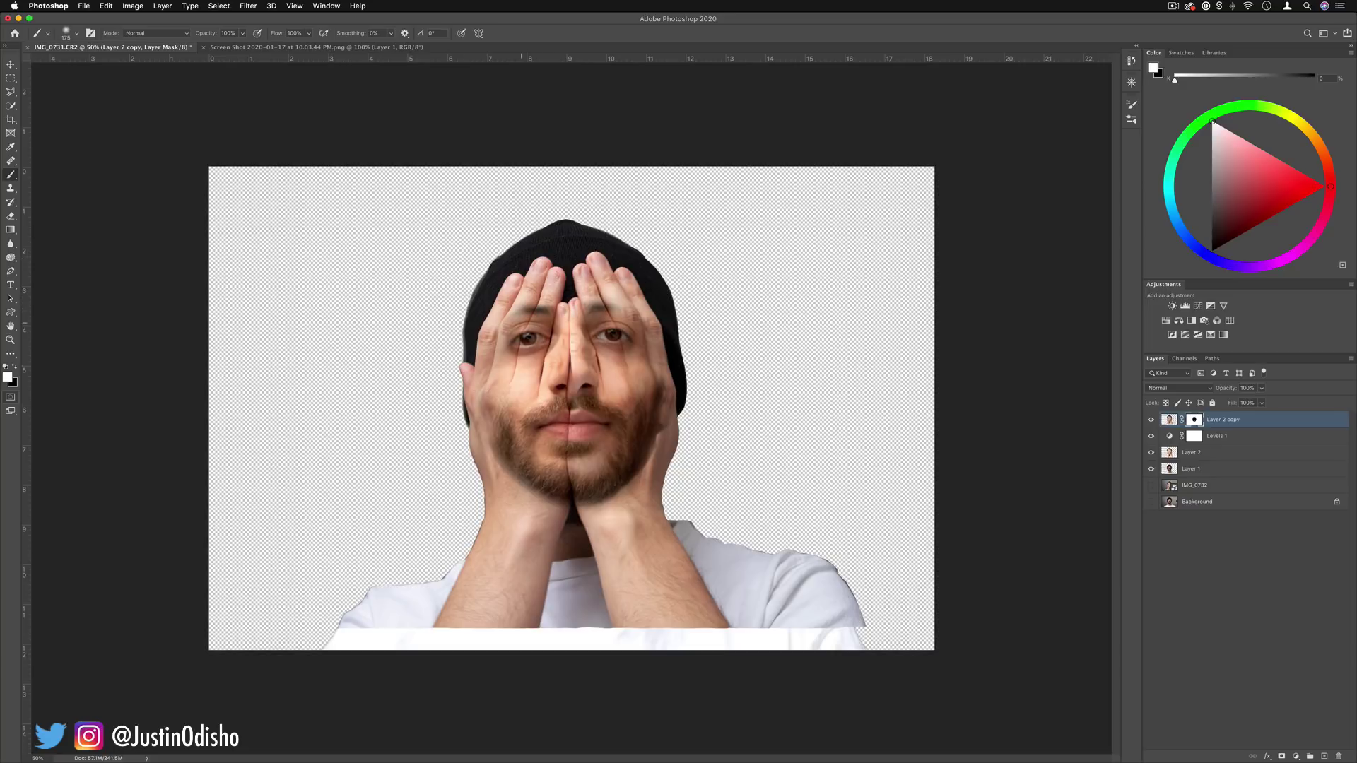
left_click(1169, 420)
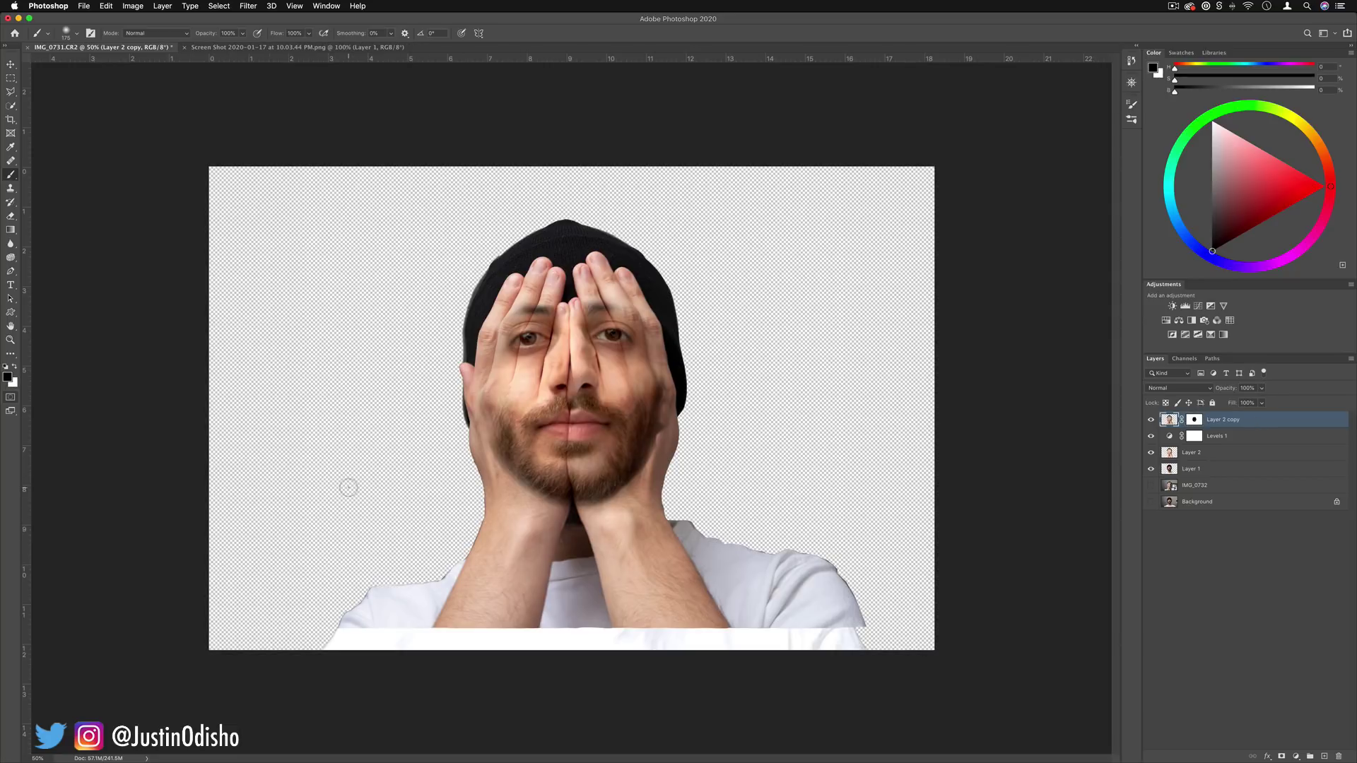
With an 800 px black brush, paint the lower-left arm out of the mask.
key("bracketright")
key("bracketright")
key("bracketright")
key("bracketright")
key("bracketright")
key("bracketright")
key("bracketright")
key("bracketright")
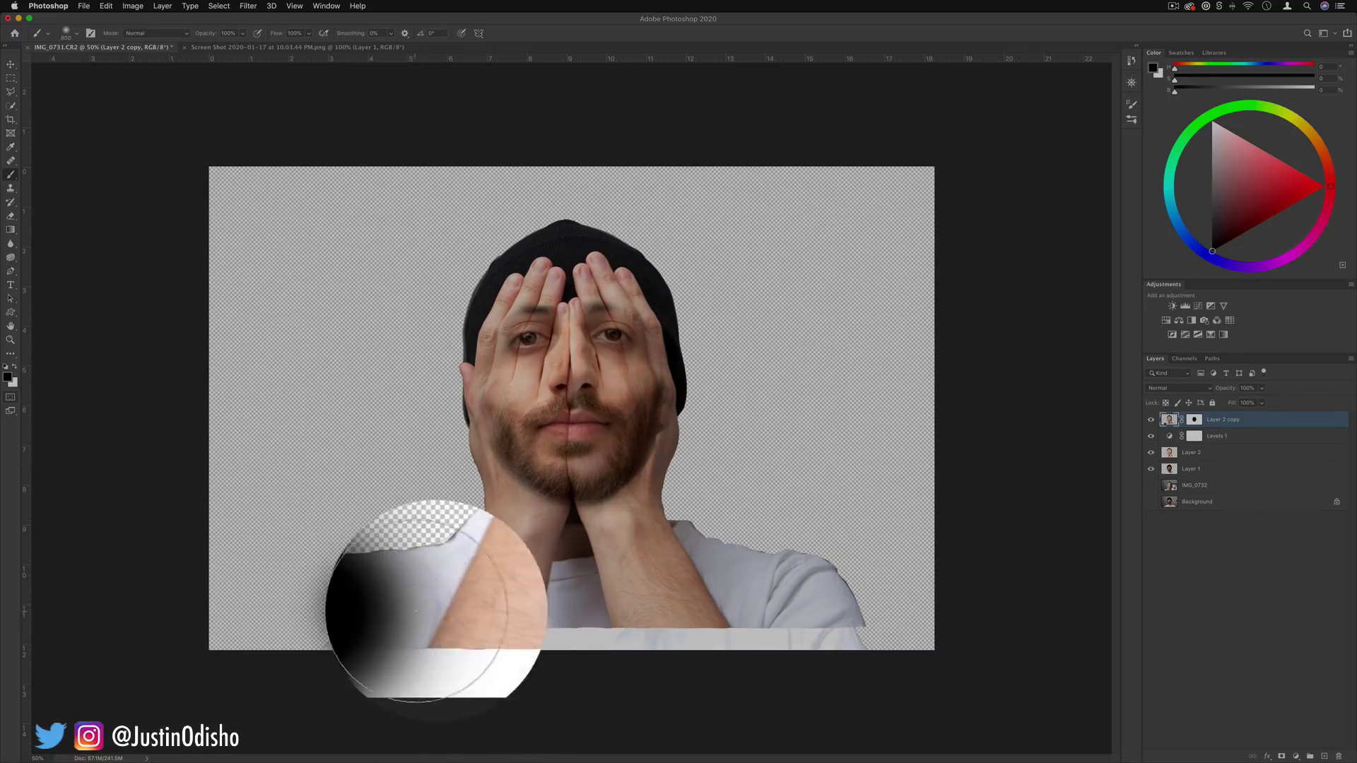
left_click(1193, 420)
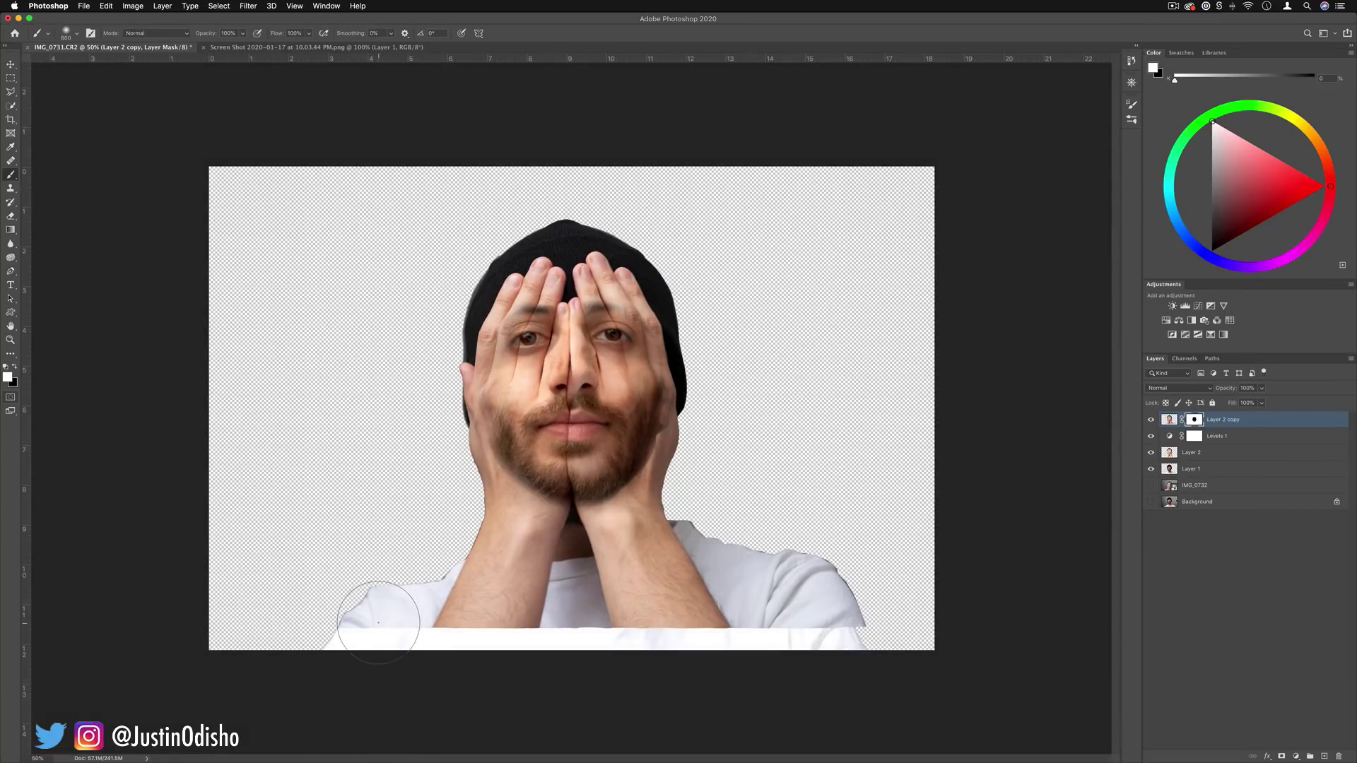
left_click(13, 367)
mouse_move(371, 604)
left_mouse_down()
mouse_move(461, 629)
mouse_move(537, 604)
mouse_move(488, 597)
mouse_move(634, 621)
mouse_move(749, 586)
mouse_move(834, 608)
mouse_move(841, 636)
mouse_move(781, 606)
left_mouse_up()
Shrink the brush to 400 and give Layer 2 a Reveal All layer mask.
key("bracketleft")
key("bracketleft")
key("bracketleft")
key("bracketleft")
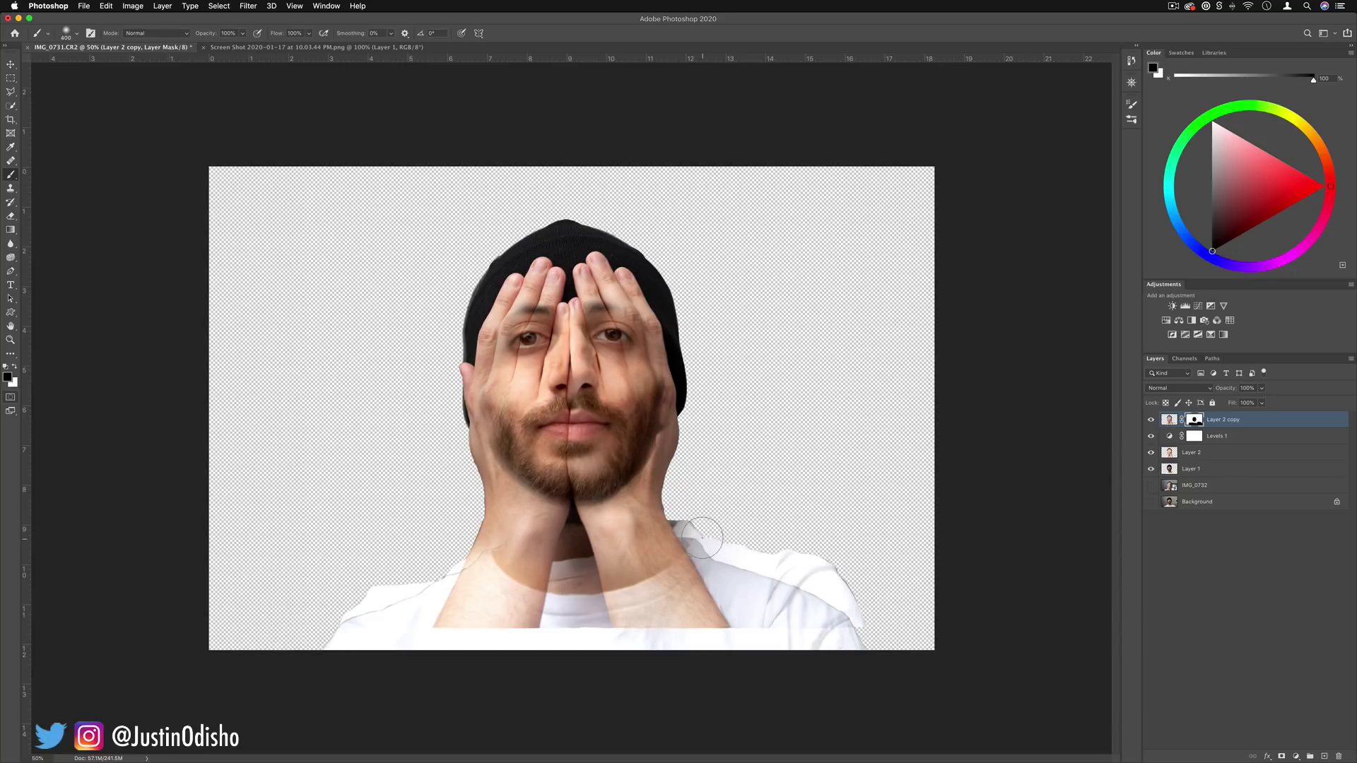
left_click(1161, 455)
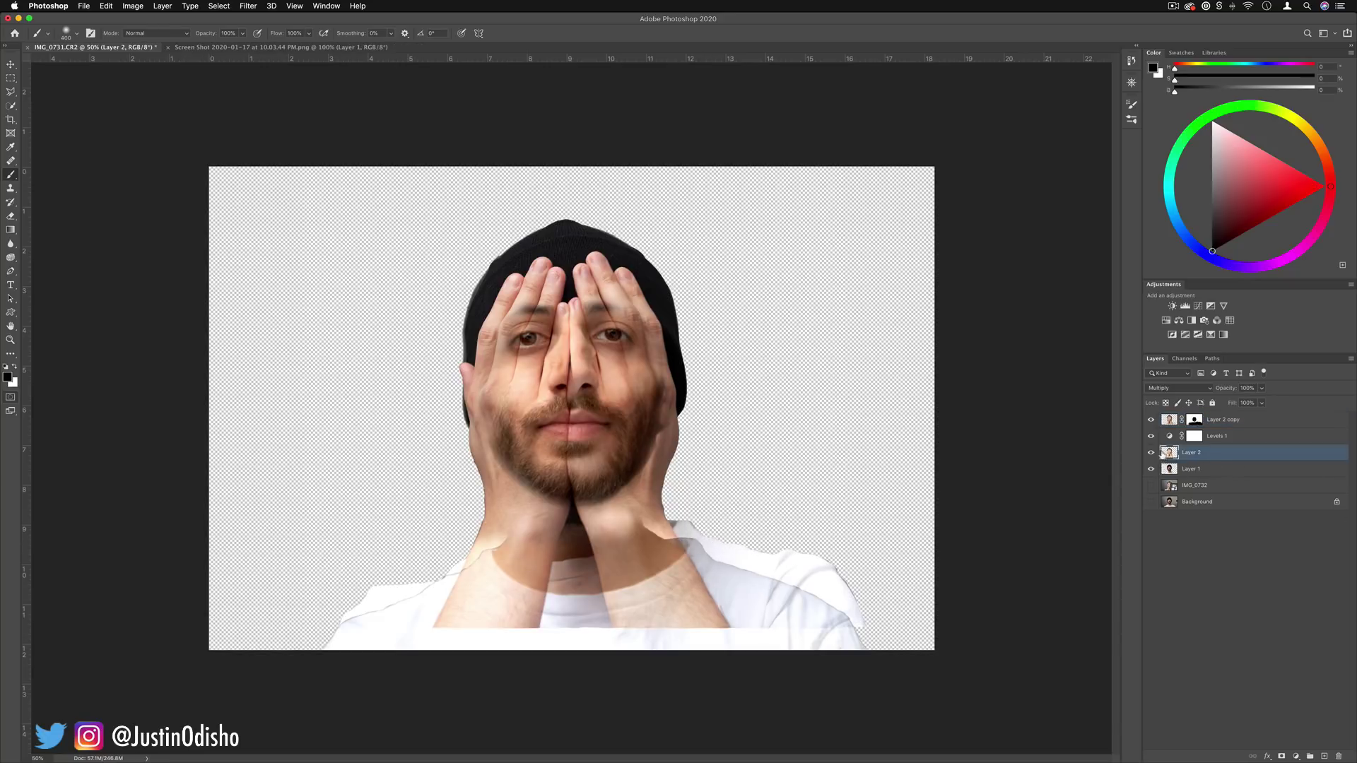
left_click(162, 5)
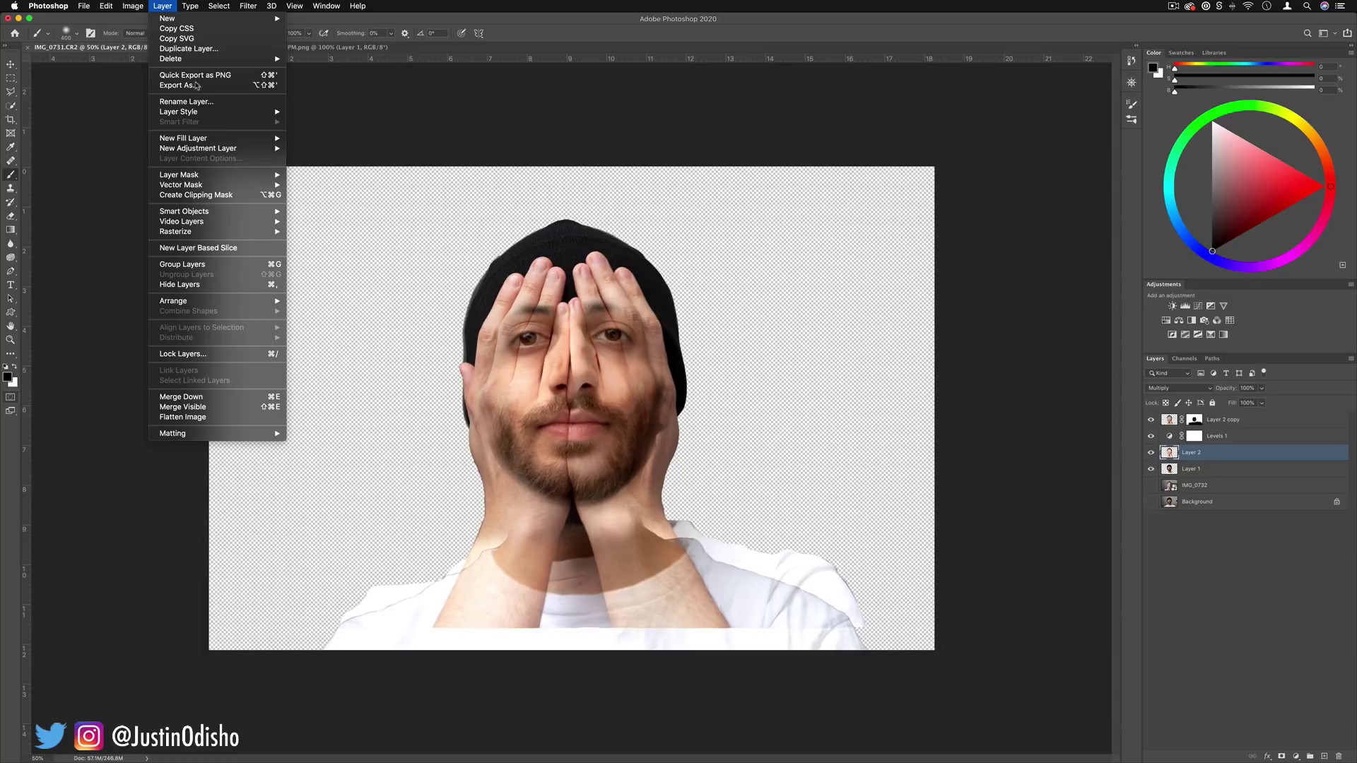
mouse_move(219, 175)
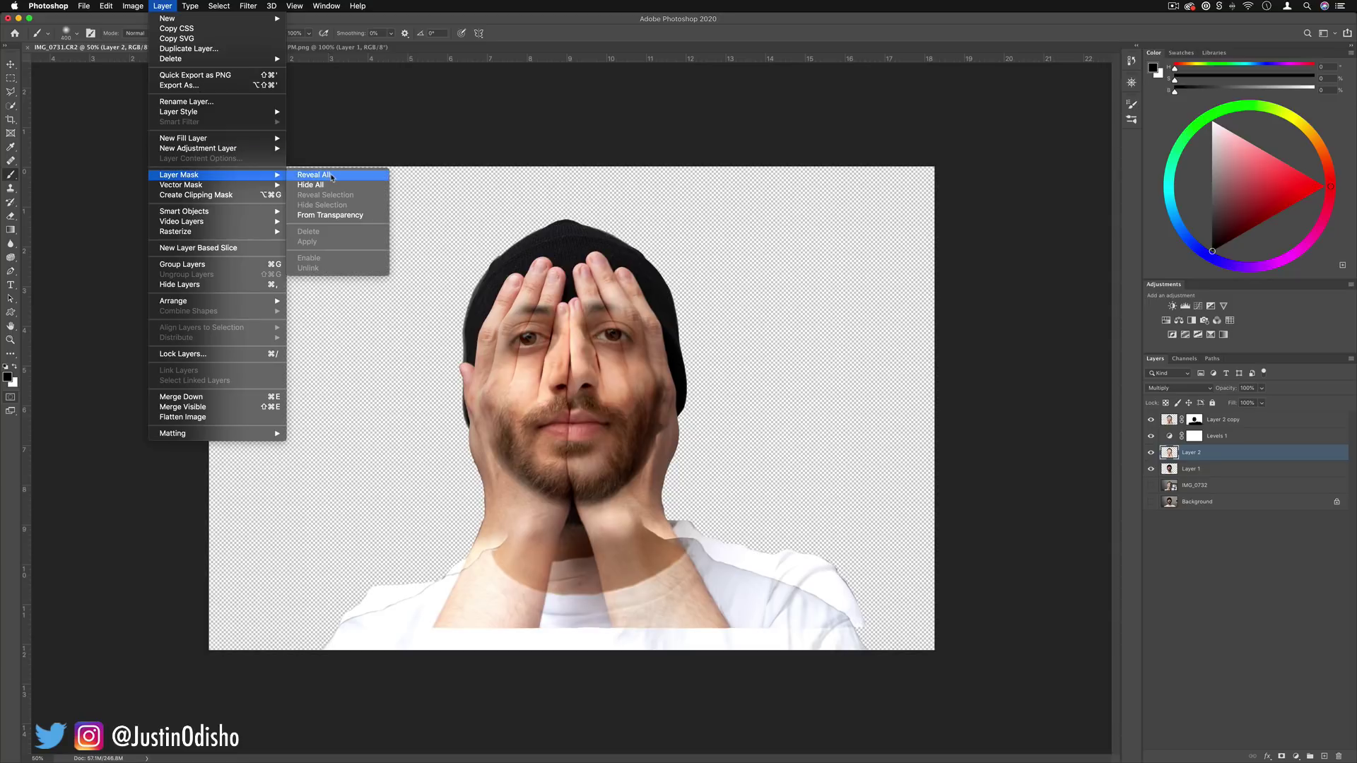
left_click(331, 176)
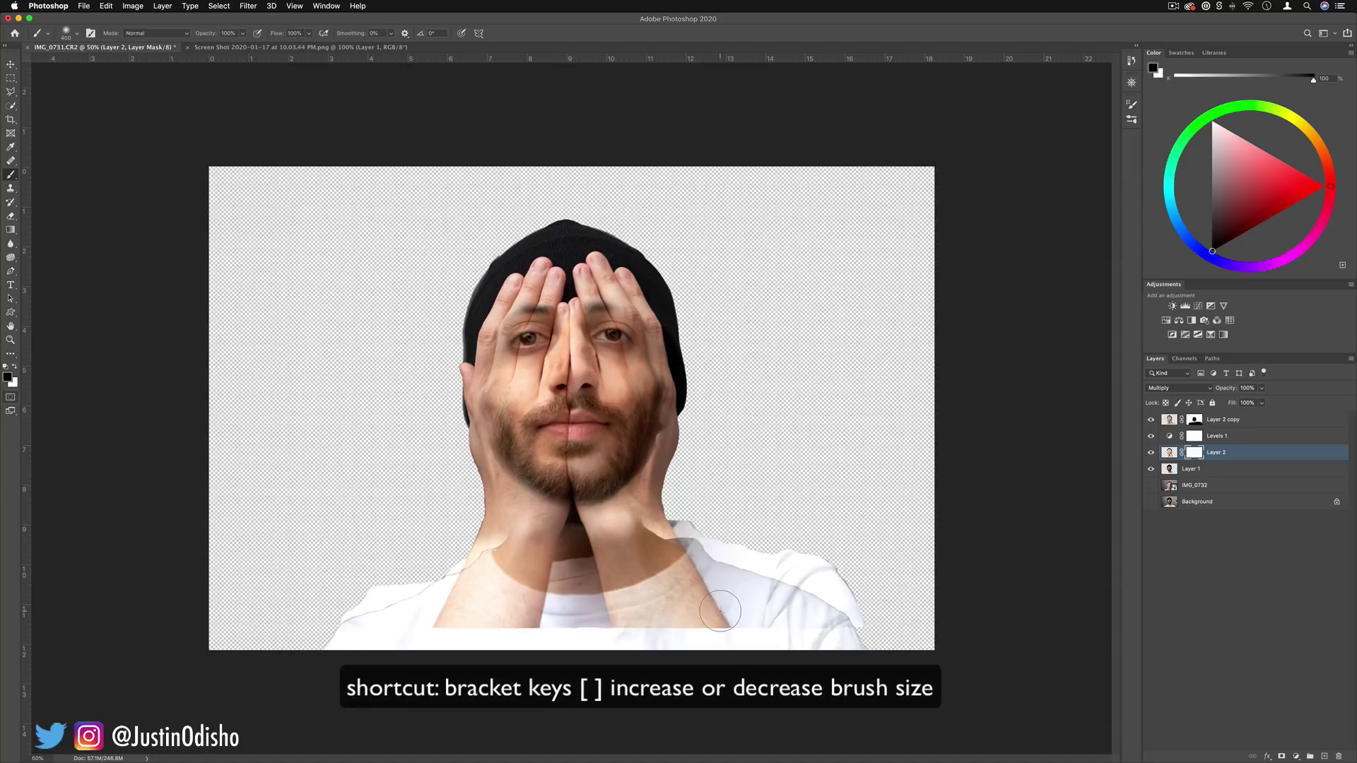
Paint the lower forearms and left shoulder out of Layer 2's mask, then hide Layer 1.
key("bracketright")
key("bracketright")
key("bracketright")
key("bracketright")
key("bracketright")
left_click_drag(777, 601, 816, 580)
key("super+z")
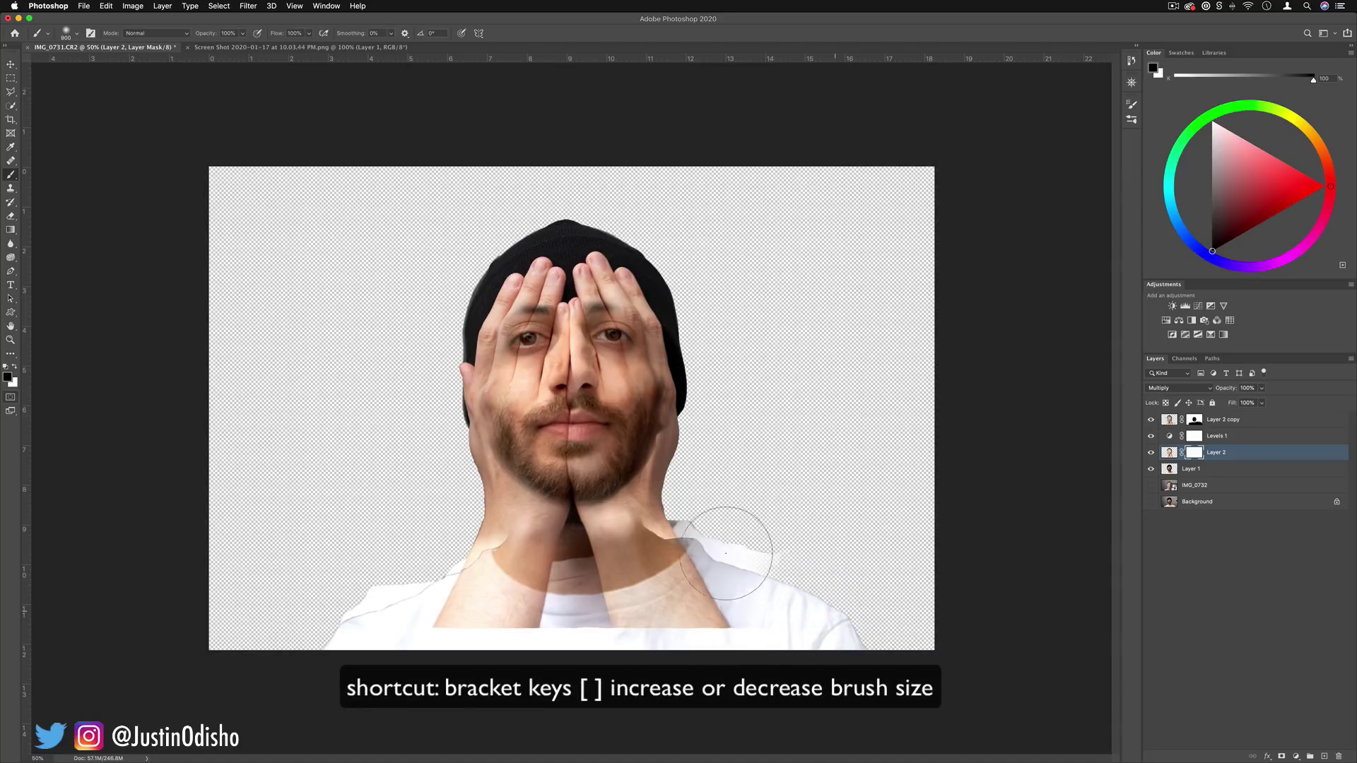
left_click_drag(670, 622, 408, 606)
key("bracketleft")
key("bracketleft")
key("bracketleft")
mouse_move(488, 587)
left_mouse_down()
mouse_move(348, 613)
mouse_move(419, 566)
mouse_move(444, 567)
mouse_move(479, 524)
left_mouse_up()
left_click(1151, 470)
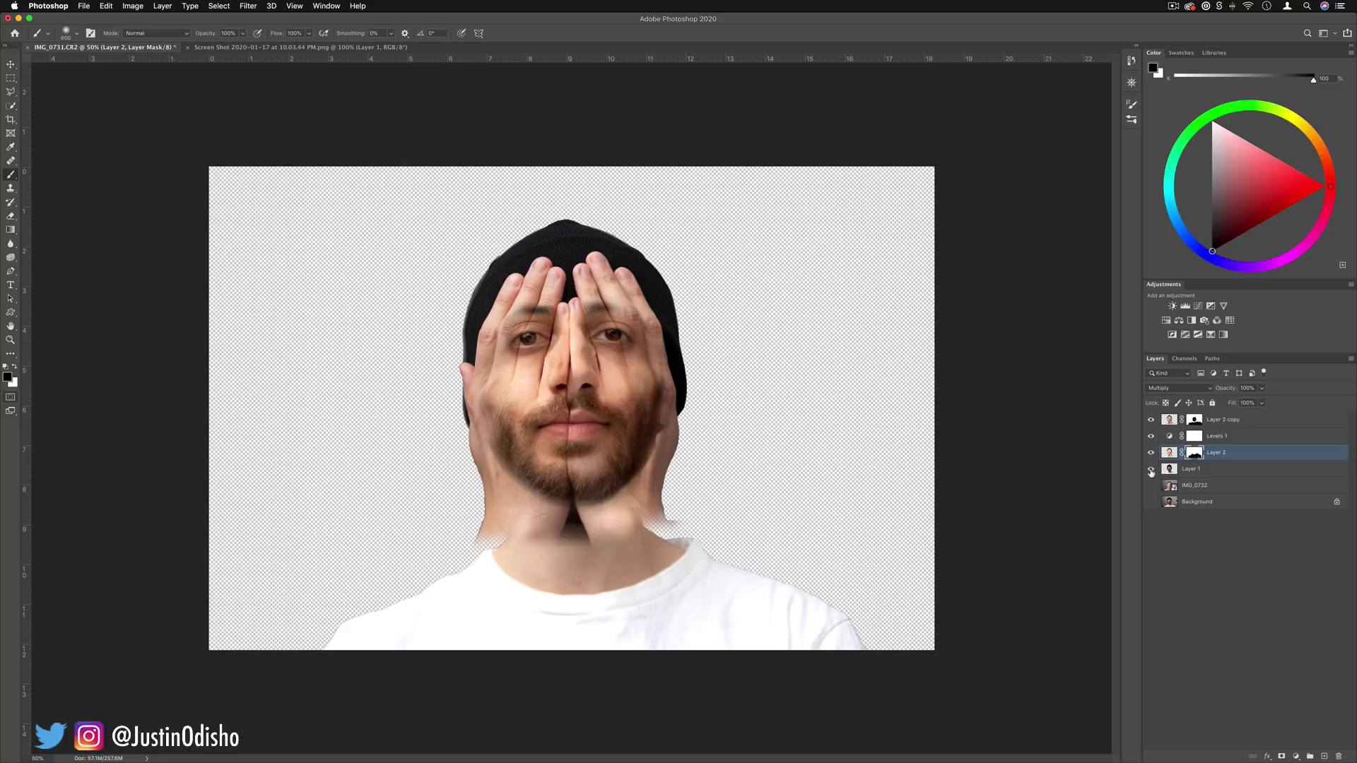
Compare the neck area by soloing Layer 1 and toggling Layer 2 and Layer 2 copy visibility.
left_click(1151, 470, "alt")
left_click(1151, 469, "alt")
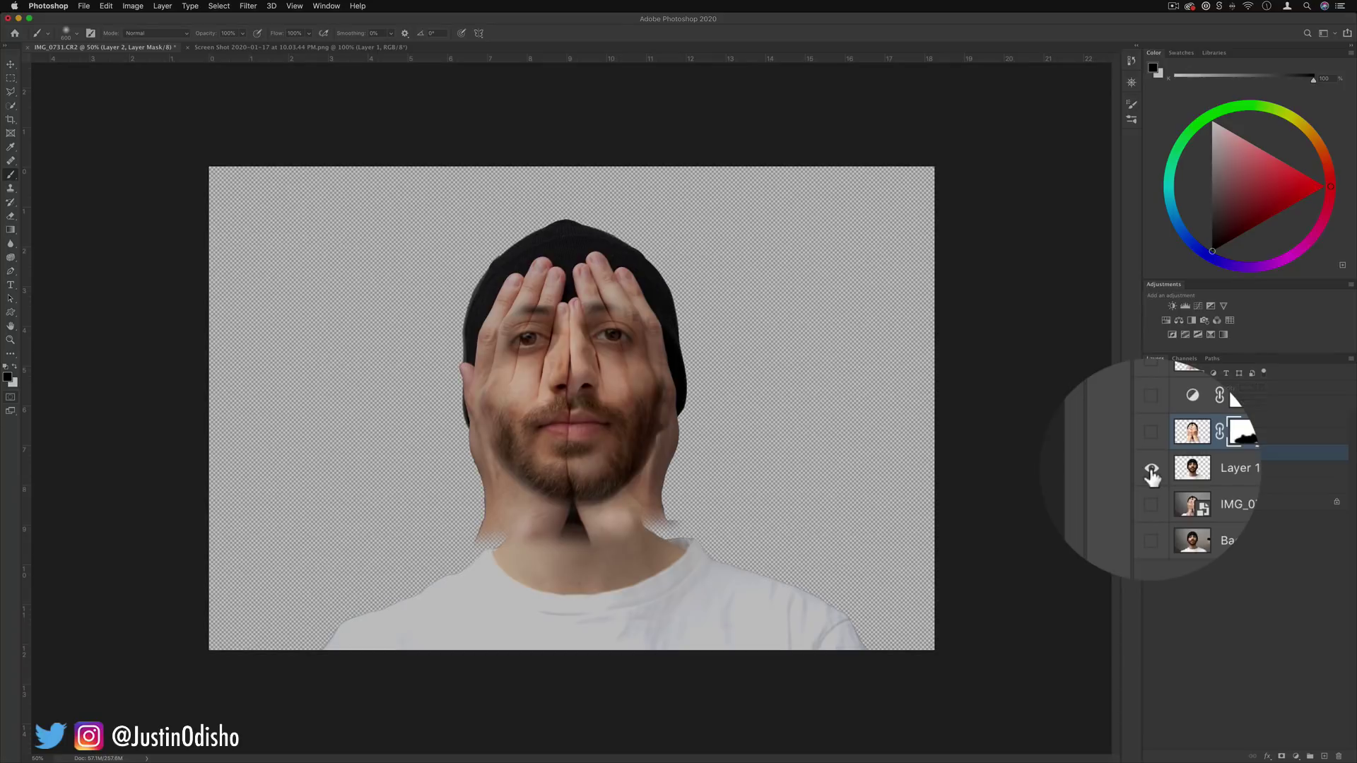
left_click(1151, 470, "alt")
left_click(1151, 470, "alt")
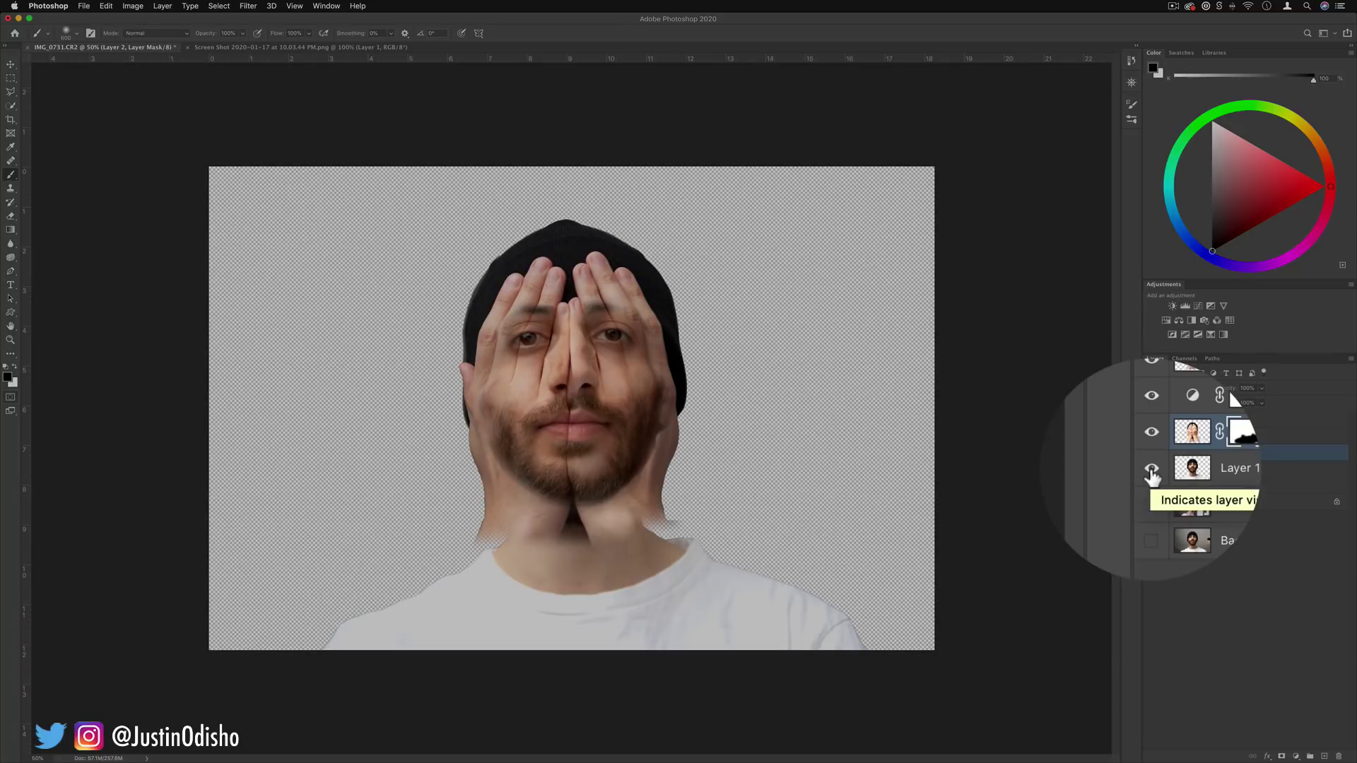
left_click(1151, 470, "alt")
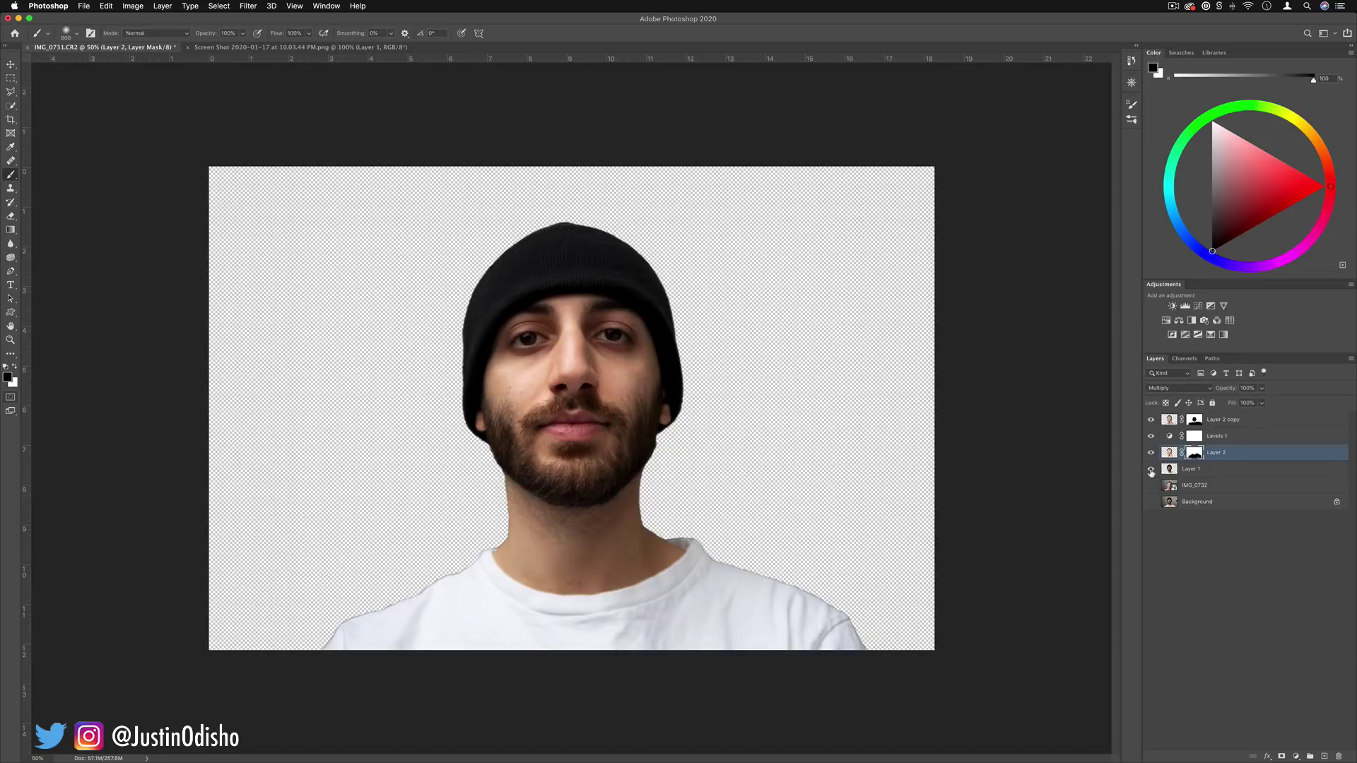
left_click(1151, 470, "alt")
left_click(1152, 453)
left_click(1152, 453)
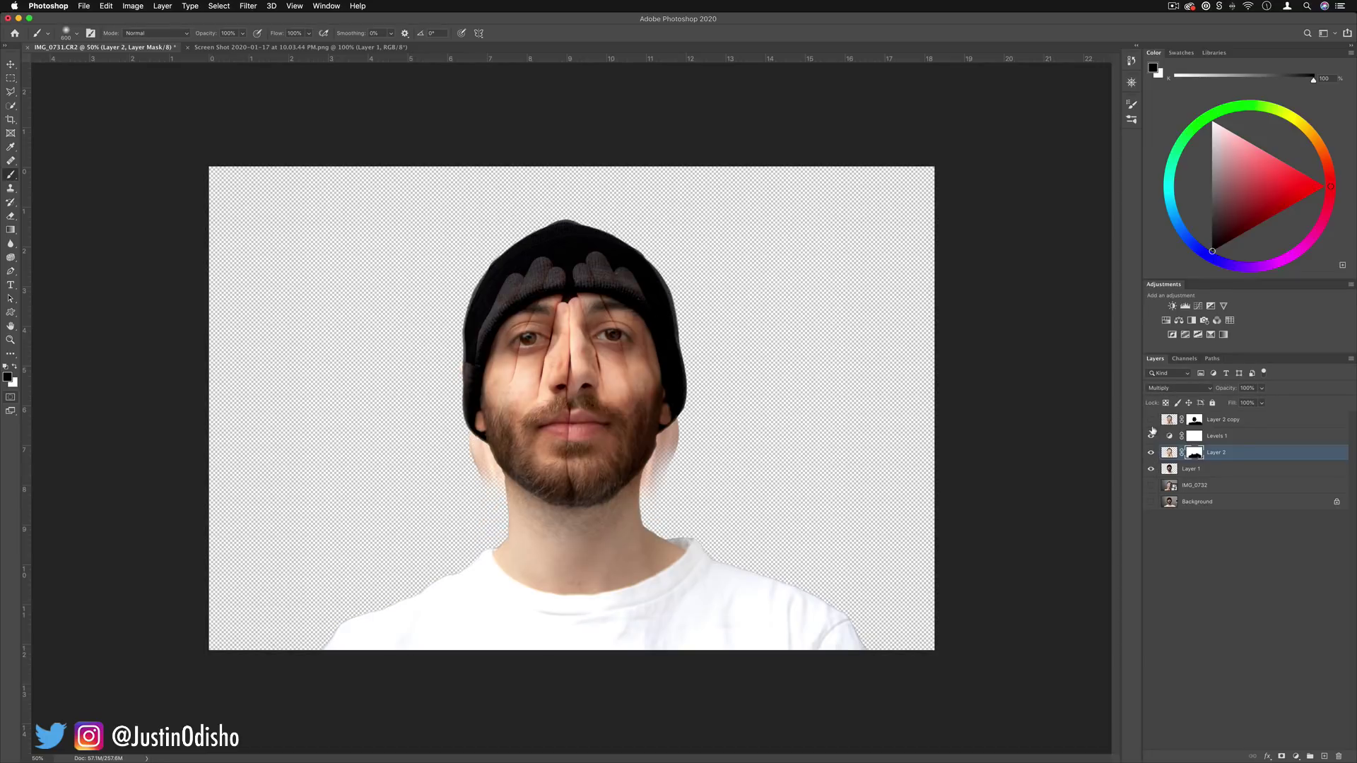
left_click(1151, 420)
left_click(1151, 420)
Shrink the brush to 250 and turn Layer 2 copy back on with its mask targeted.
key("bracketleft")
key("bracketleft")
key("bracketleft")
key("bracketleft")
key("bracketleft")
key("bracketleft")
key("bracketleft")
key("bracketleft")
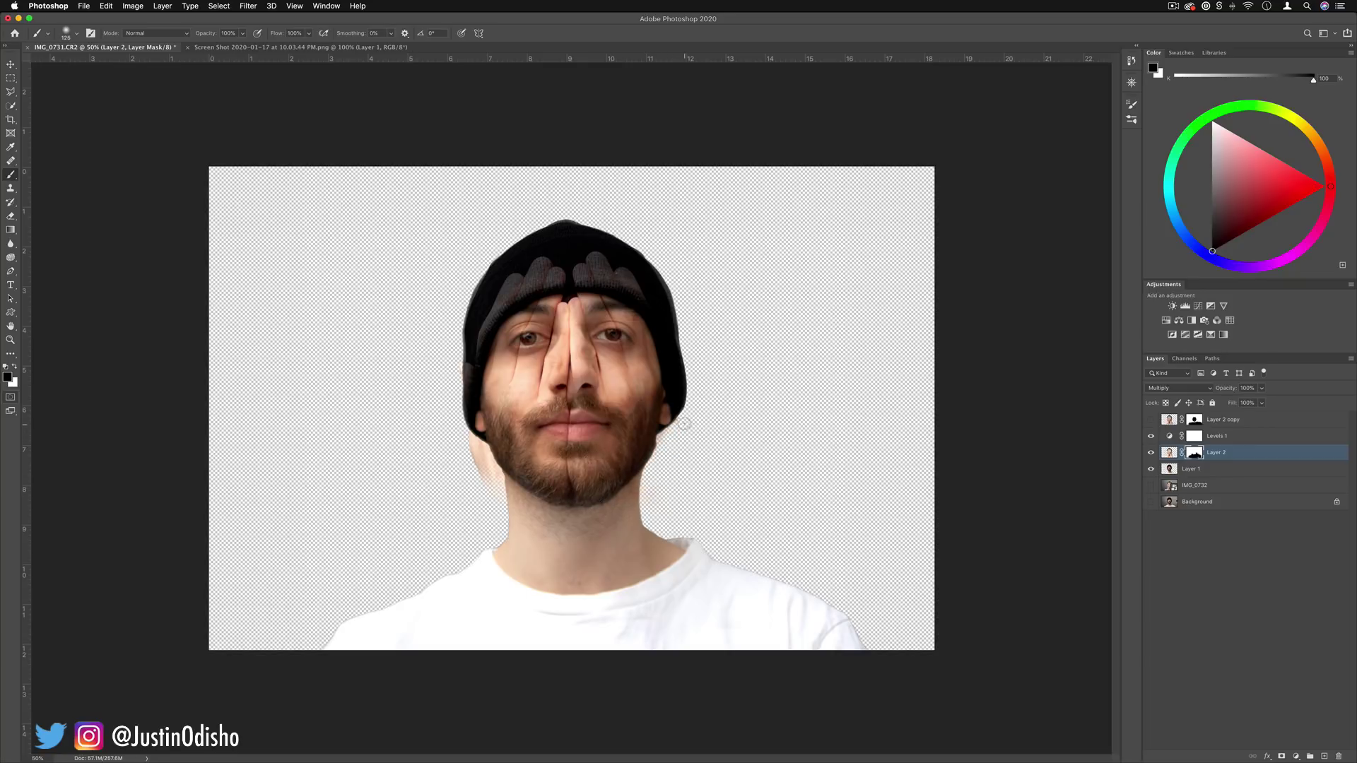
left_click(1168, 421)
left_click(1150, 419)
left_click(1193, 420)
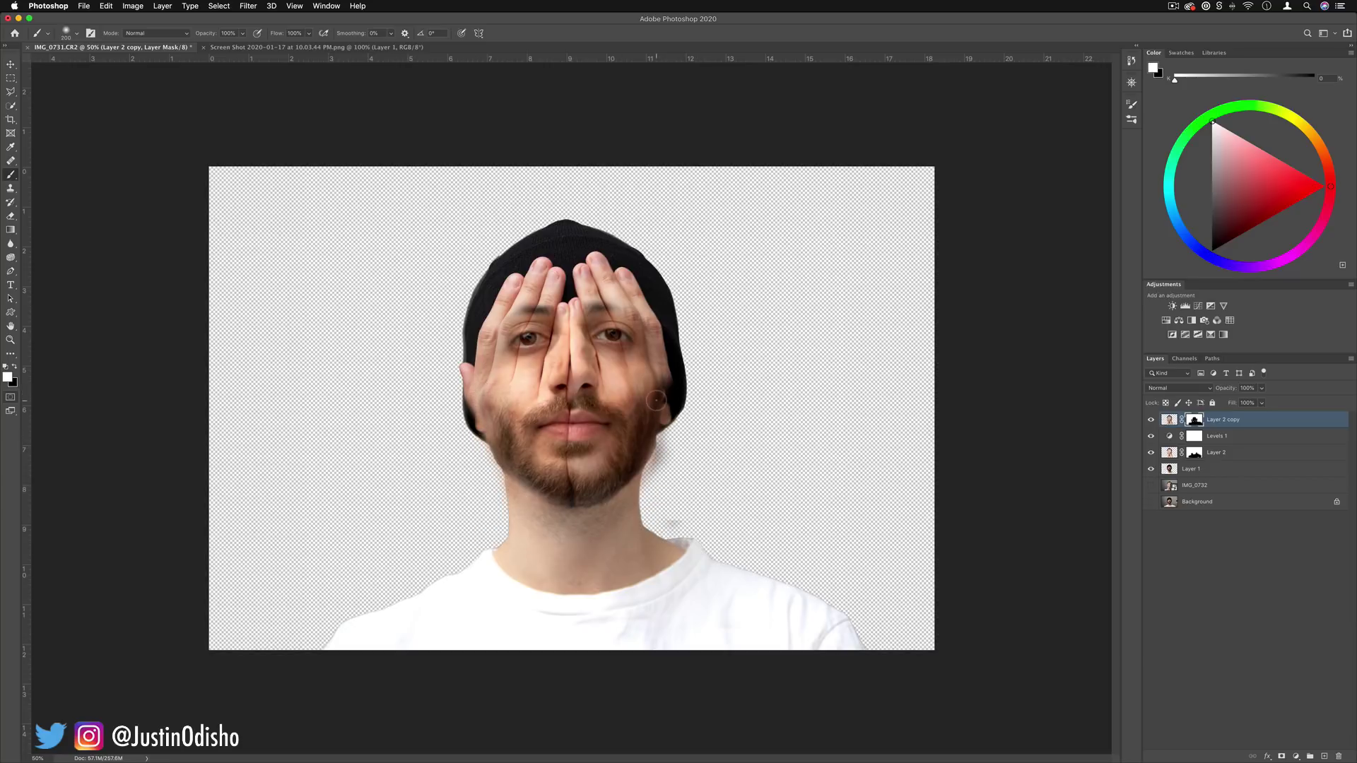
Duplicate Layer 1, move the copy to the top, and give it a Hide All mask.
key("bracketleft")
key("bracketleft")
left_click(1202, 470)
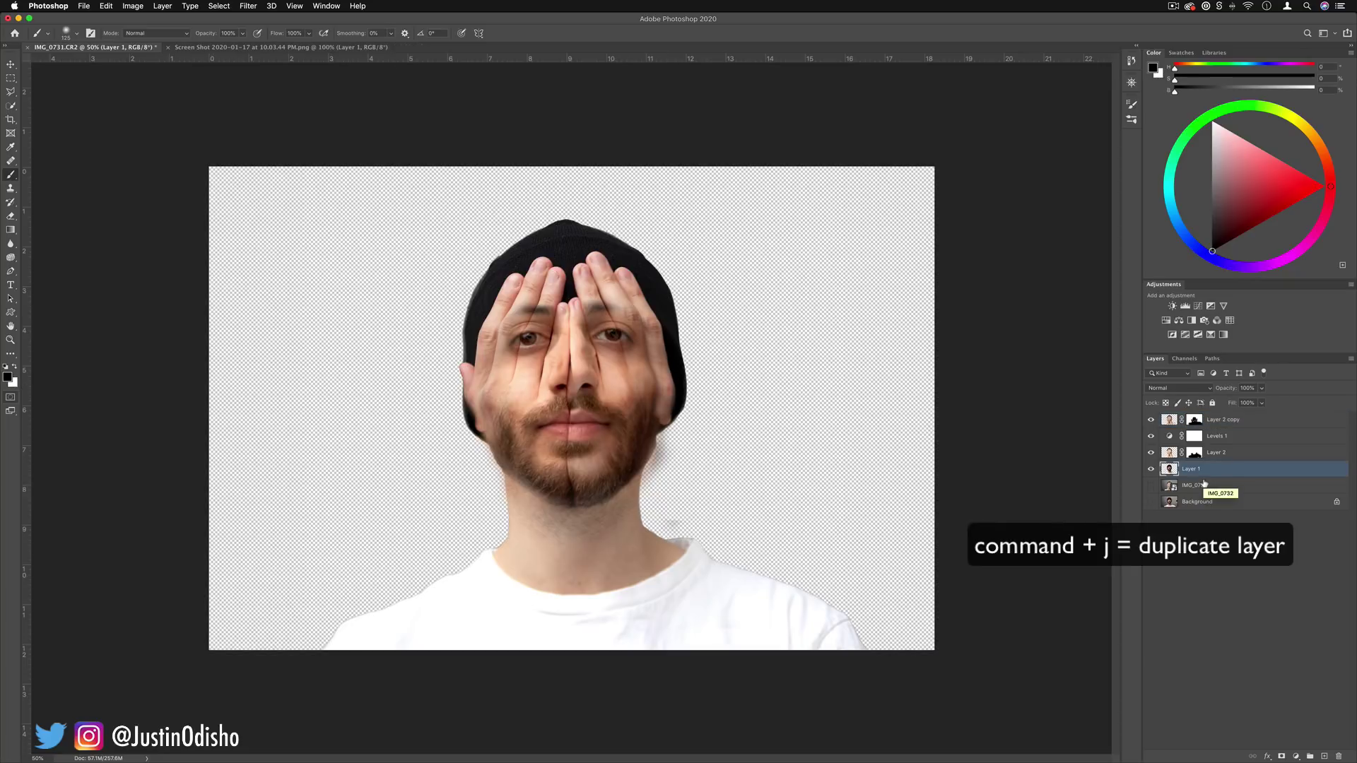
key("super+j")
left_click_drag(1196, 472, 1193, 415)
left_click(1150, 421)
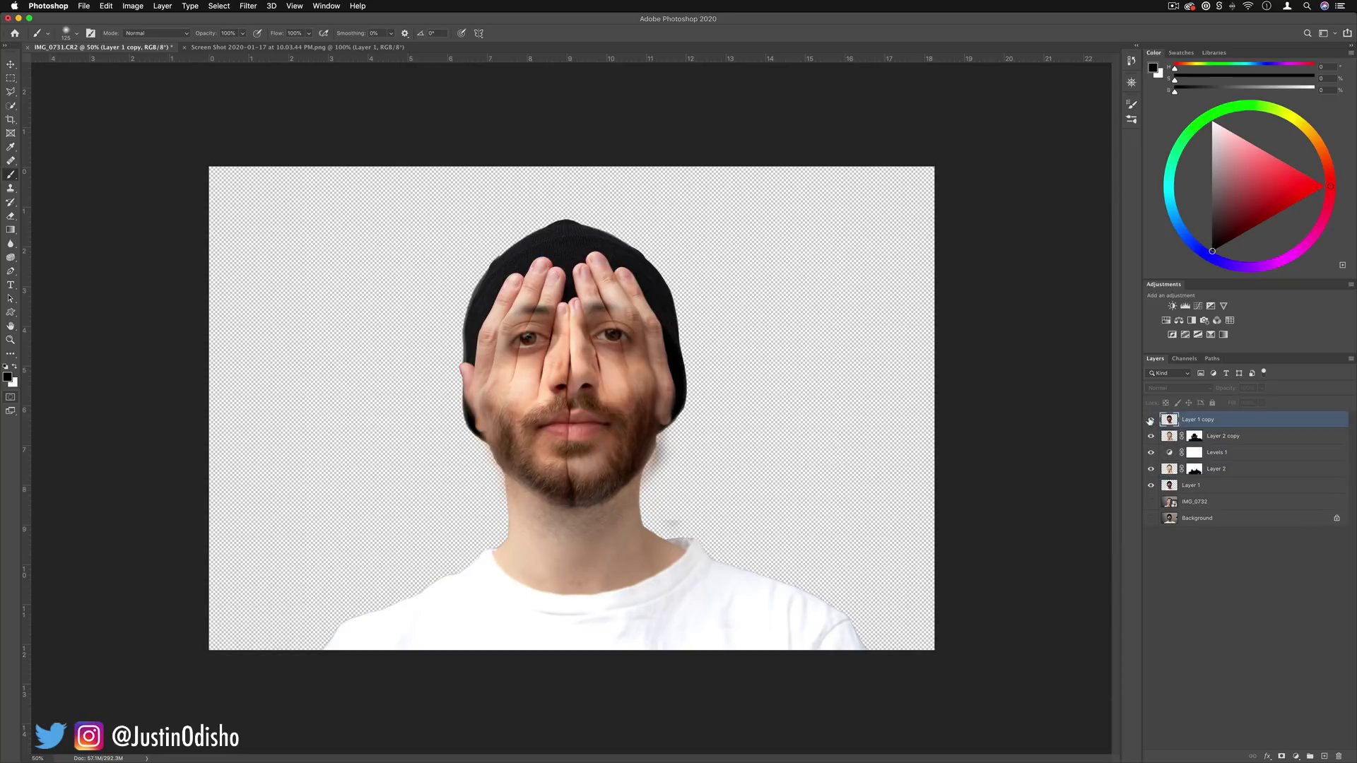
left_click(1149, 421)
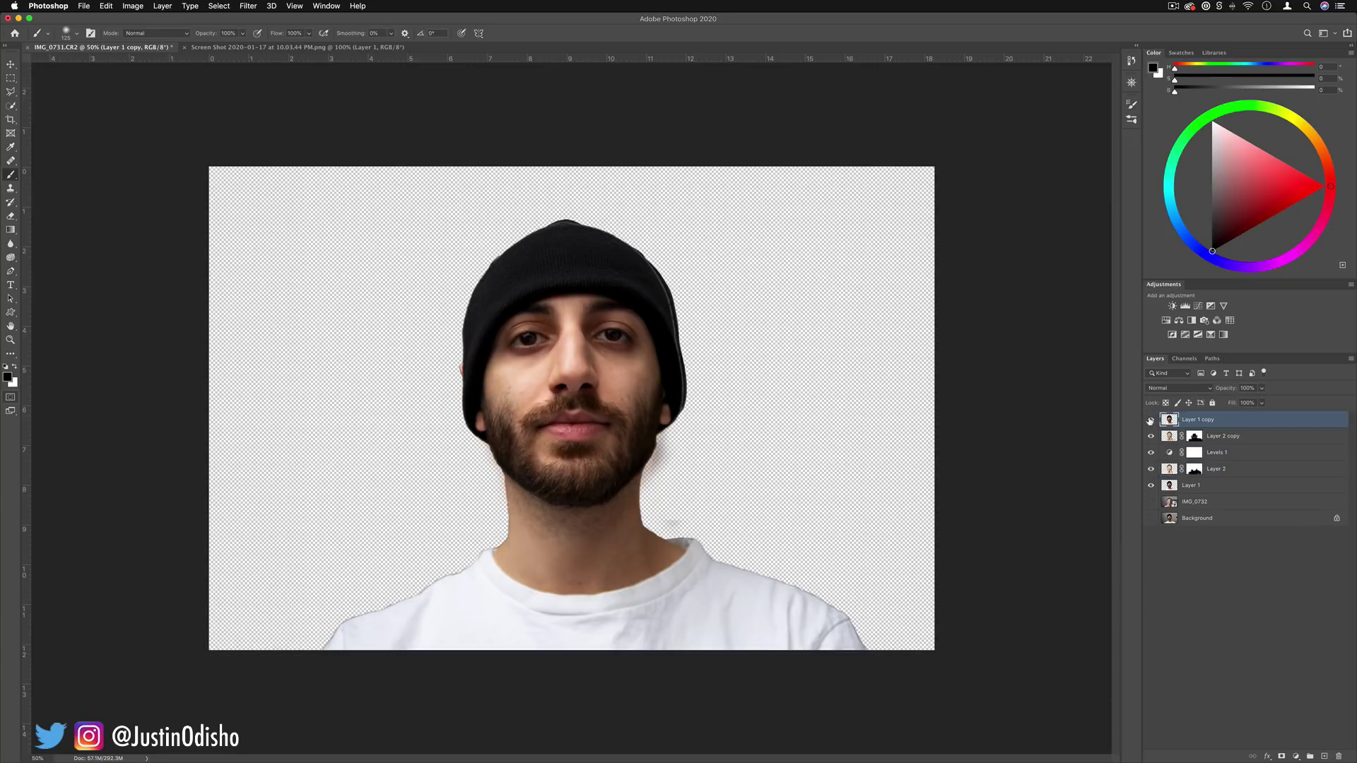
left_click(163, 6)
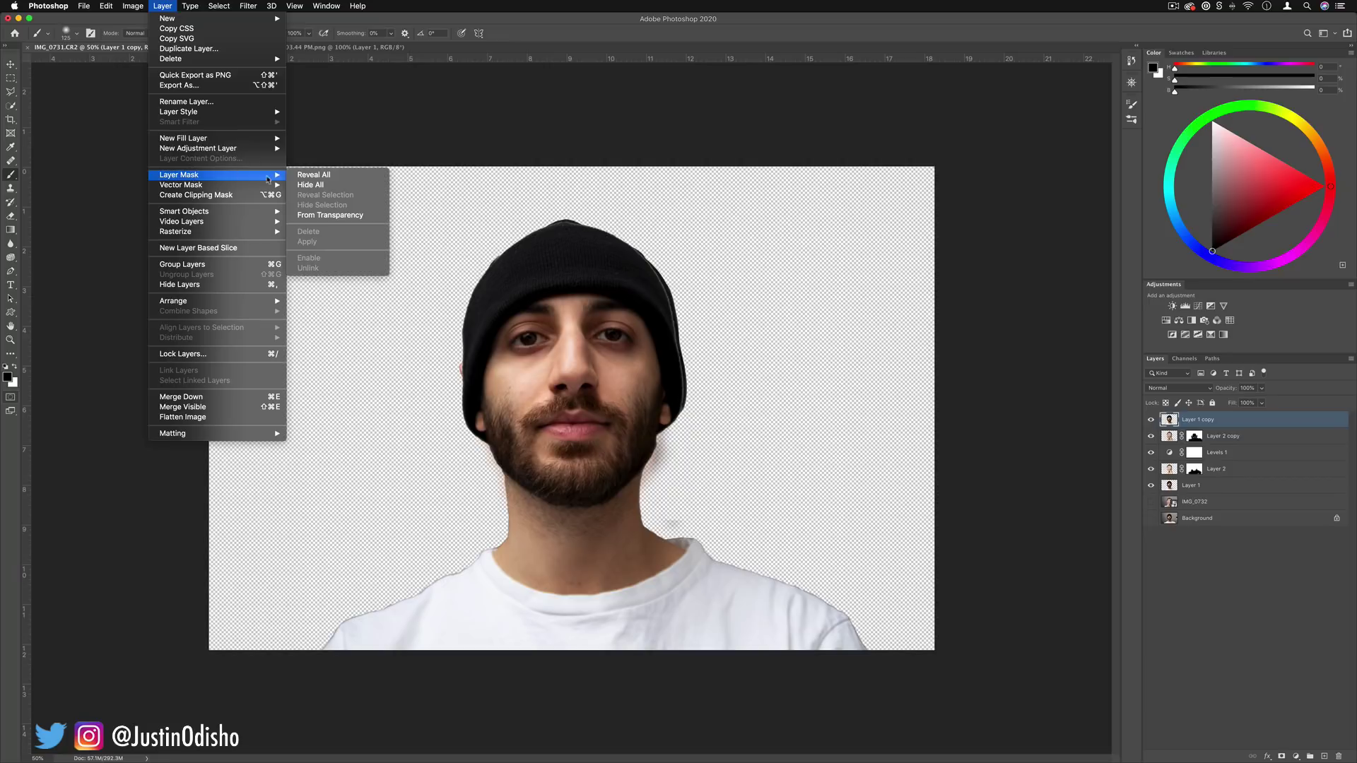
left_click(310, 184)
Paint white on the mask to reveal the original eyes, chin and beard through the hands.
key("x")
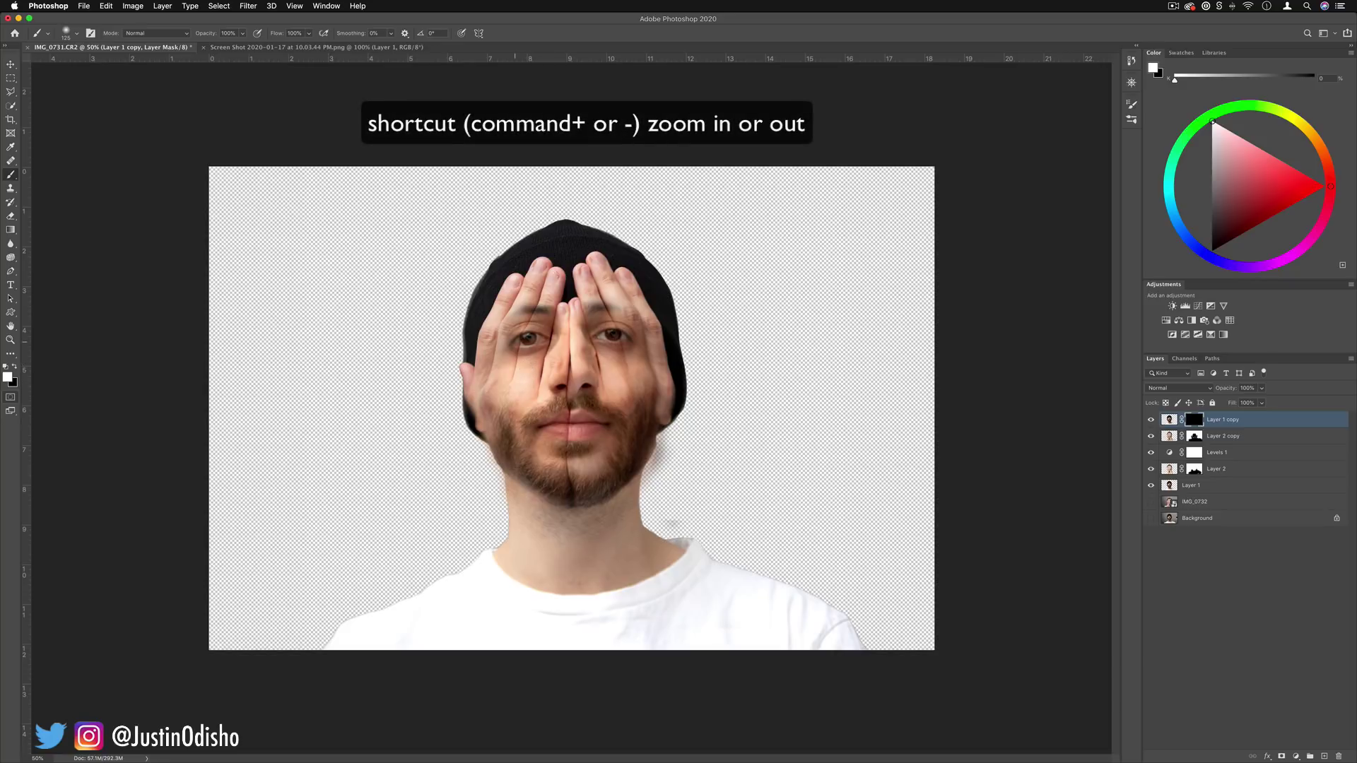
key("super+equal")
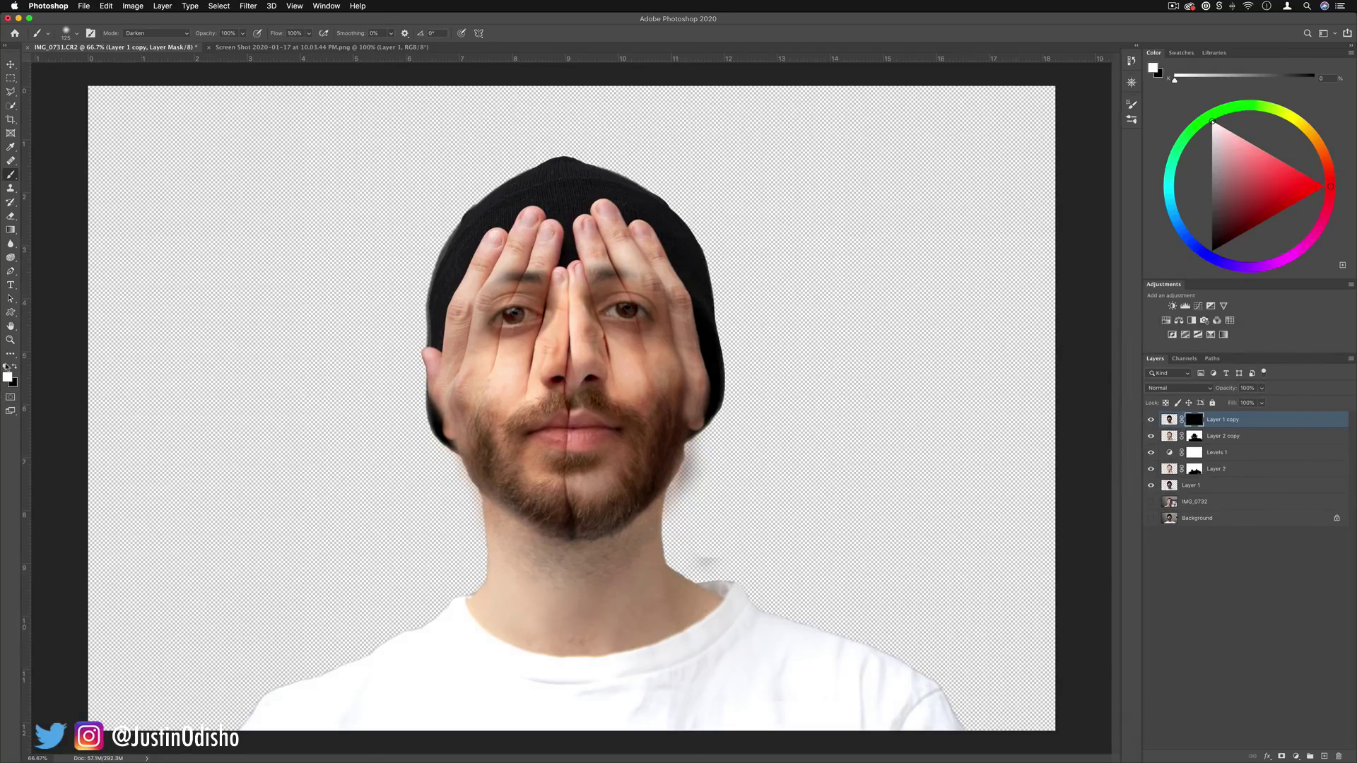
key("shift+alt+n")
key("bracketright")
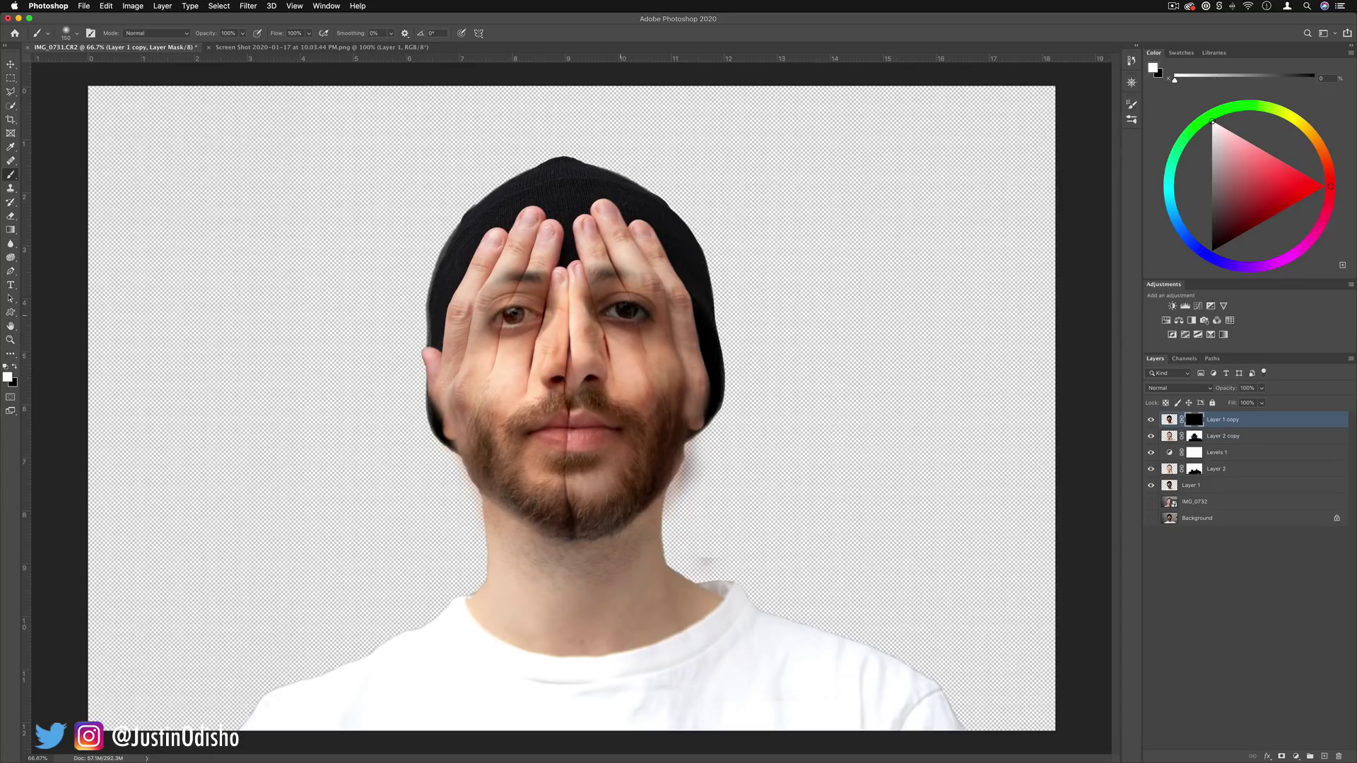
left_click_drag(507, 317, 526, 316)
mouse_move(636, 311)
left_mouse_down()
mouse_move(526, 315)
mouse_move(565, 303)
mouse_move(579, 357)
left_mouse_up()
key("bracketright")
key("bracketright")
key("bracketright")
key("bracketright")
key("bracketright")
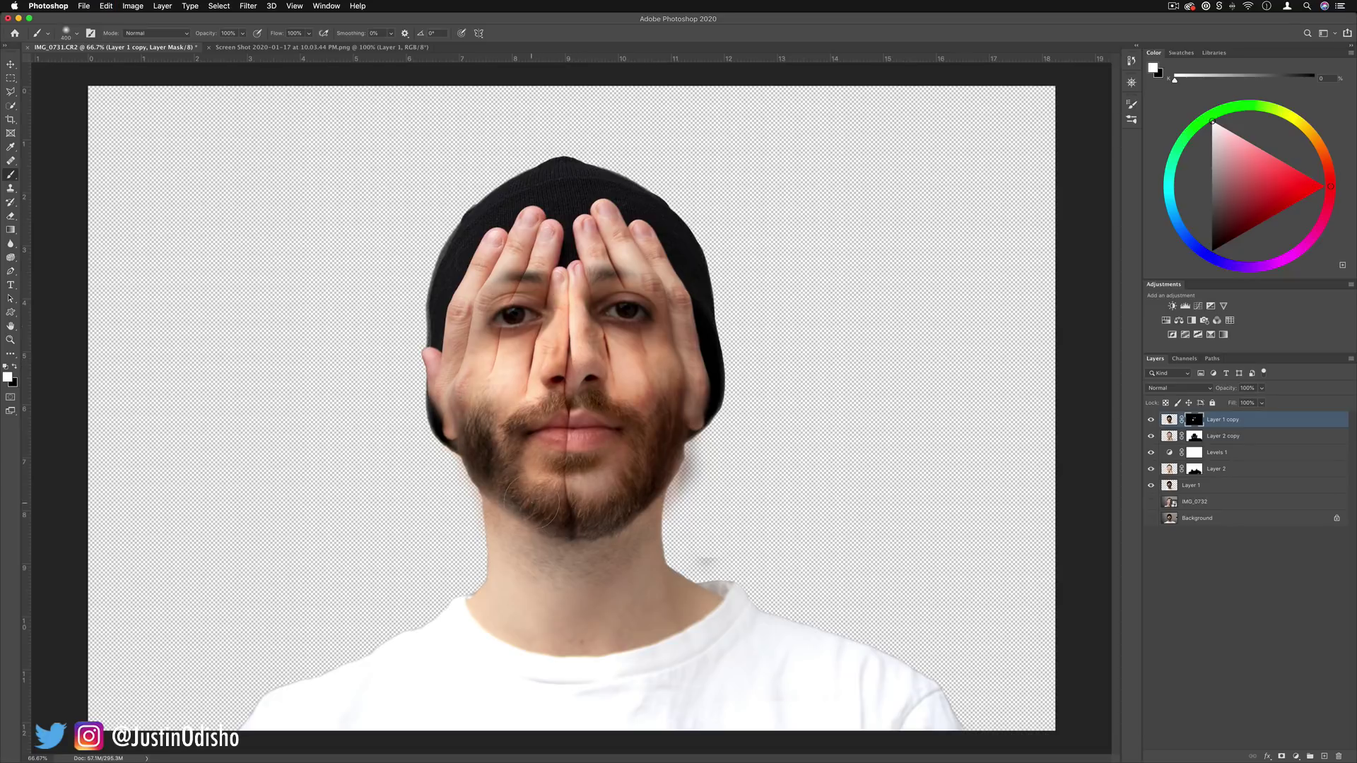
left_click_drag(566, 523, 488, 481)
mouse_move(619, 498)
left_mouse_down()
mouse_move(615, 513)
mouse_move(607, 480)
mouse_move(638, 468)
mouse_move(581, 449)
left_mouse_up()
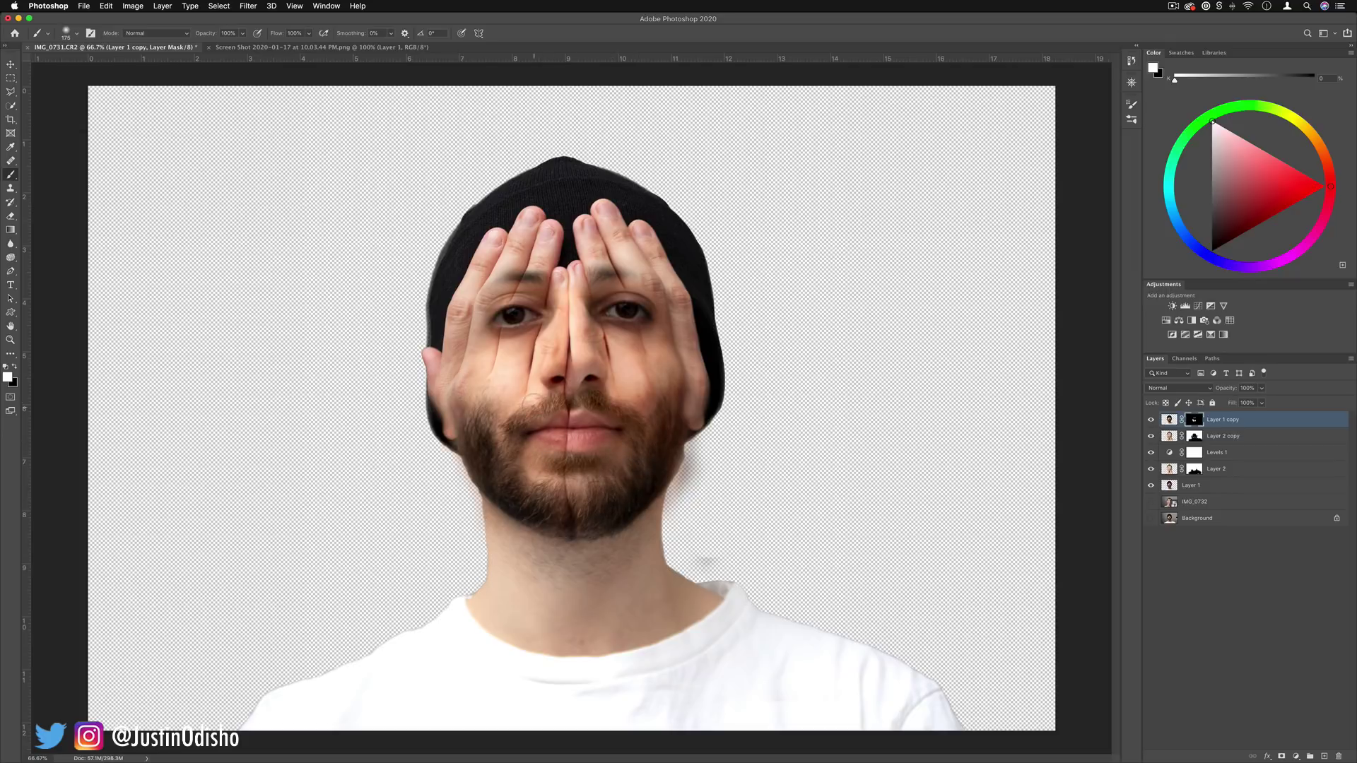
key("bracketright")
key("bracketright")
key("bracketright")
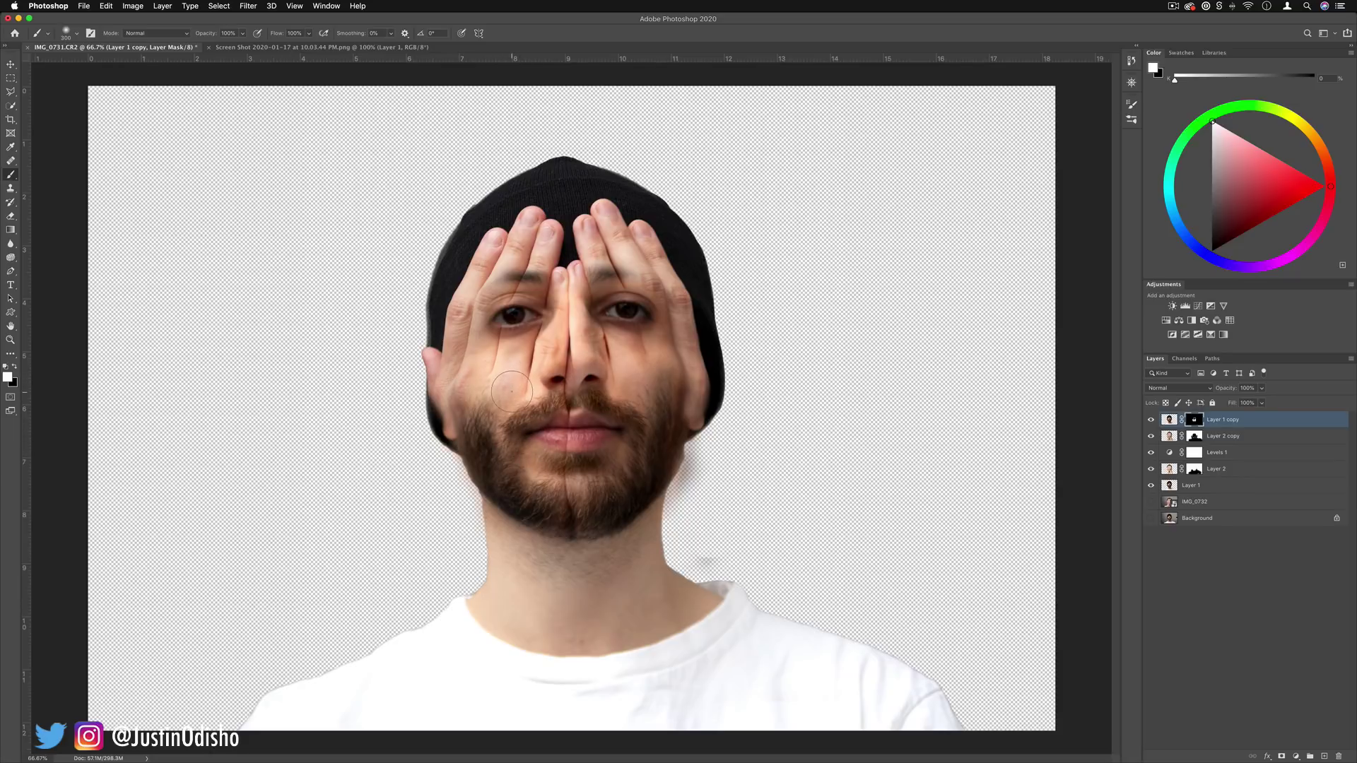
key("bracketleft")
key("bracketleft")
key("bracketleft")
key("bracketleft")
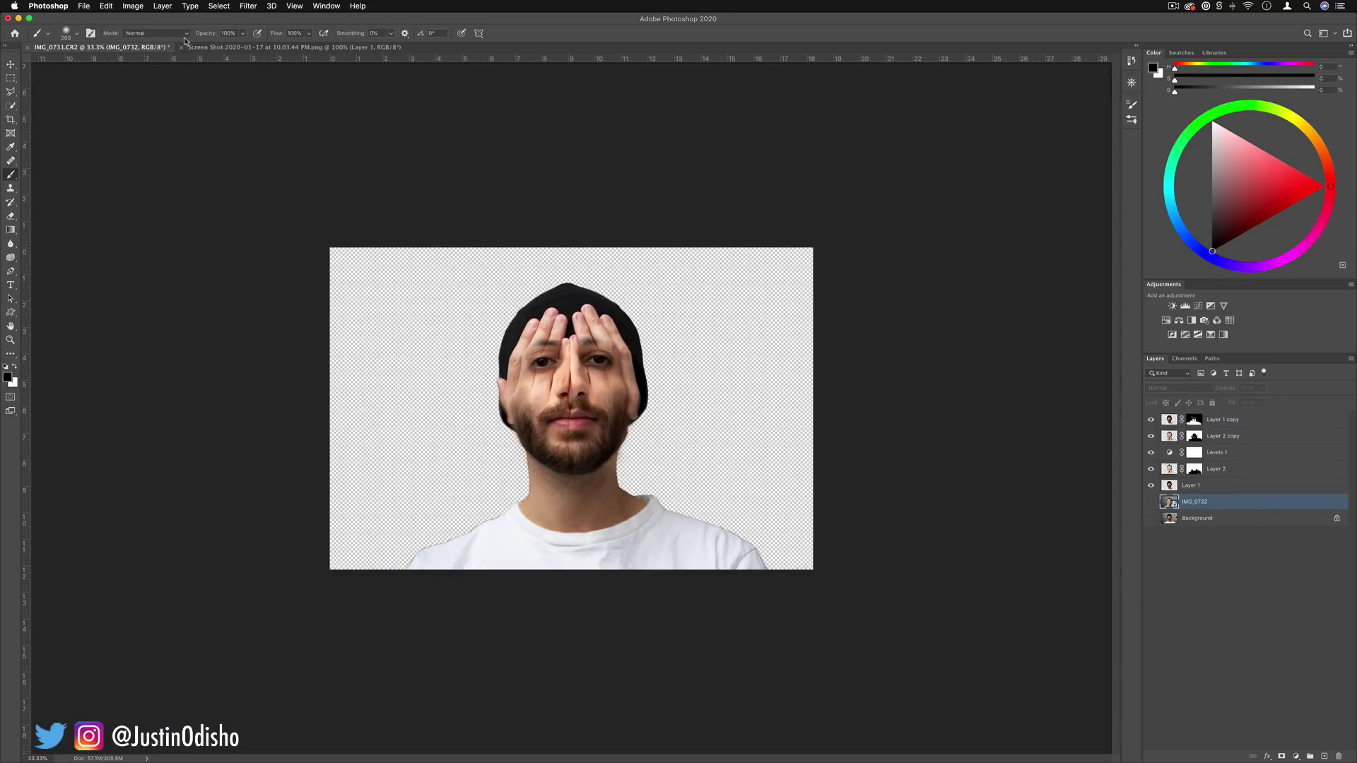
Add a Solid Color fill layer, Color Fill 1, set to white (ffffff), and check its visibility.
left_click(162, 5)
mouse_move(168, 21)
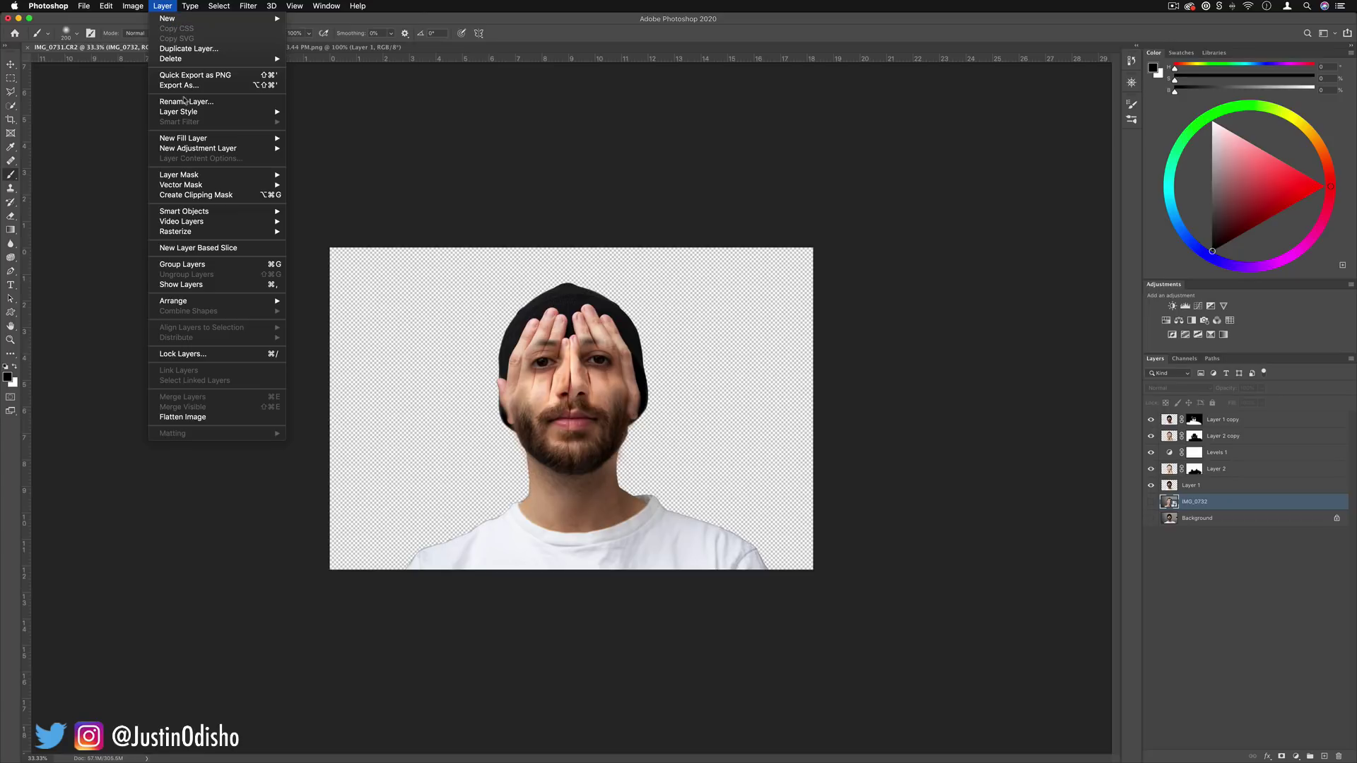
mouse_move(212, 138)
left_click(321, 138)
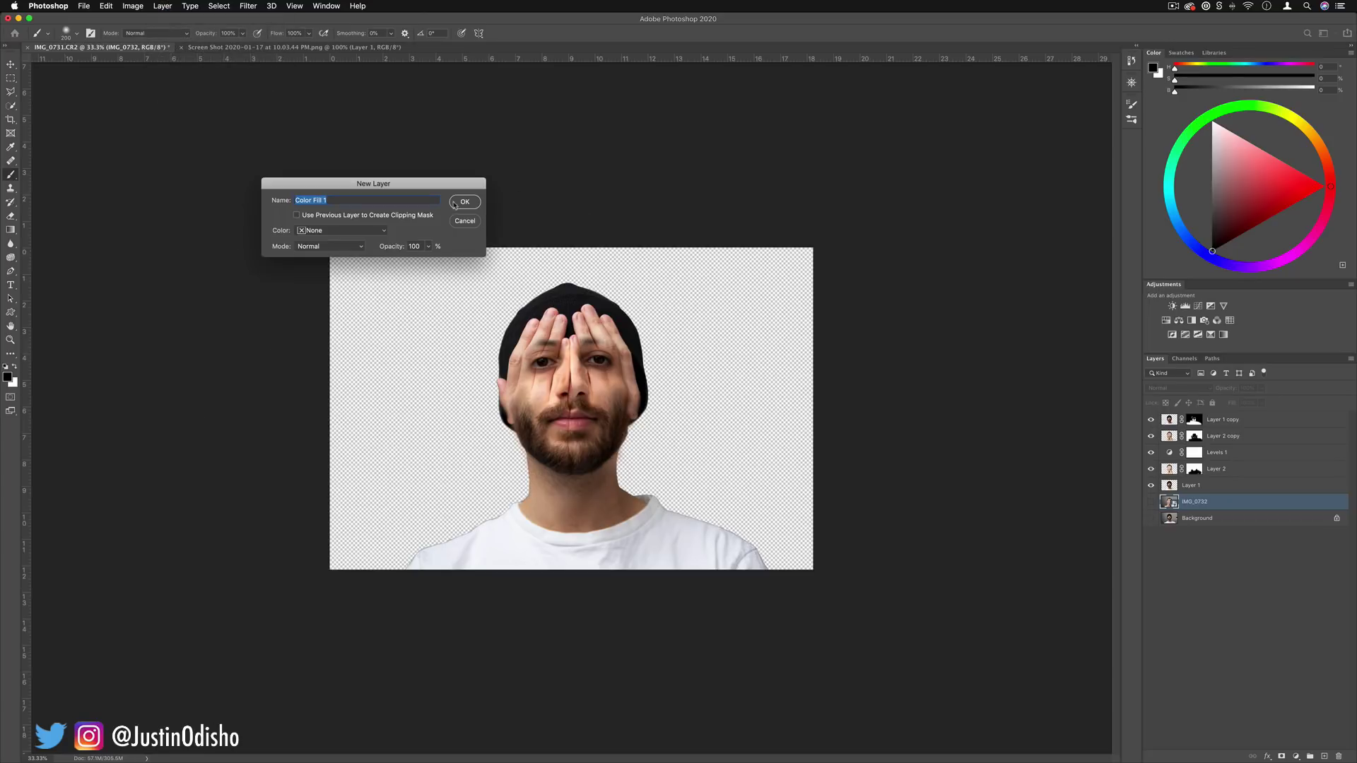
left_click(456, 205)
left_click_drag(872, 644, 732, 503)
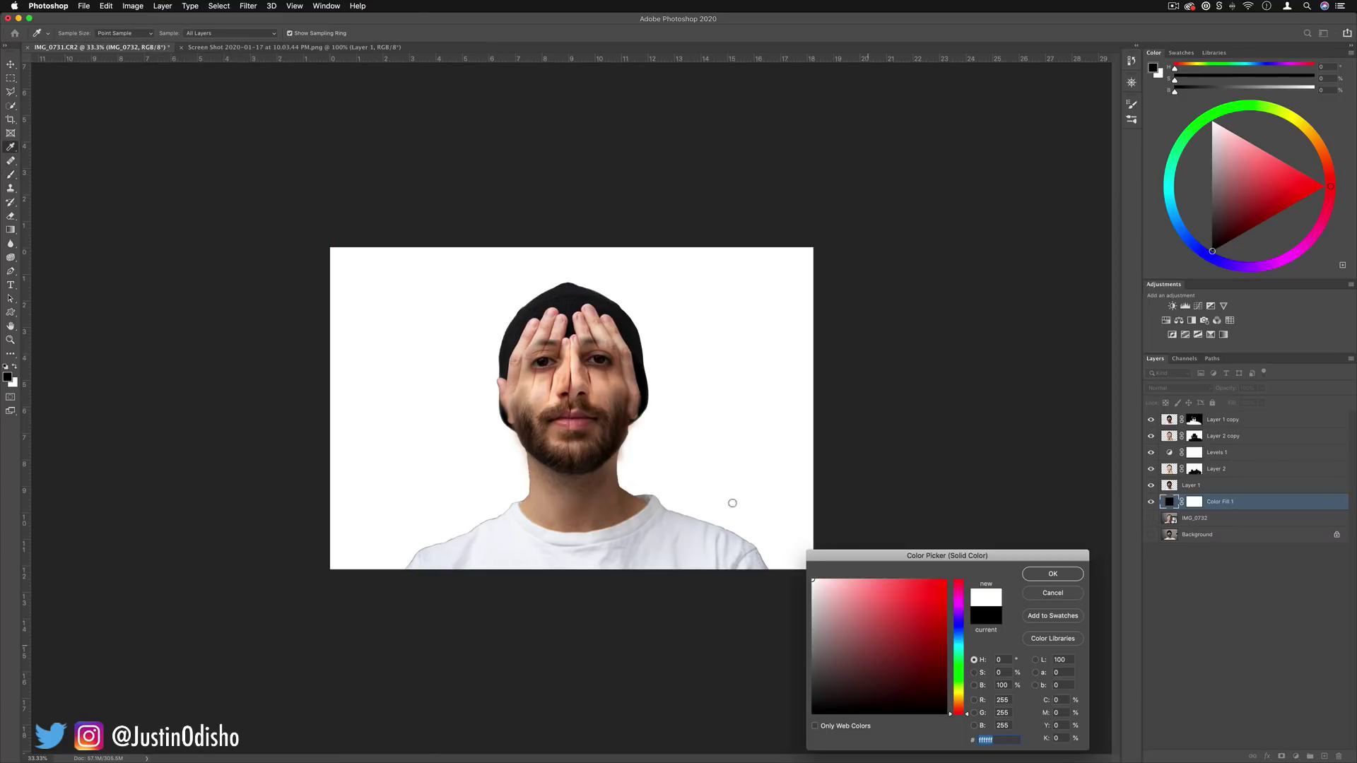
left_click(1043, 578)
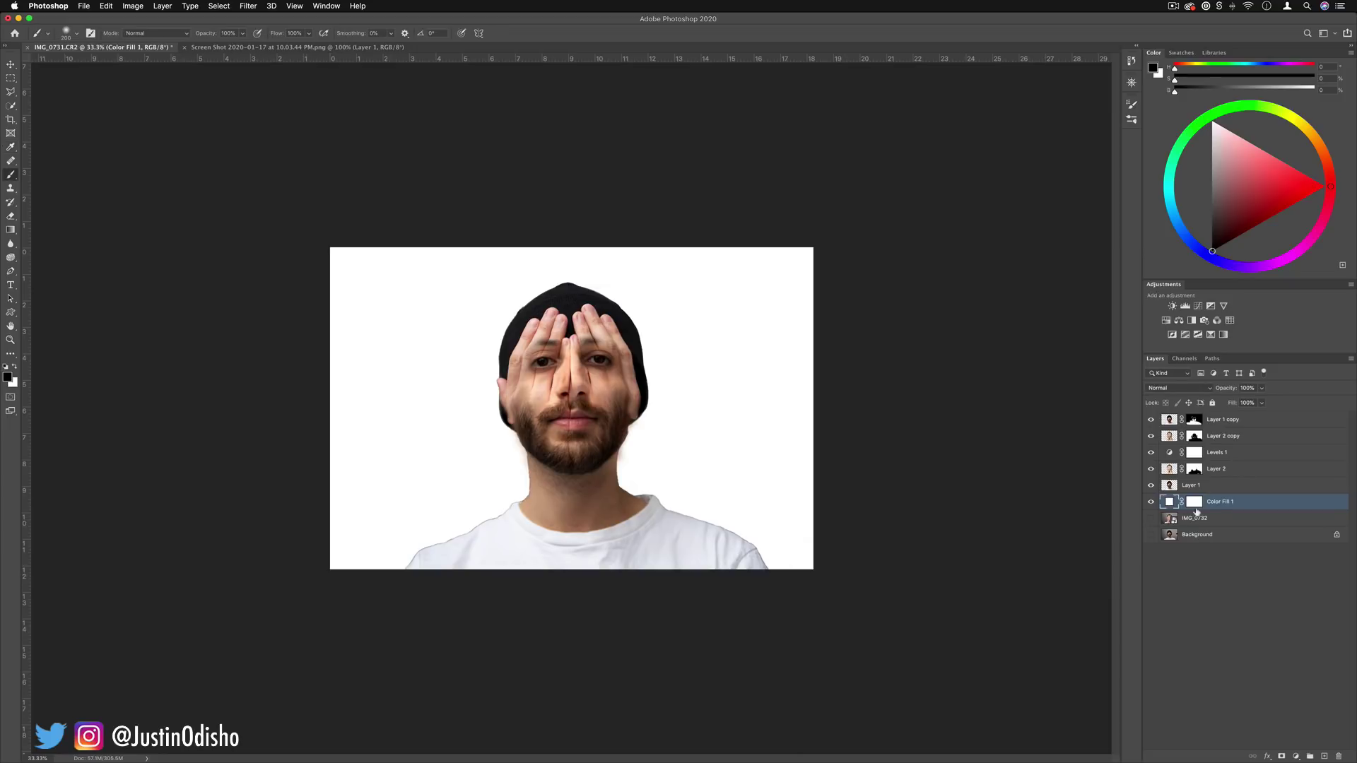
left_click(1154, 506)
left_click(1152, 506)
Add a Black & White adjustment above Layer 1 copy, darkening reds and brightening yellows.
left_click(1223, 420)
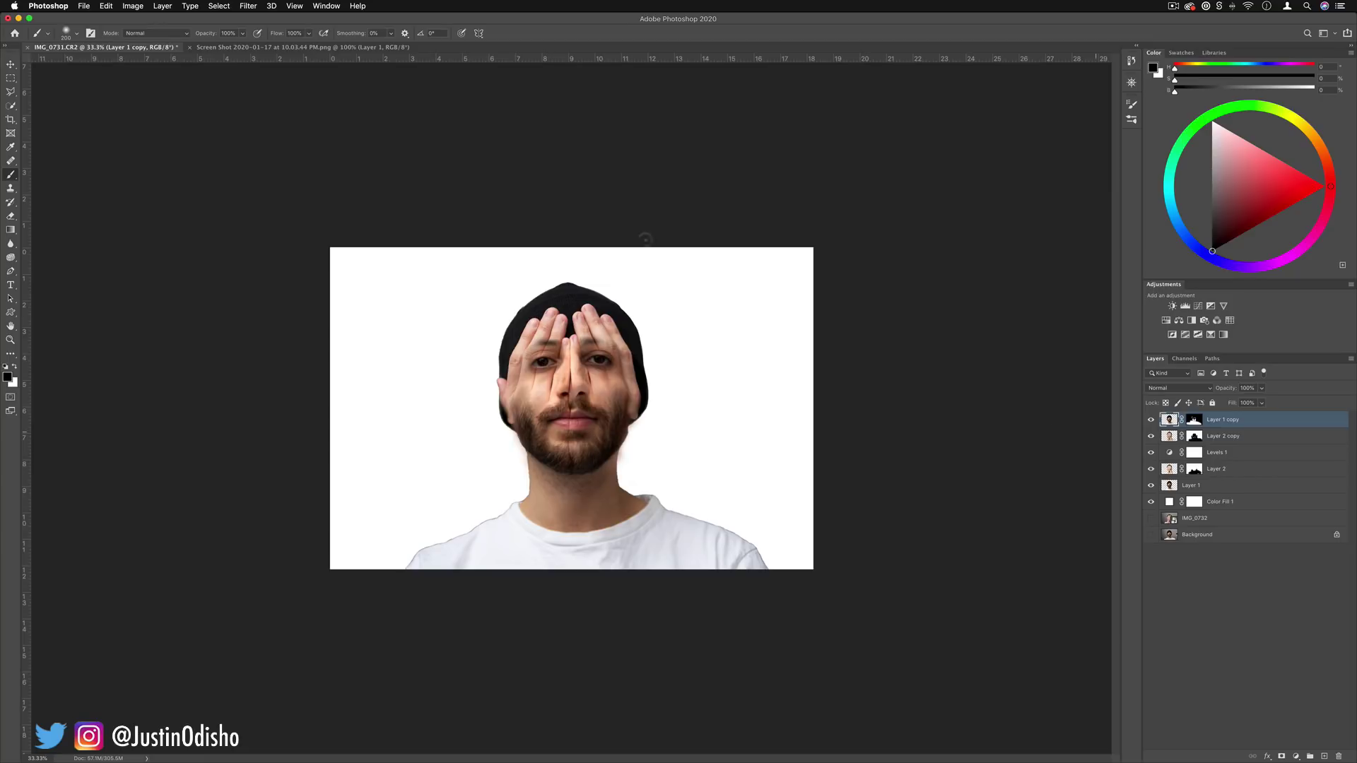
left_click(162, 6)
mouse_move(237, 151)
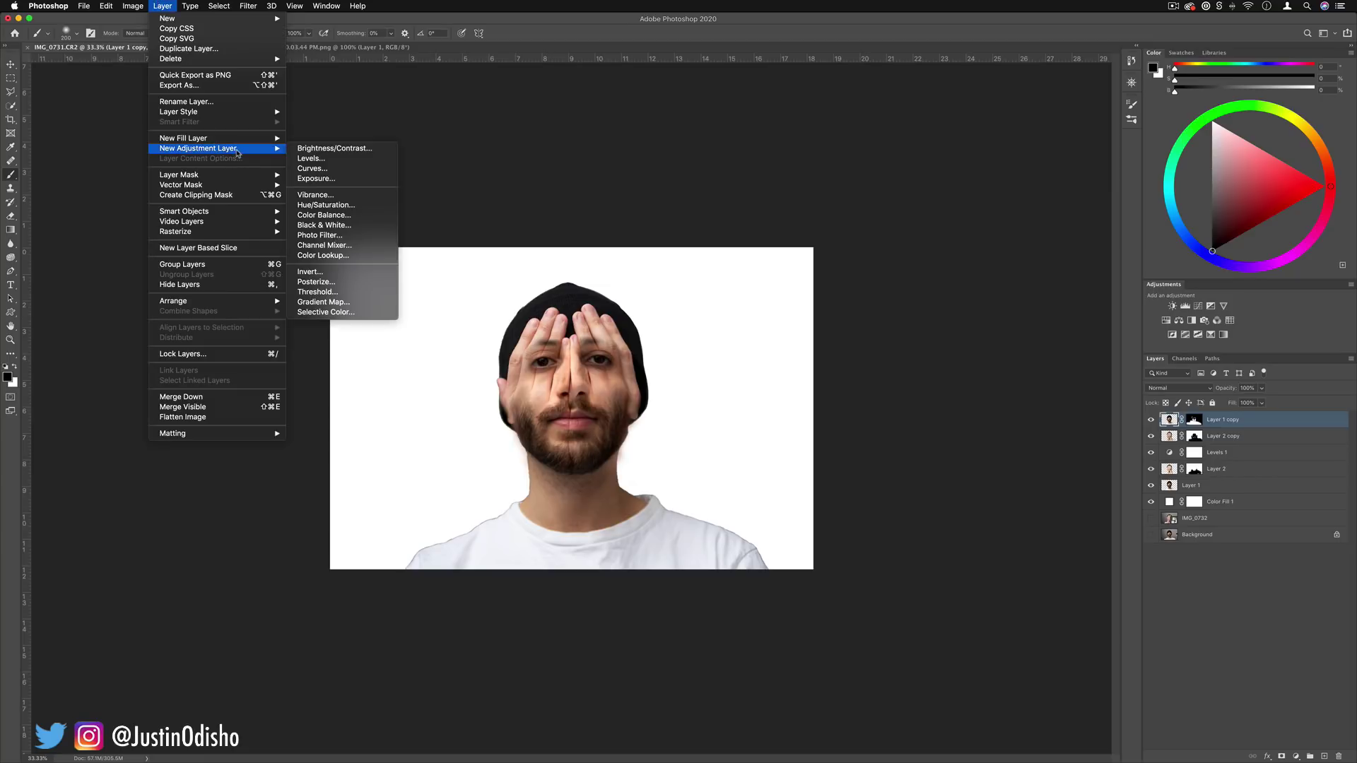
left_click(371, 225)
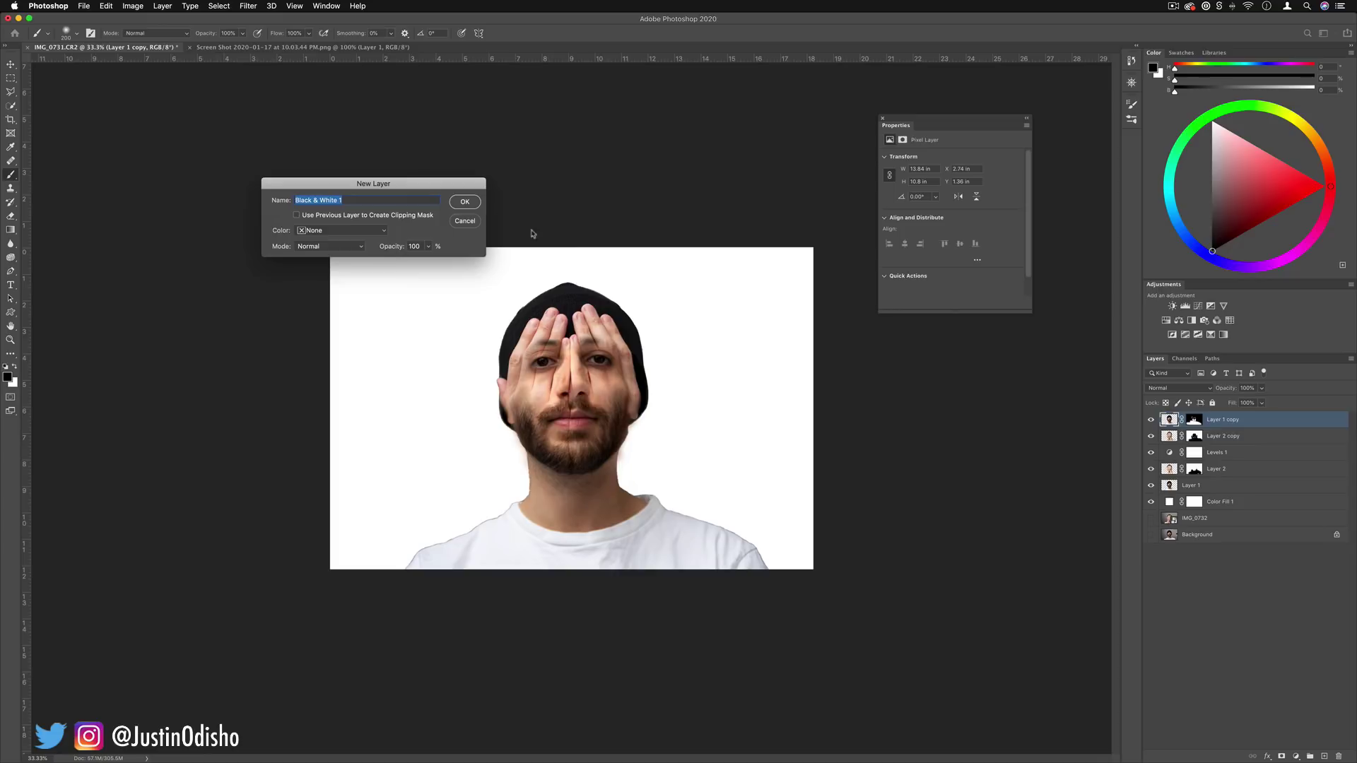
left_click(466, 200)
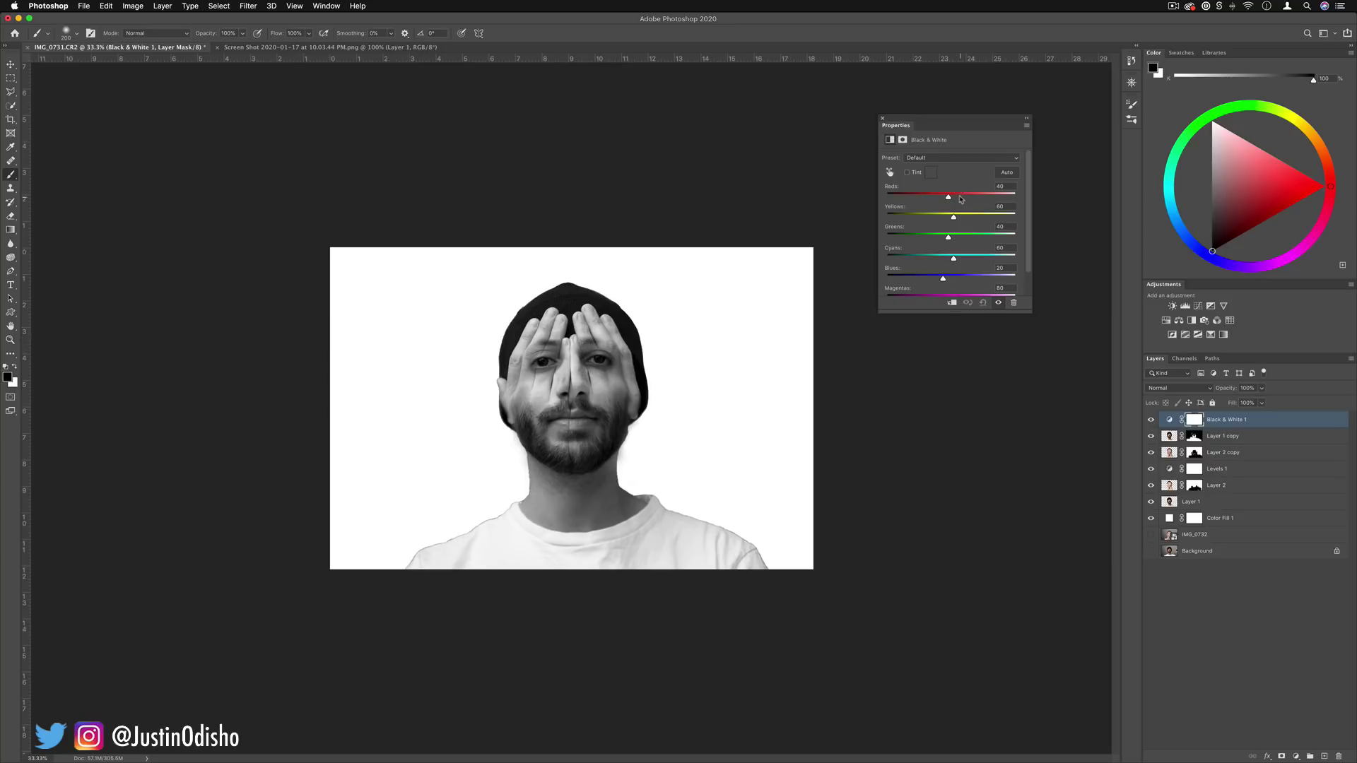
mouse_move(948, 197)
left_mouse_down()
mouse_move(964, 198)
mouse_move(941, 197)
left_mouse_up()
left_click_drag(954, 216, 963, 214)
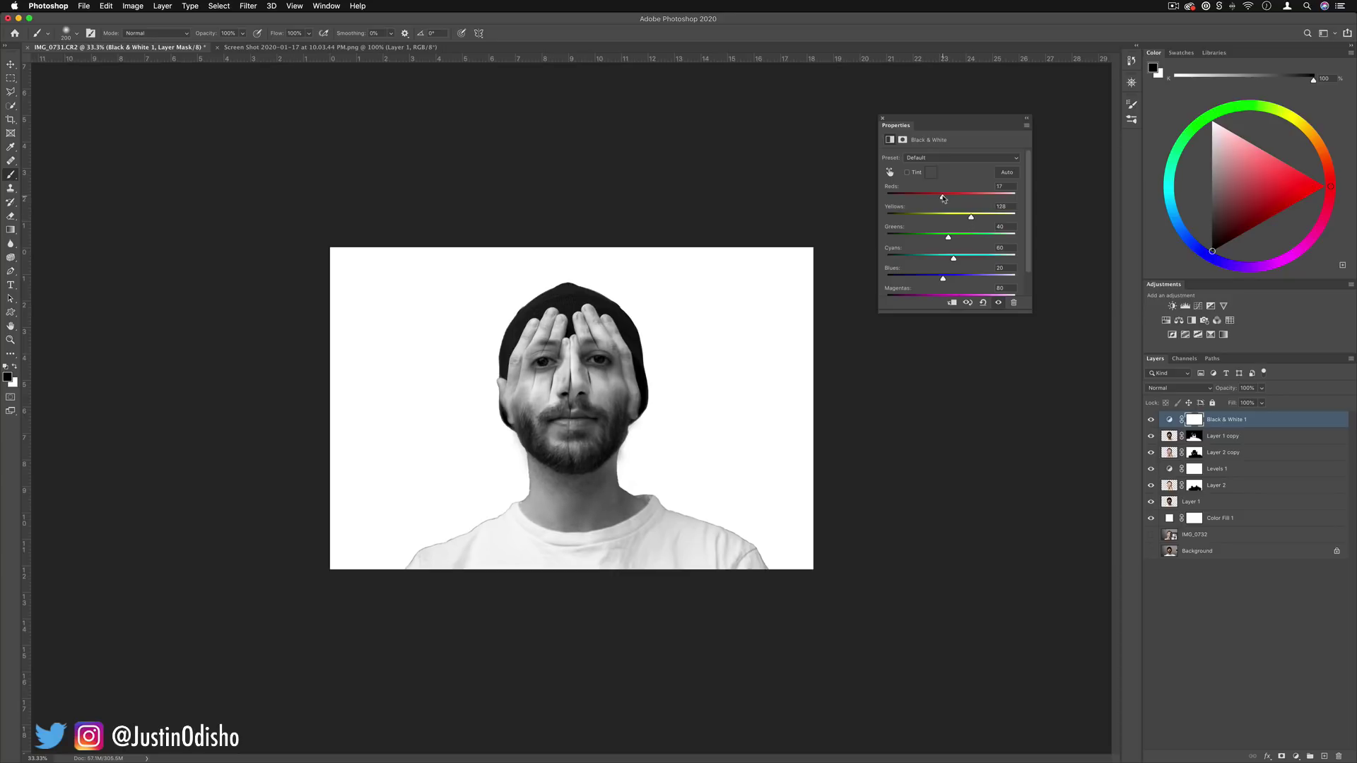
left_click(882, 118)
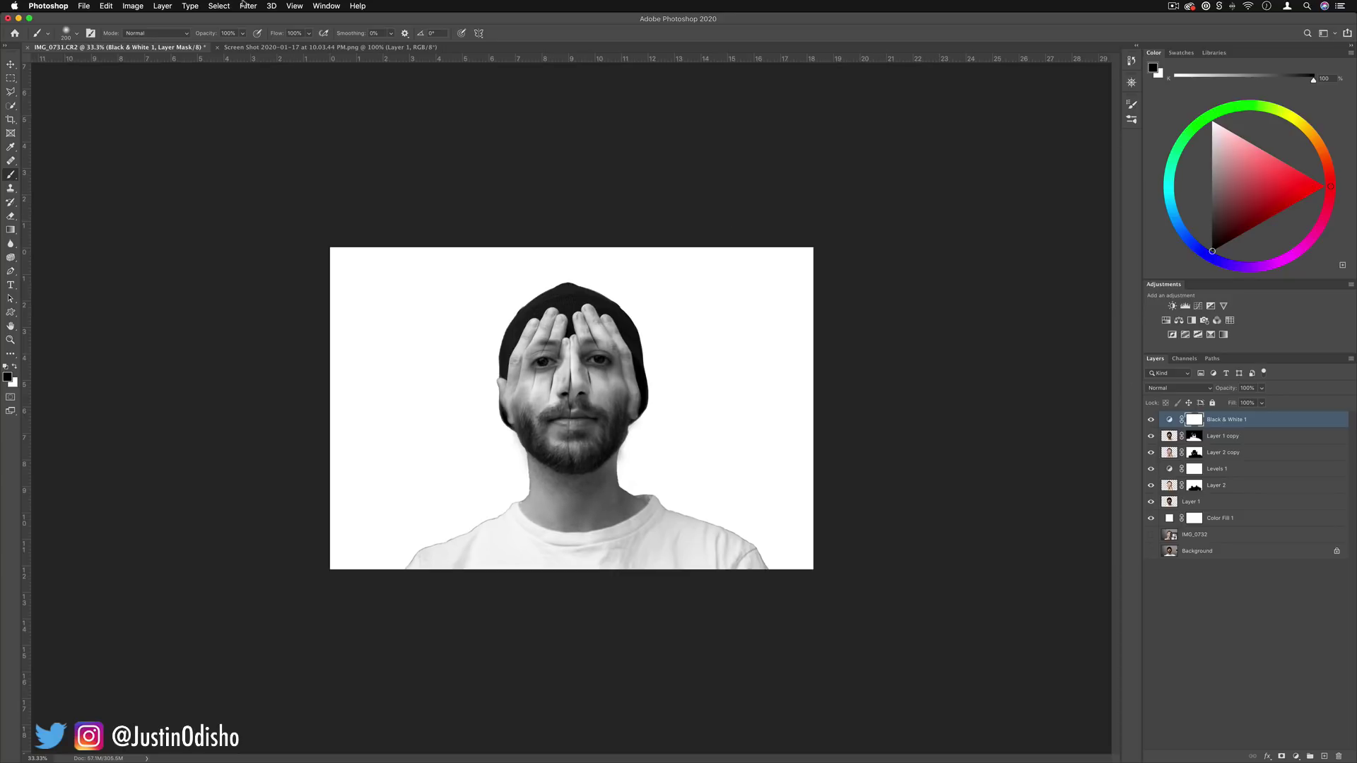
Add a Brightness/Contrast adjustment with Brightness set to -11.
left_click(163, 6)
mouse_move(244, 152)
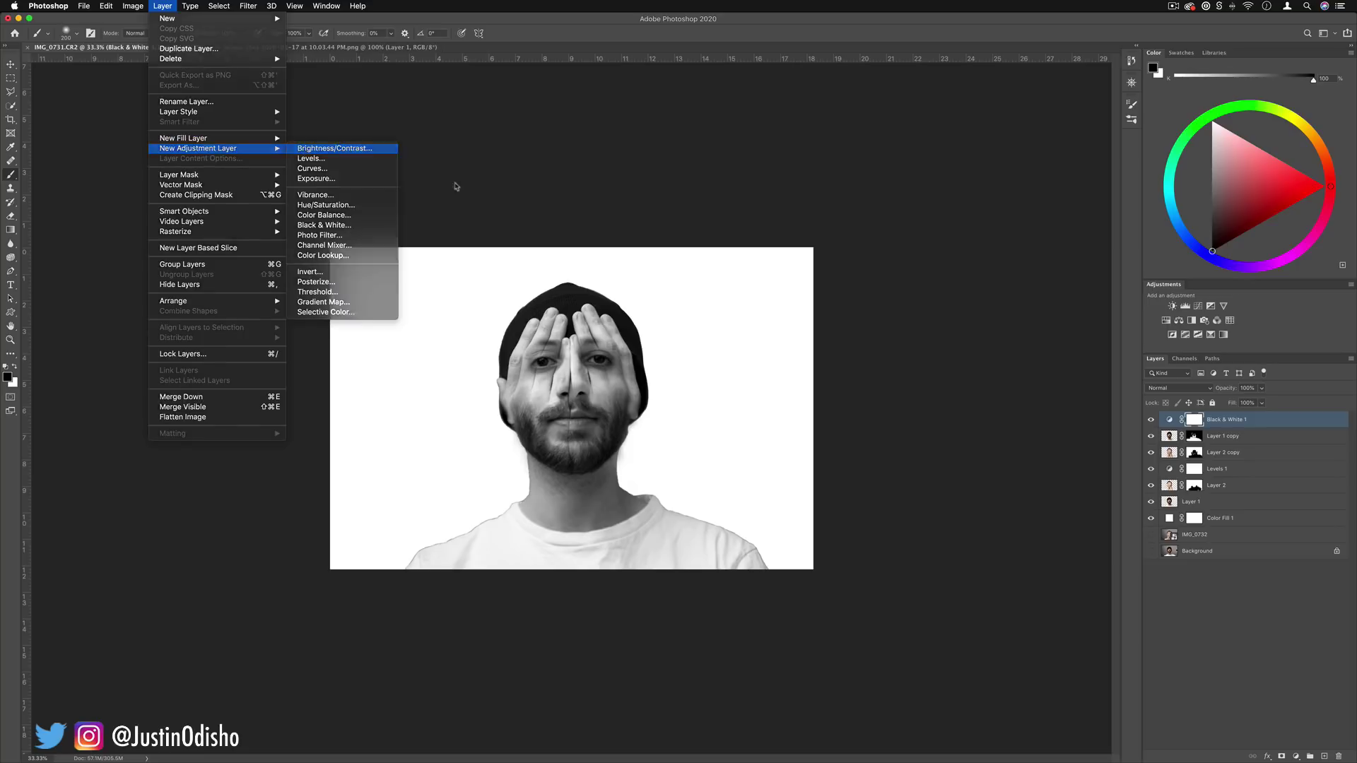
left_click(303, 150)
left_click(465, 202)
left_click_drag(941, 187, 947, 188)
left_click(1169, 452)
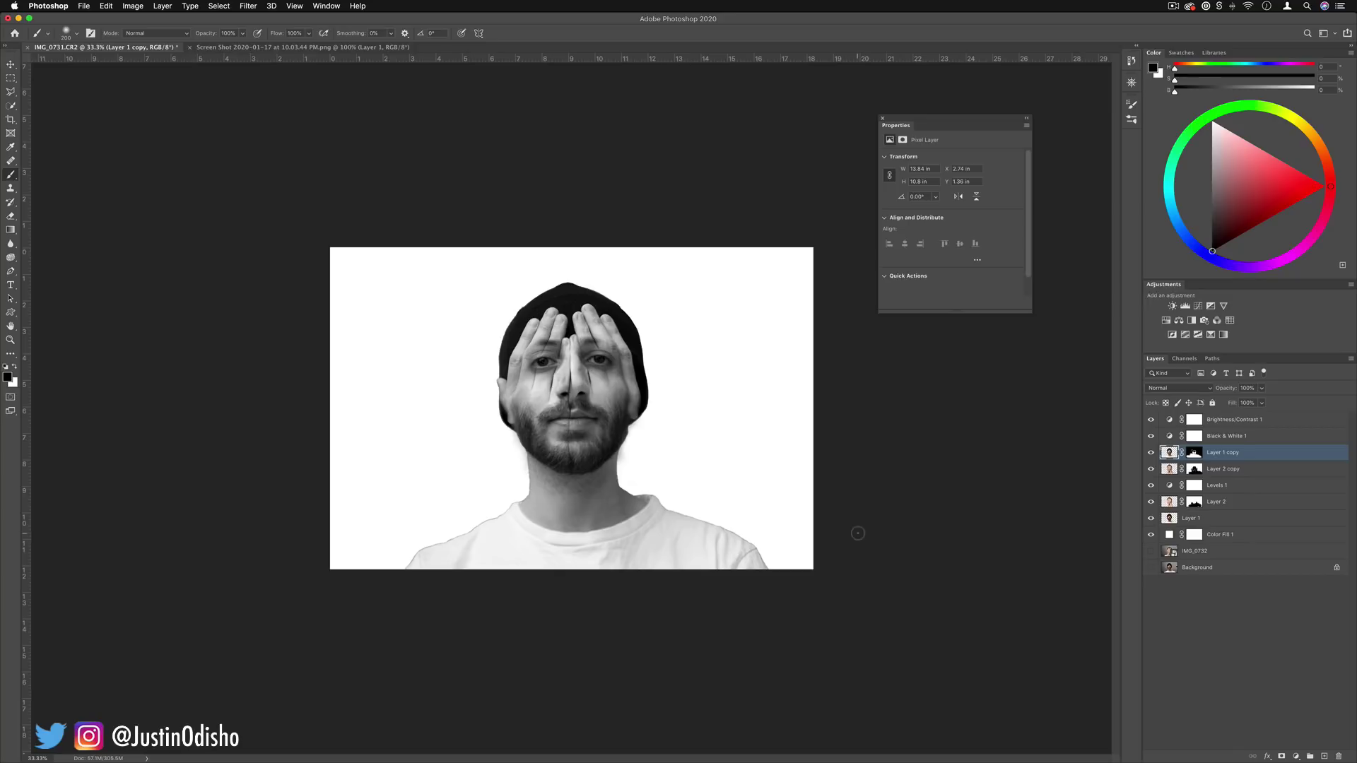
left_click(273, 47)
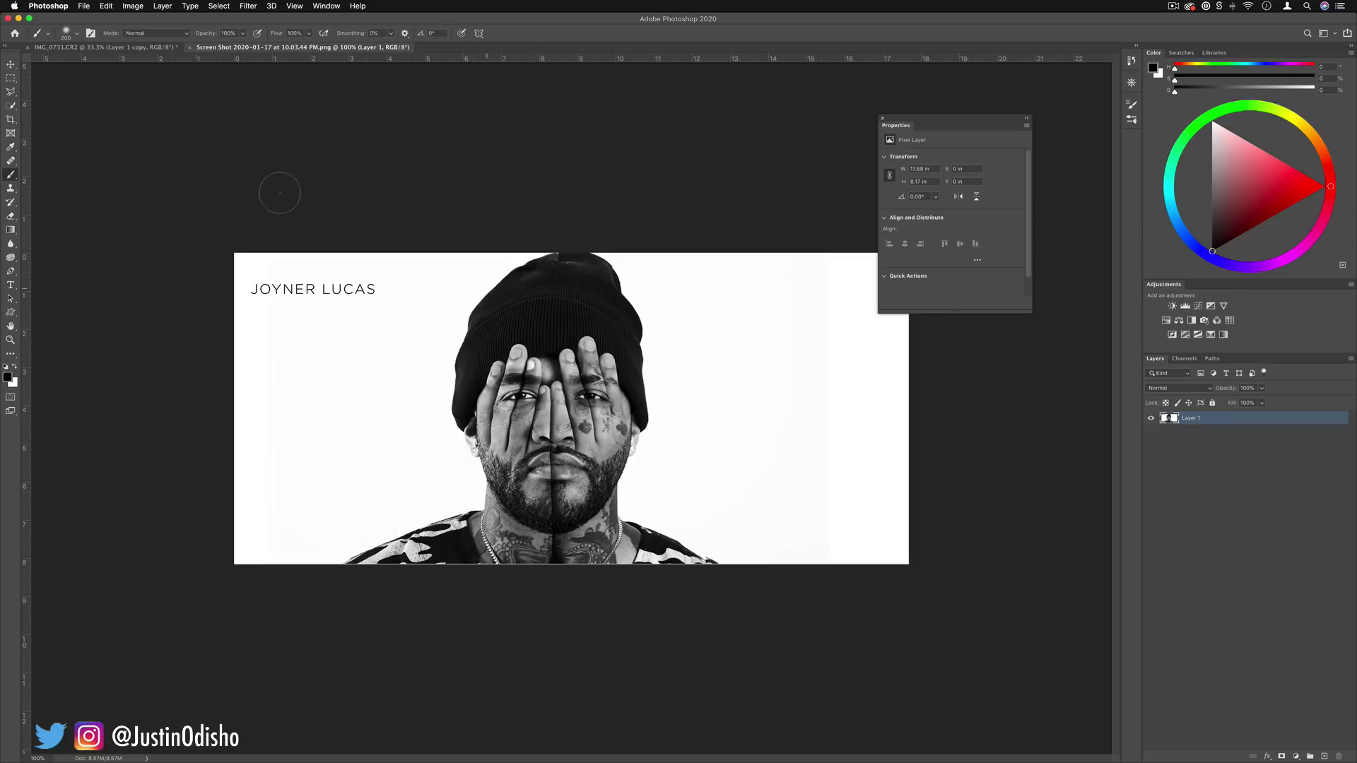
left_click(150, 48)
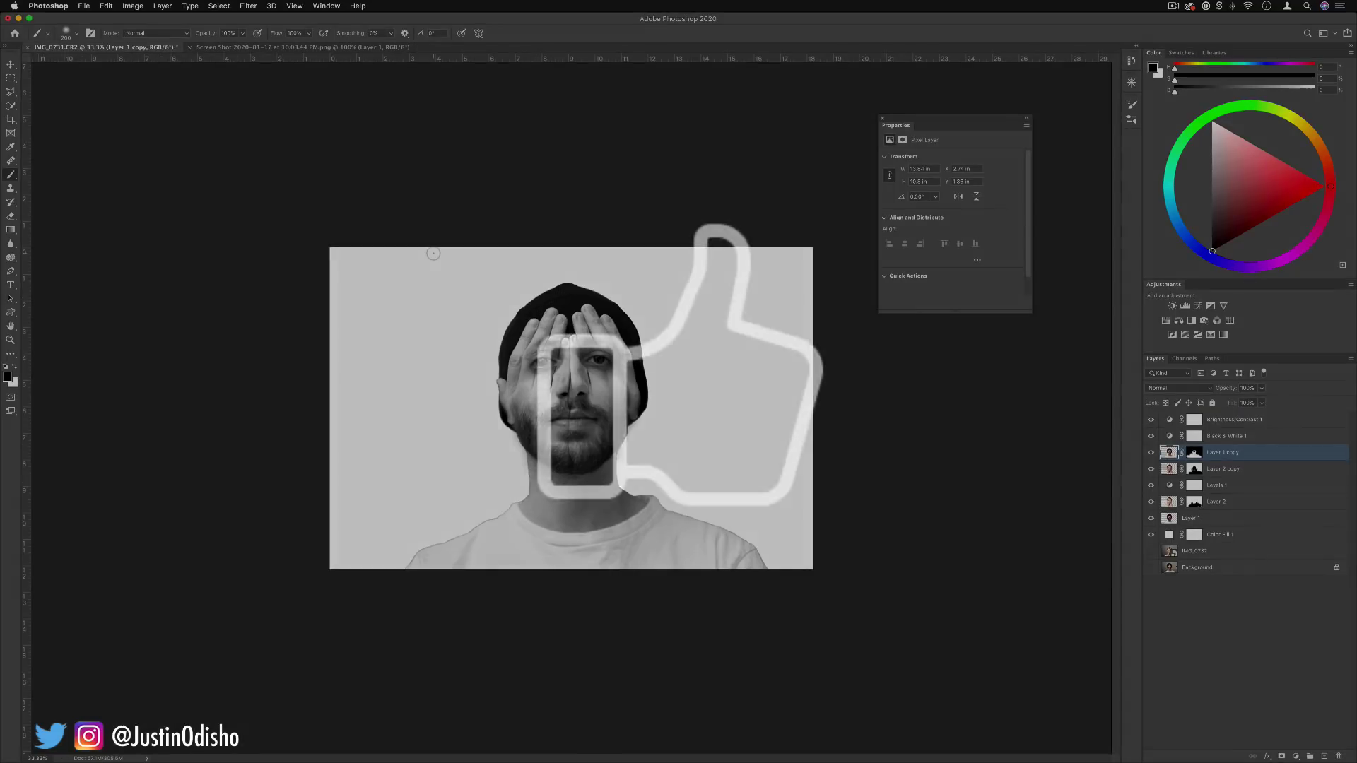